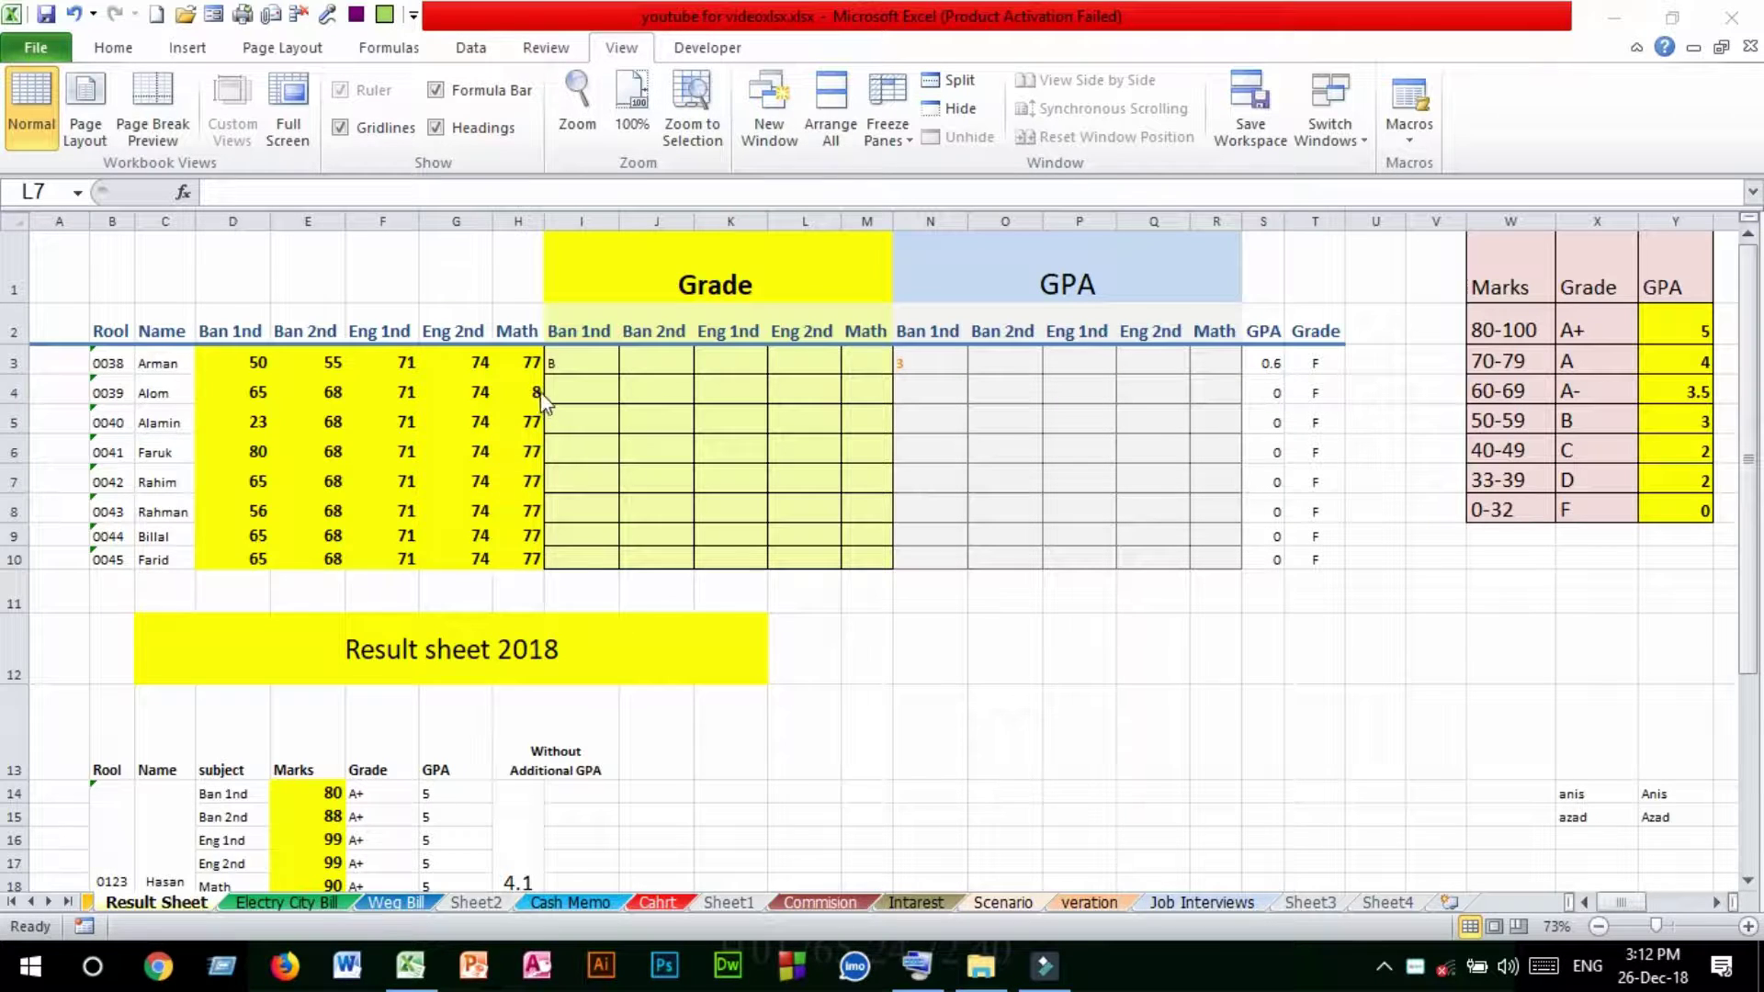
Step: Examine the existing Ban 1nd grade formula in I3 and the Marks, Grade and GPA bands of the grading scale in W1:Y8
{"action": "left_click", "coordinate": [565, 360]}
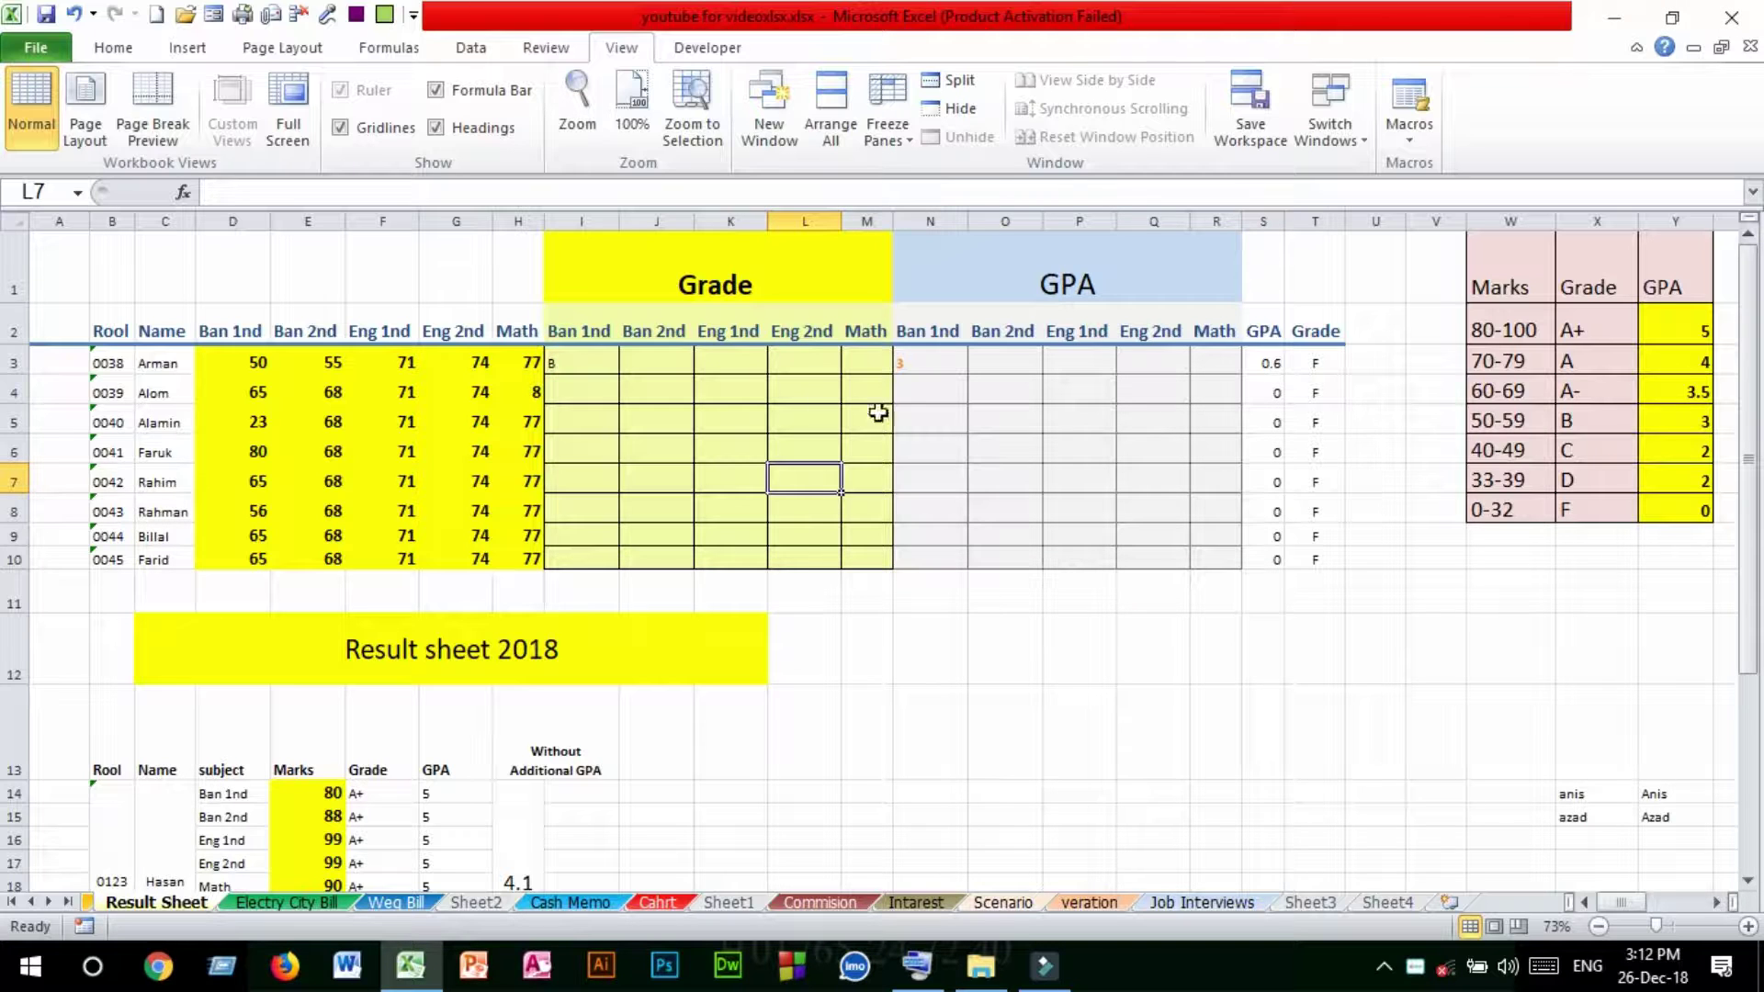
{"action": "left_click", "coordinate": [586, 373]}
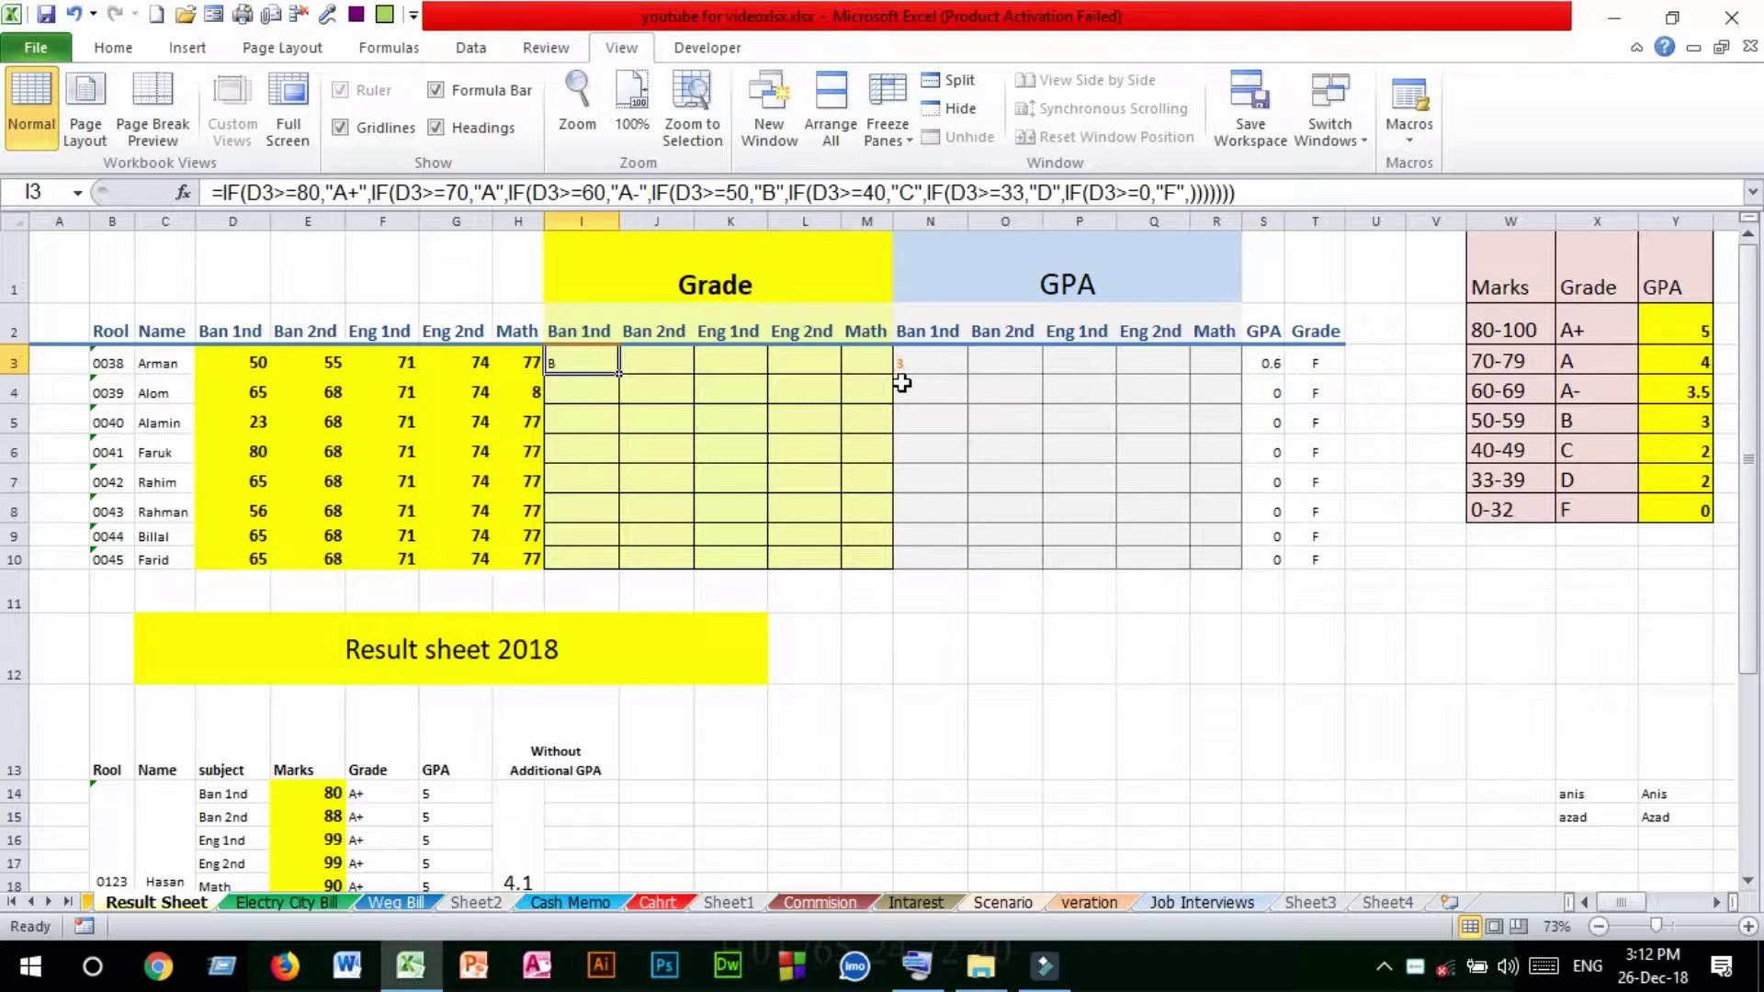
{"action": "left_click_drag", "start_coordinate": [1519, 331], "coordinate": [1681, 504]}
{"action": "left_click", "coordinate": [1516, 331]}
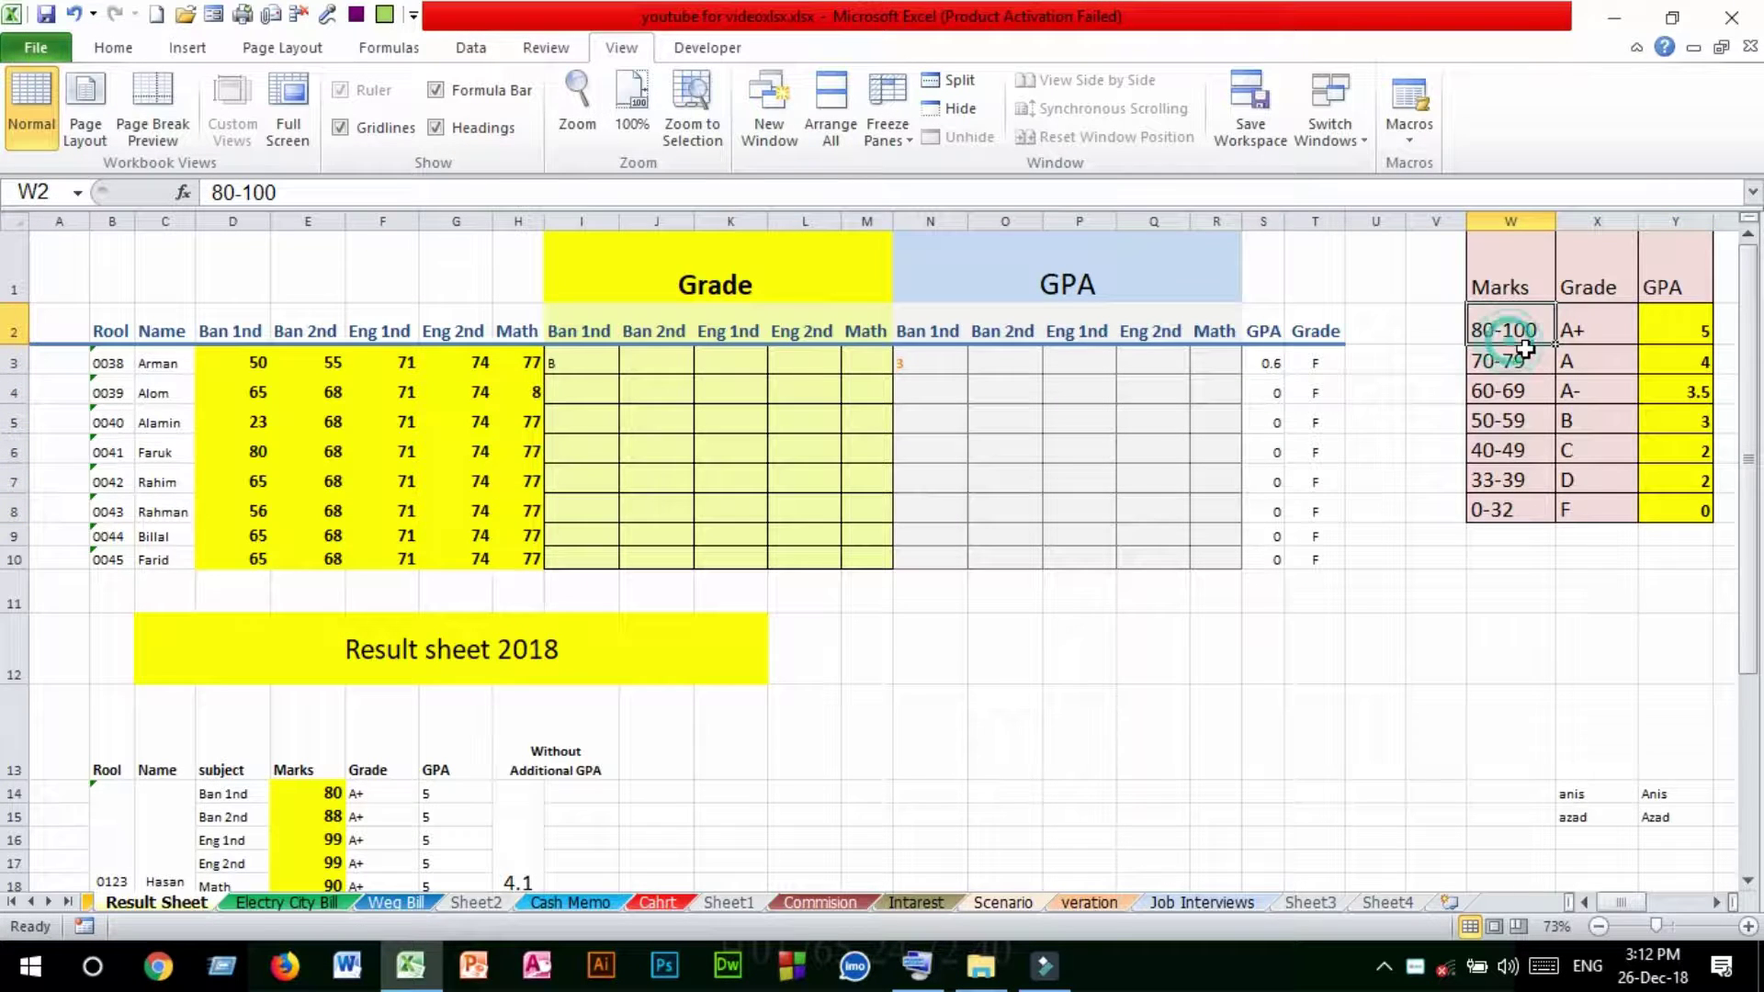
{"action": "left_click", "coordinate": [1612, 333]}
{"action": "left_click", "coordinate": [1680, 332]}
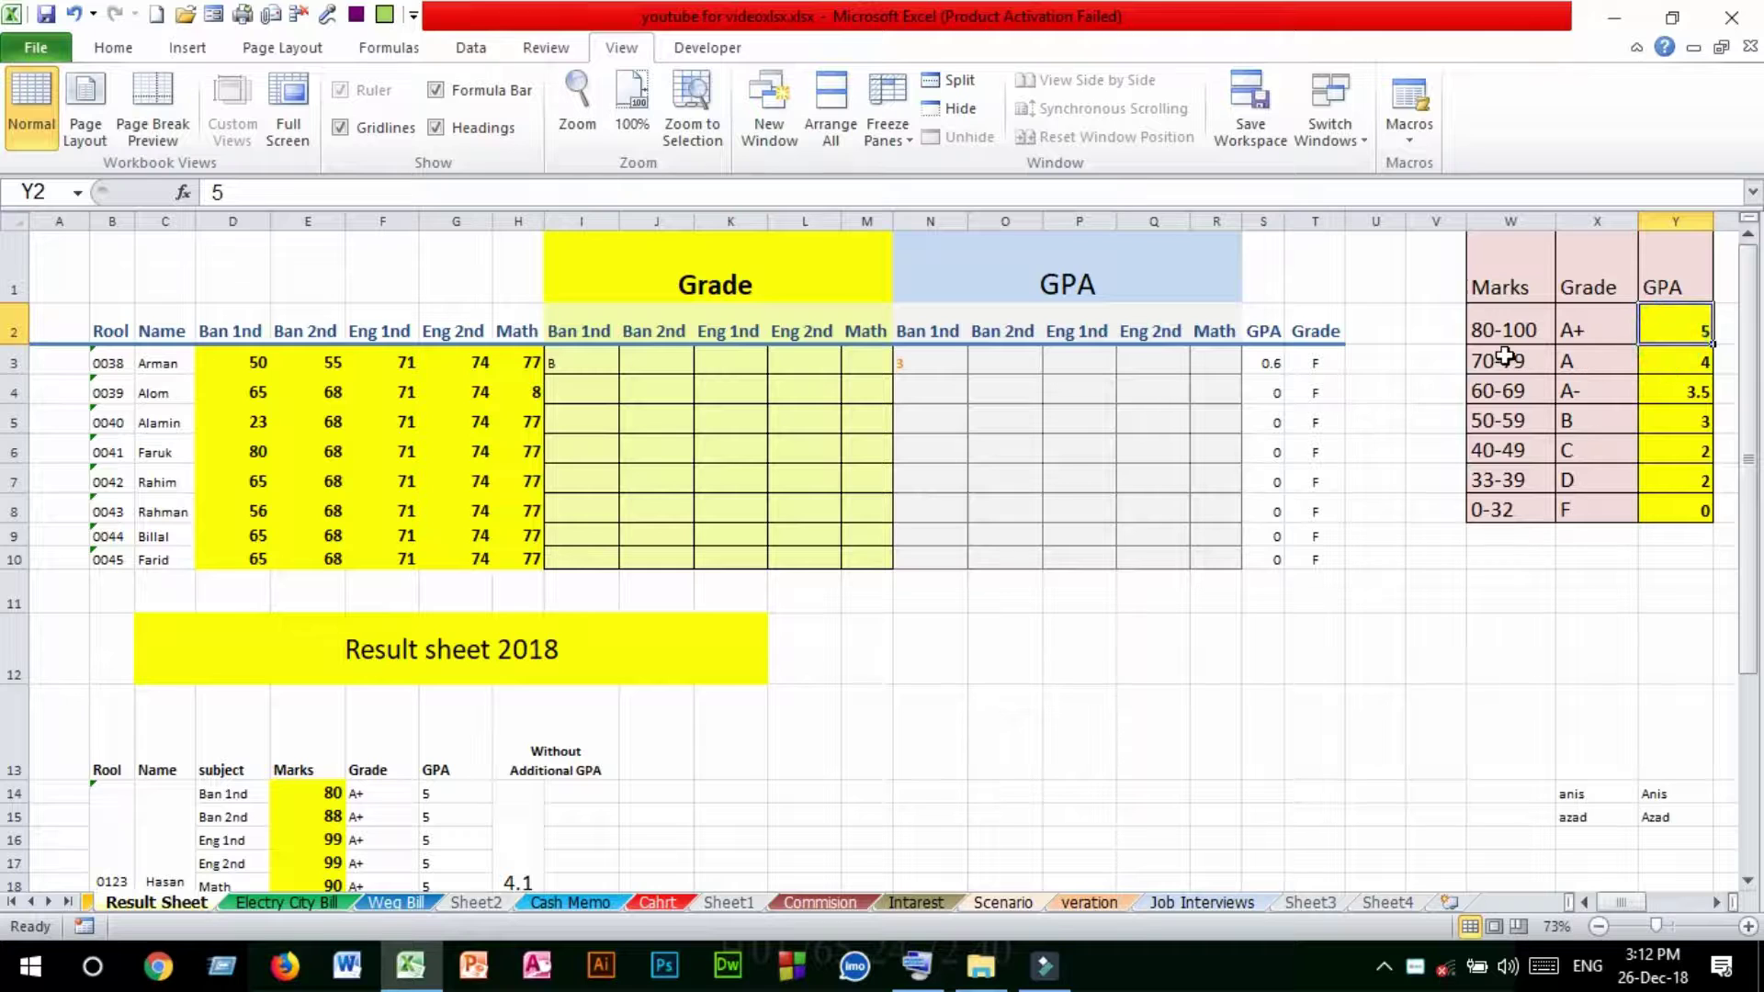
{"action": "left_click", "coordinate": [1498, 330]}
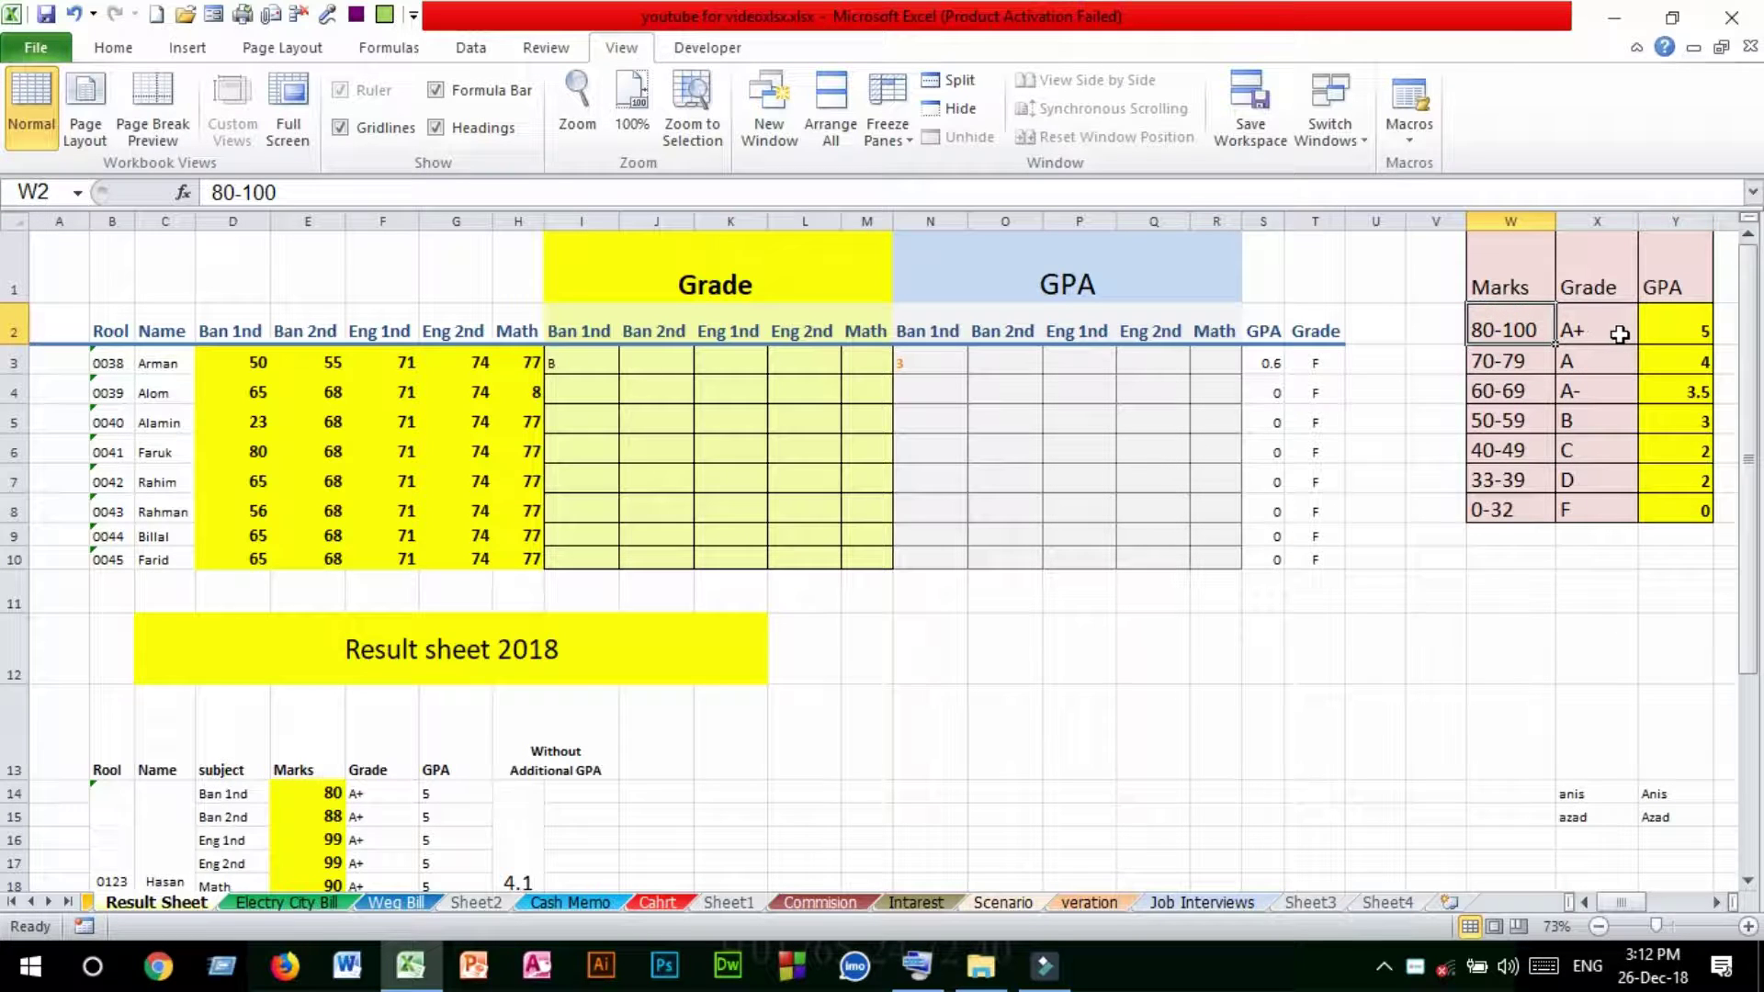
{"action": "left_click", "coordinate": [1678, 333]}
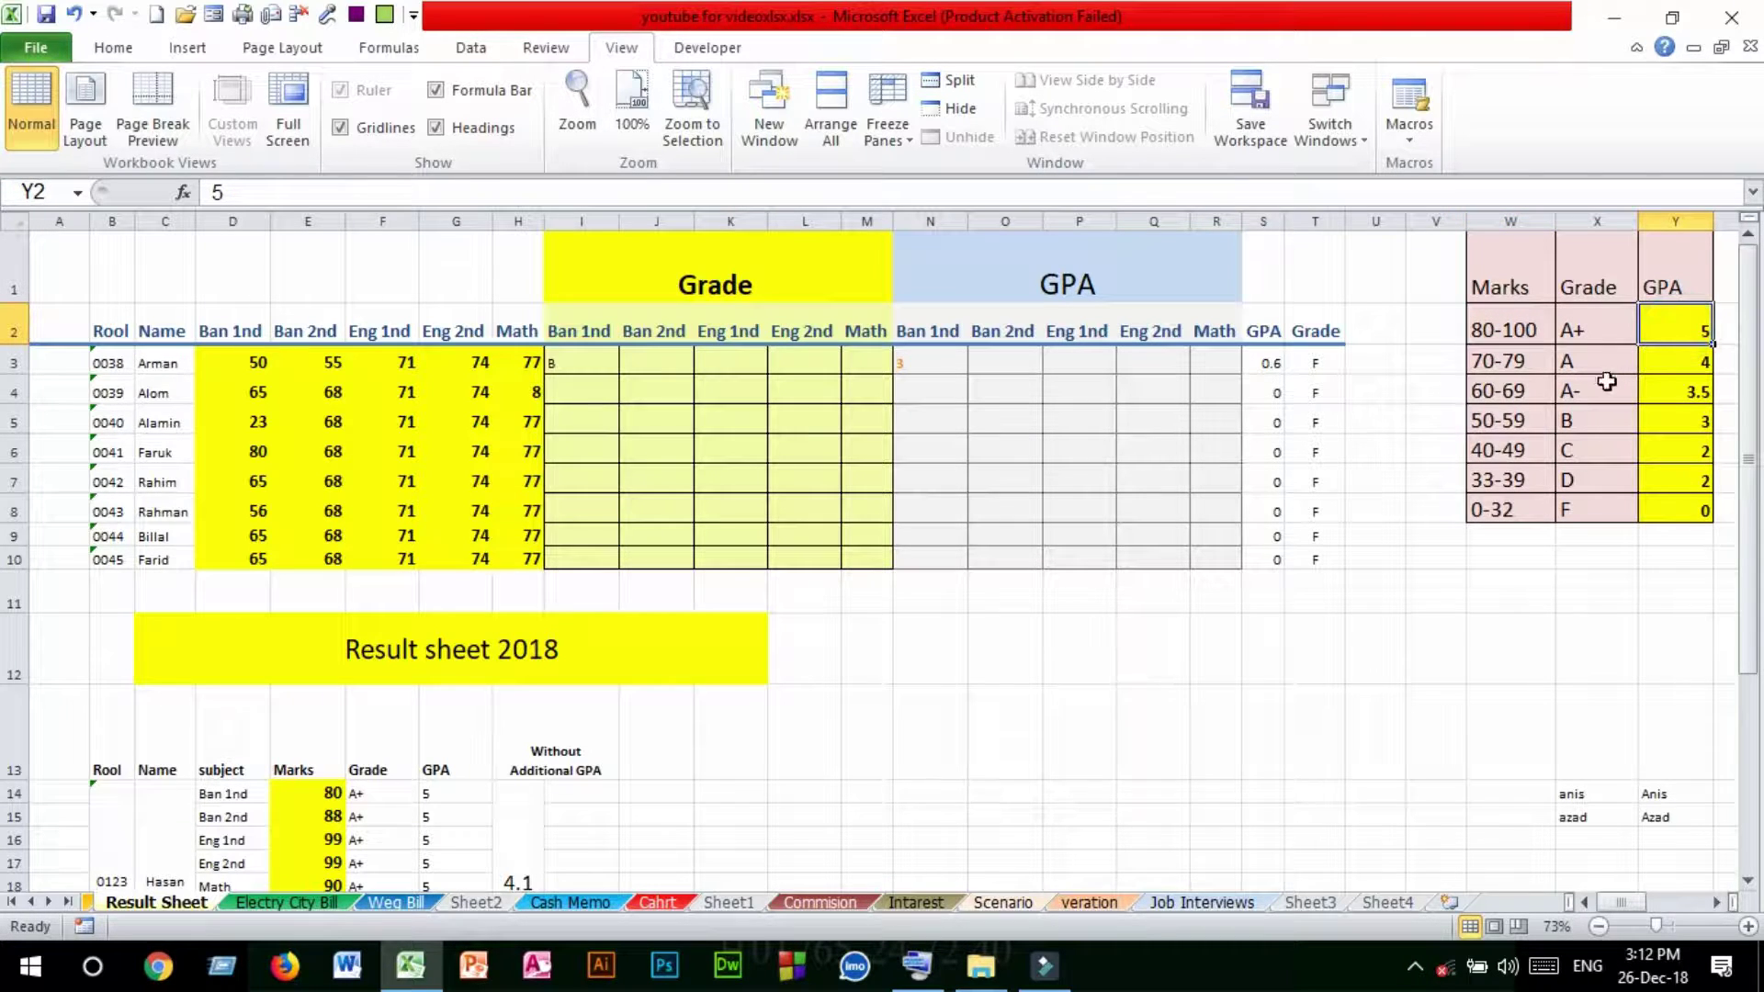
{"action": "left_click", "coordinate": [1497, 366]}
{"action": "left_click", "coordinate": [1582, 363]}
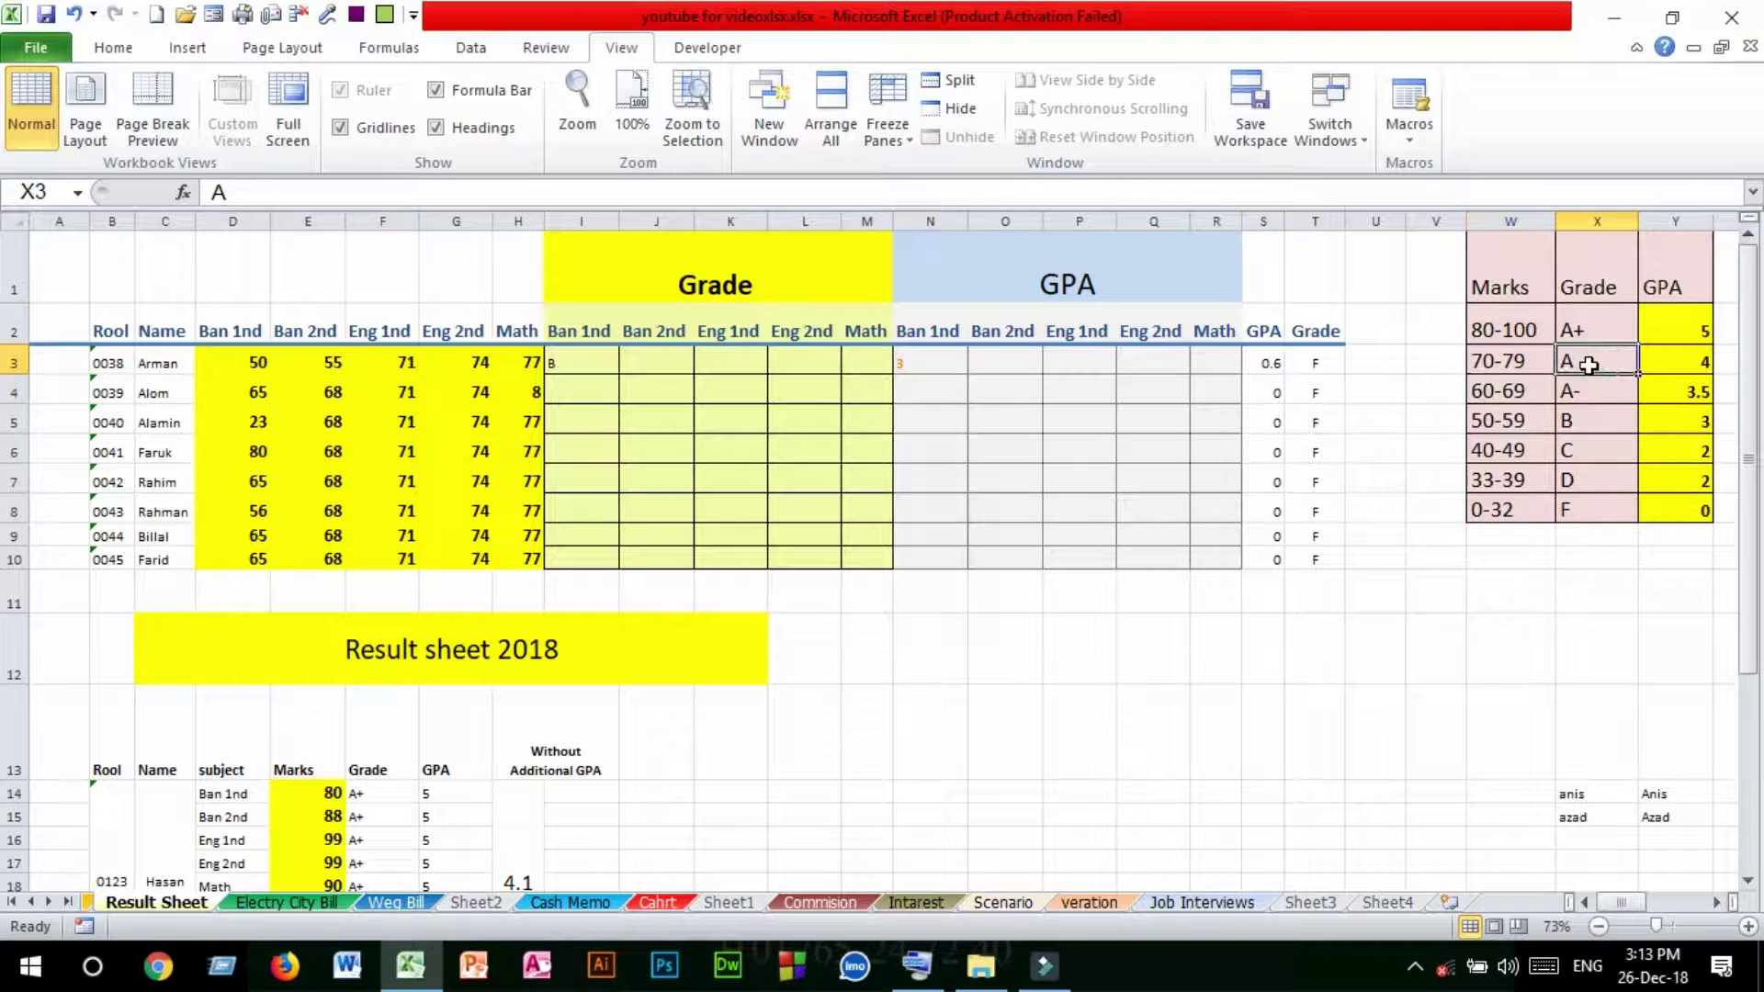
{"action": "left_click", "coordinate": [1691, 363]}
{"action": "left_click", "coordinate": [1499, 393]}
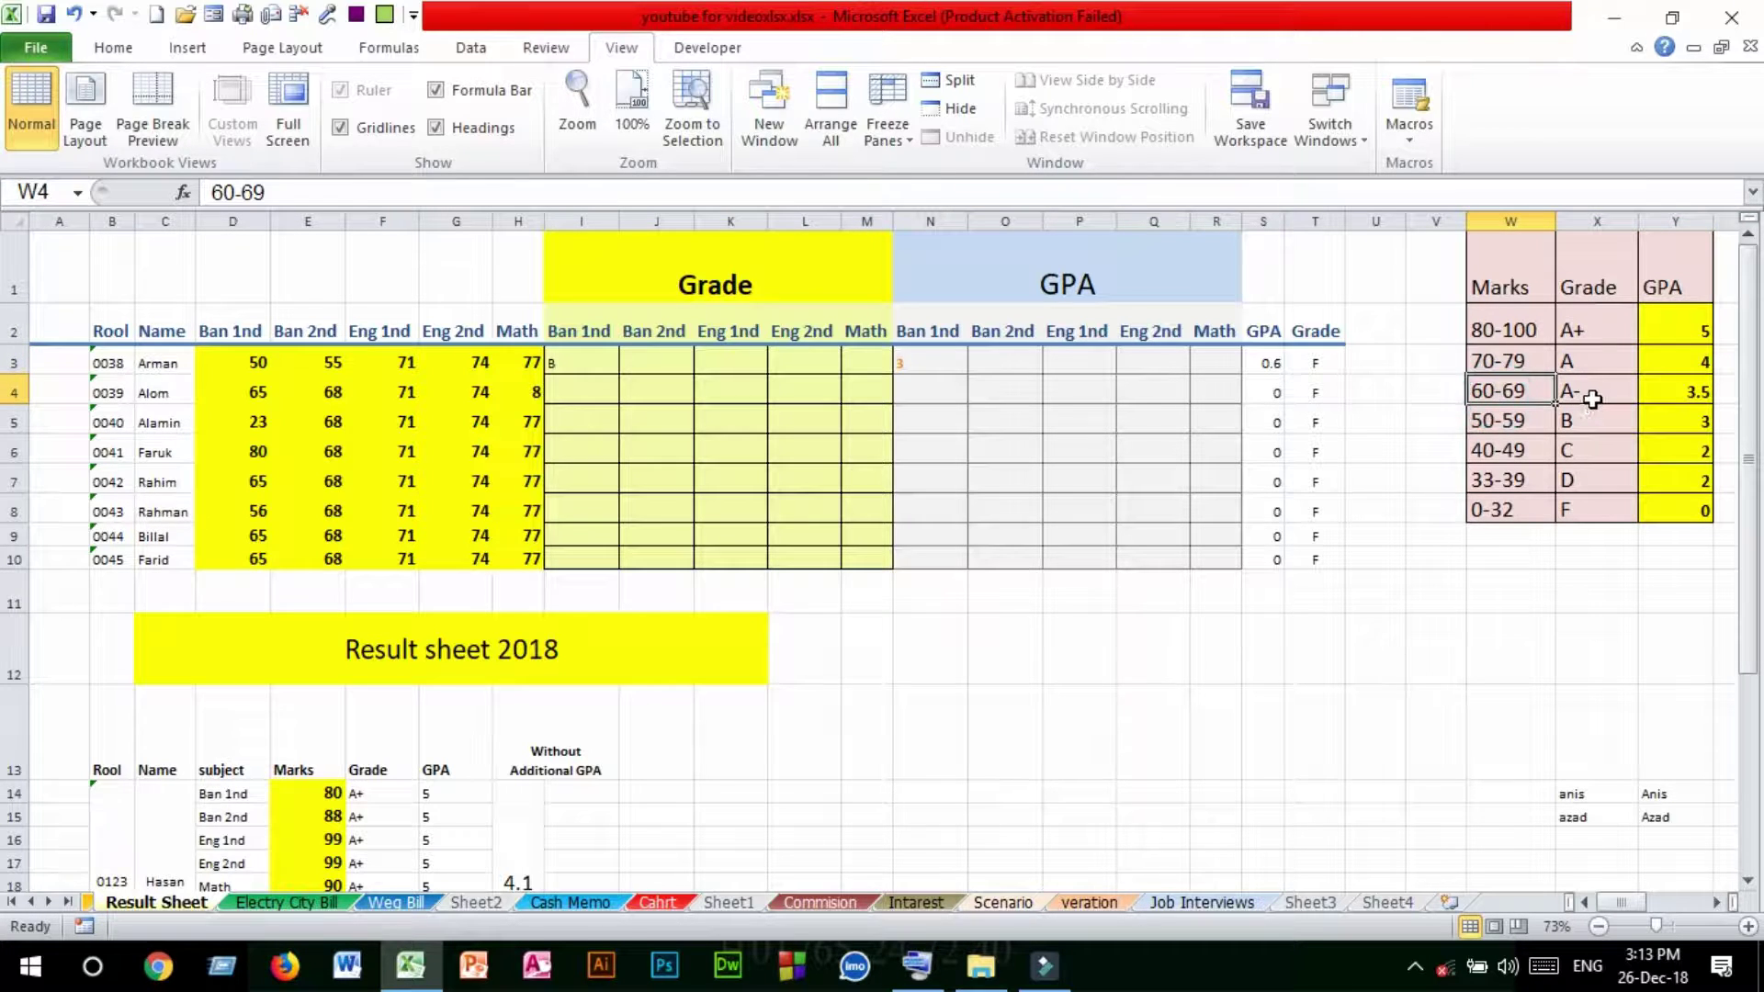
{"action": "left_click", "coordinate": [1594, 394]}
{"action": "left_click", "coordinate": [1674, 397]}
{"action": "left_click", "coordinate": [1498, 422]}
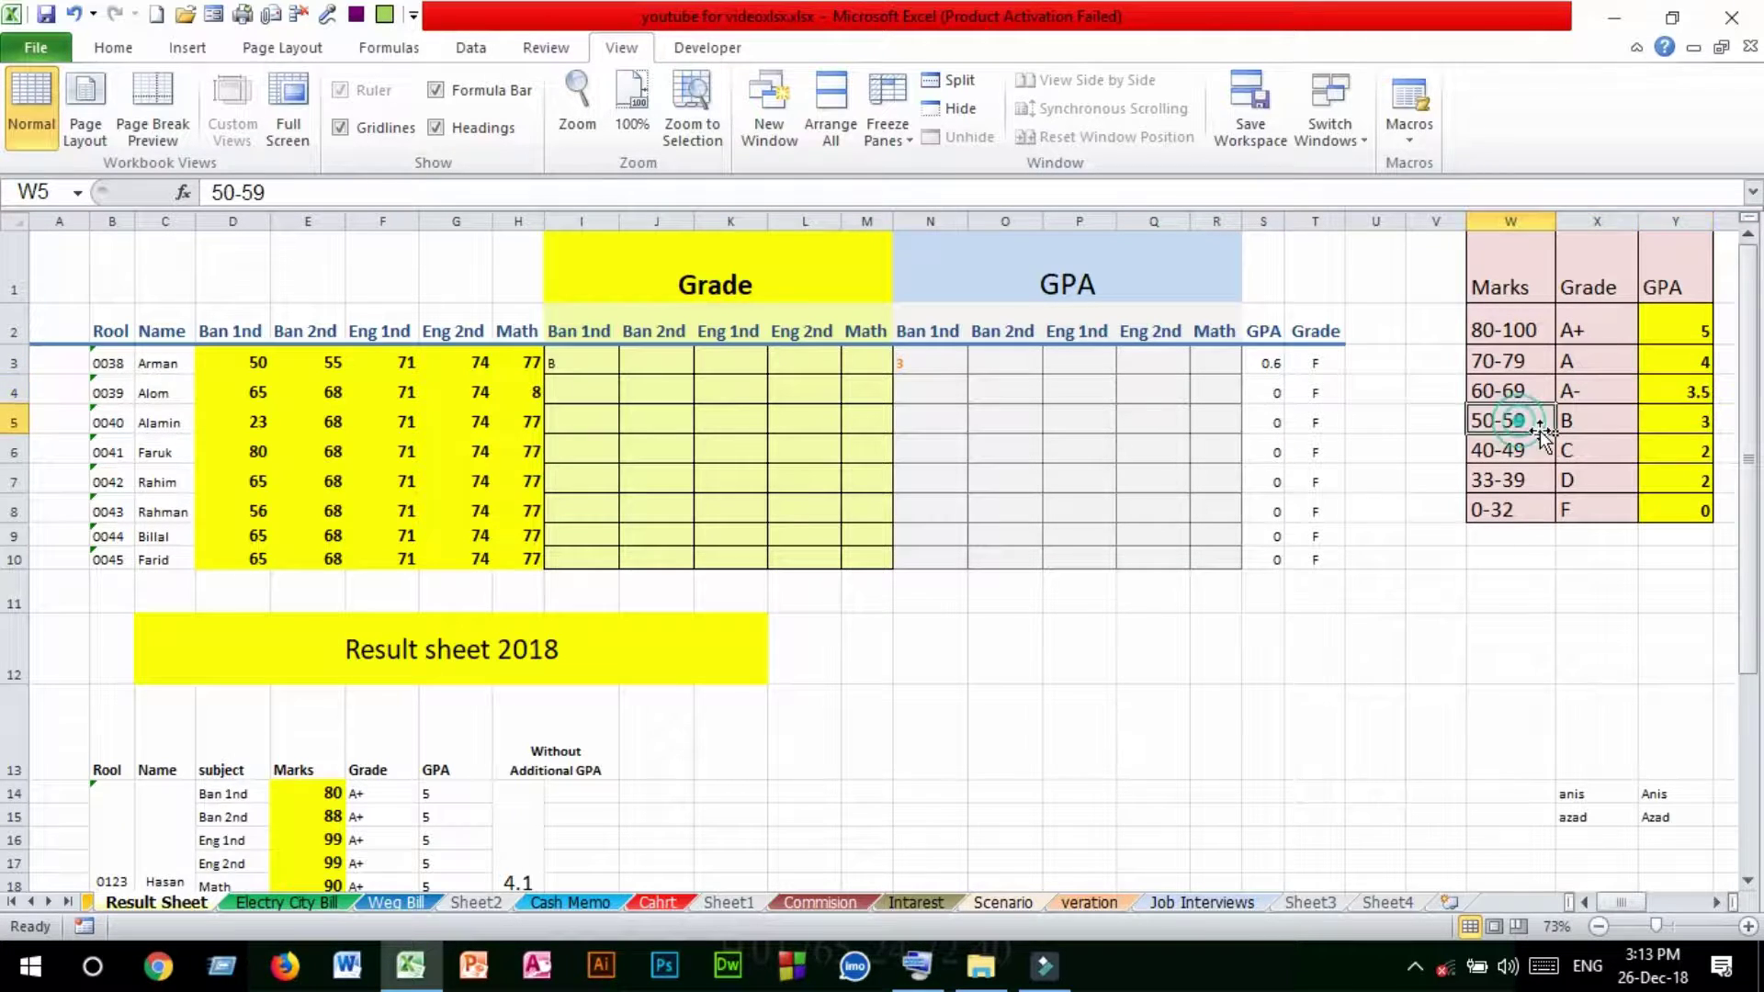
{"action": "left_click", "coordinate": [1580, 421]}
{"action": "left_click", "coordinate": [1698, 421]}
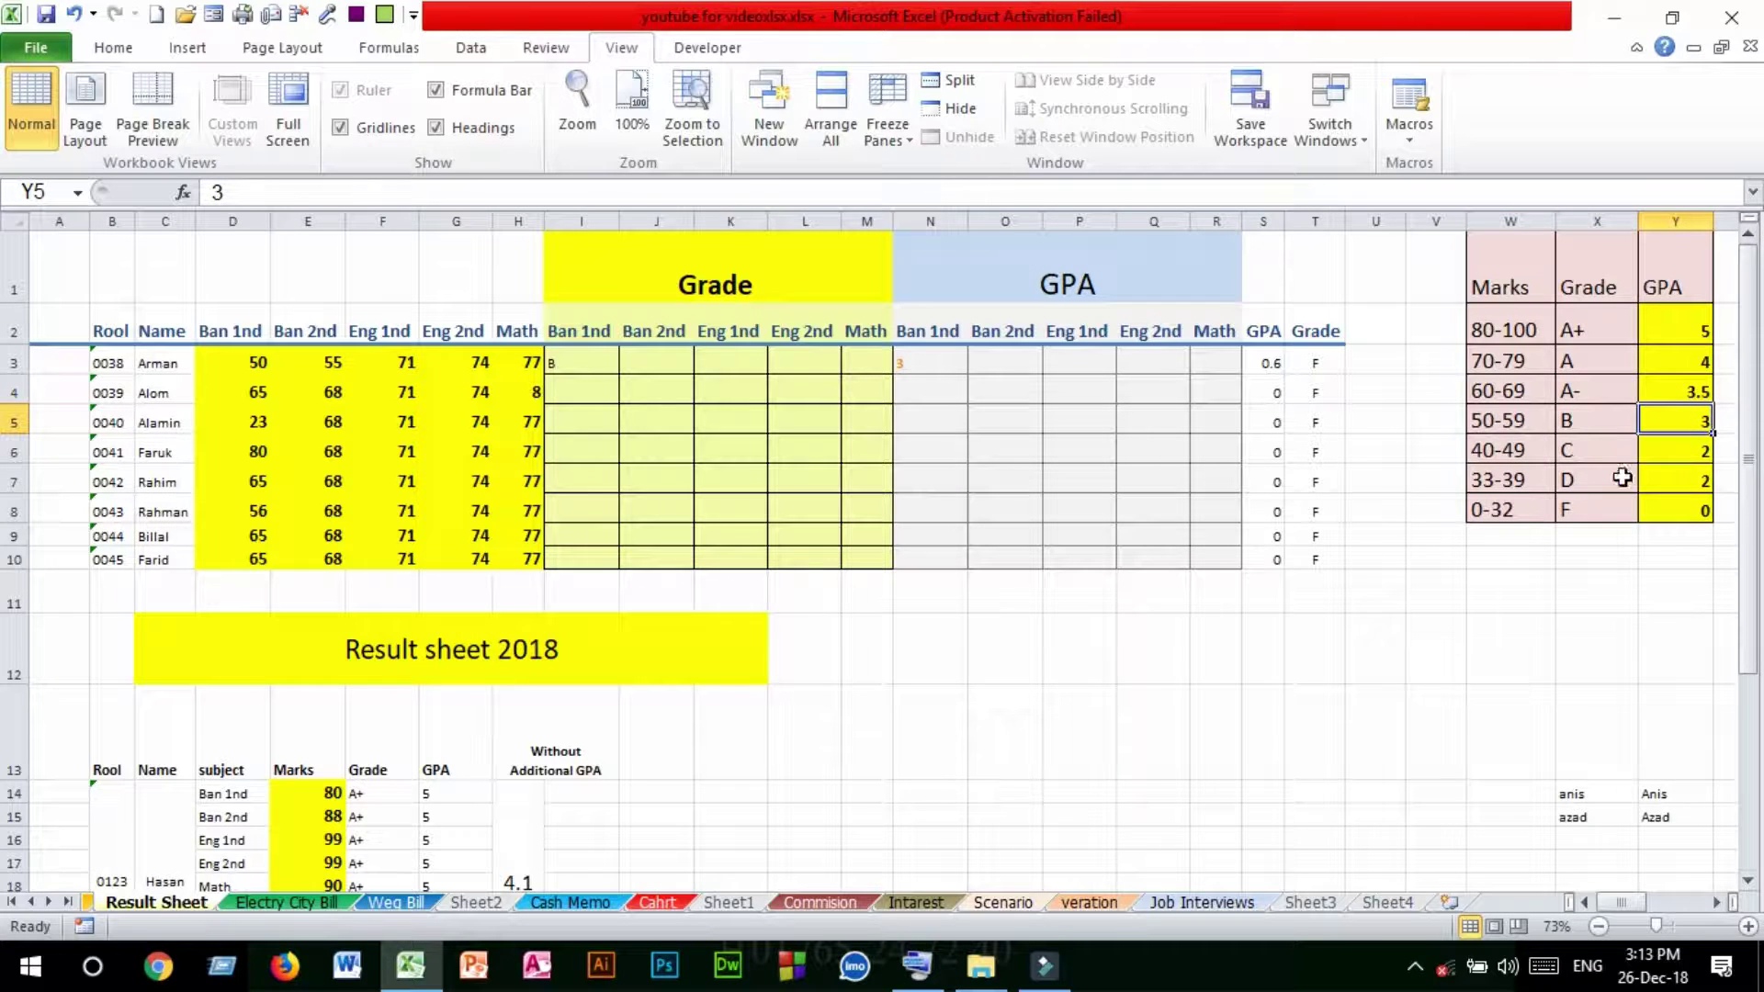
Step: Set the GPA for grade D (marks 33-39) in the grading scale to 1
{"action": "double_click", "coordinate": [1699, 481]}
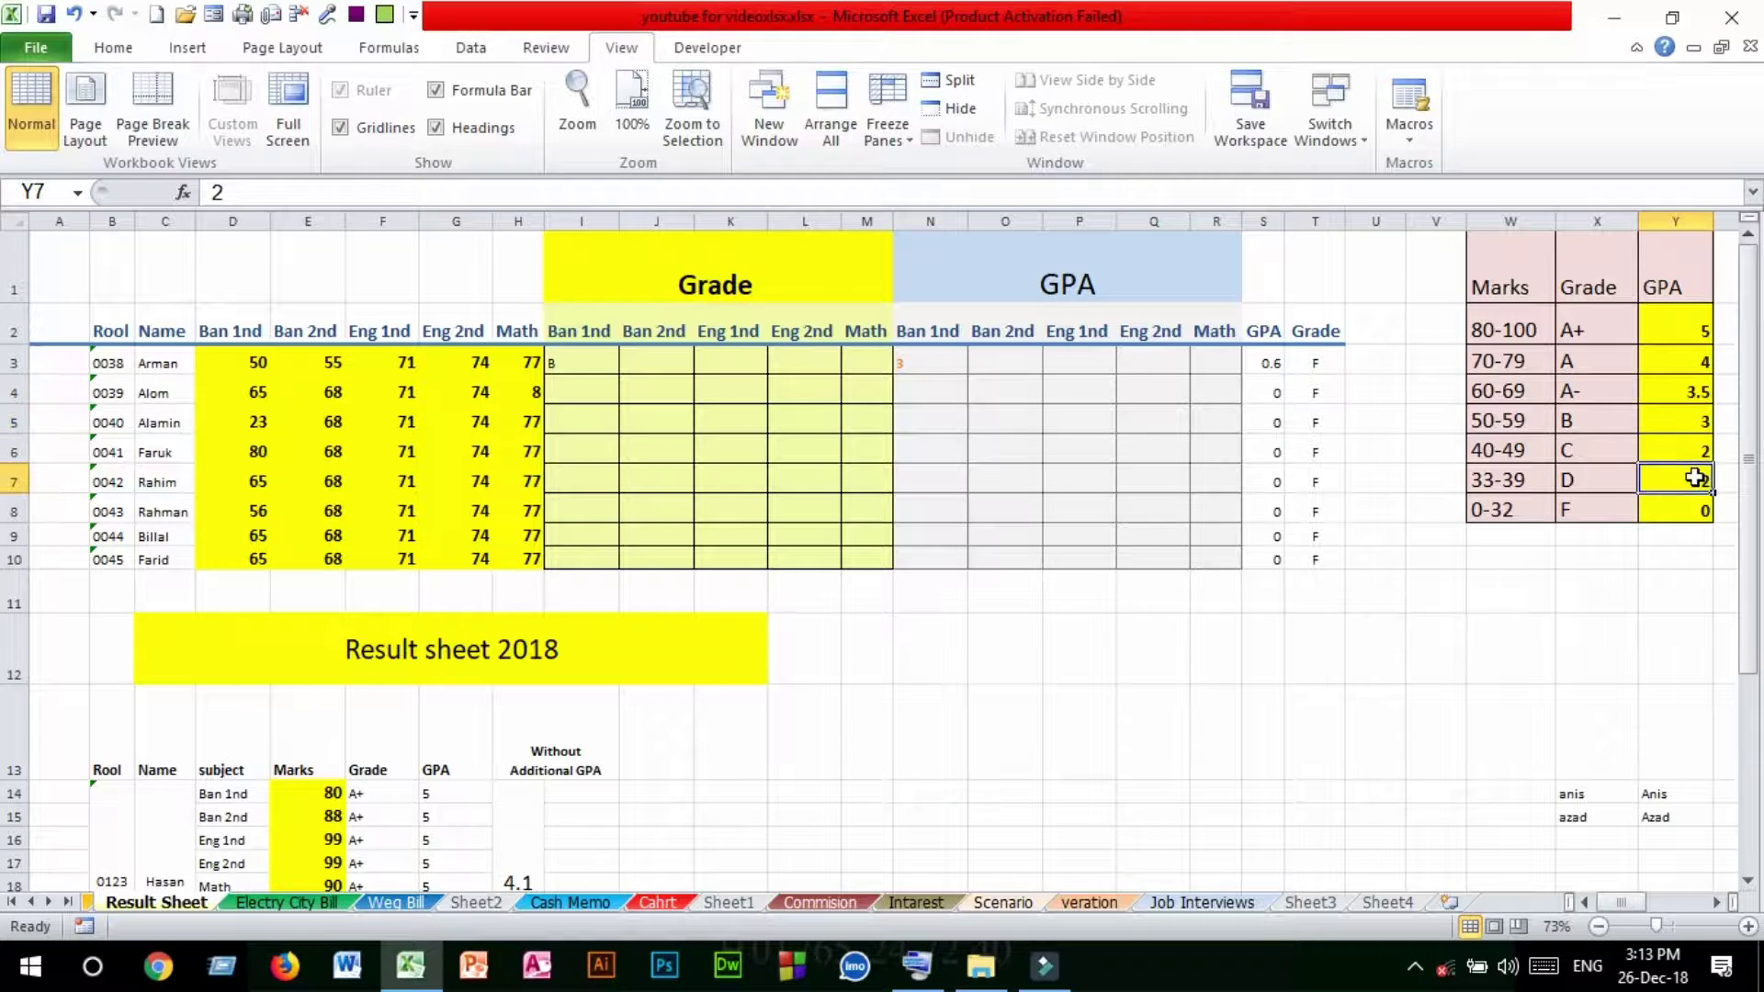
{"action": "double_click", "coordinate": [1696, 480]}
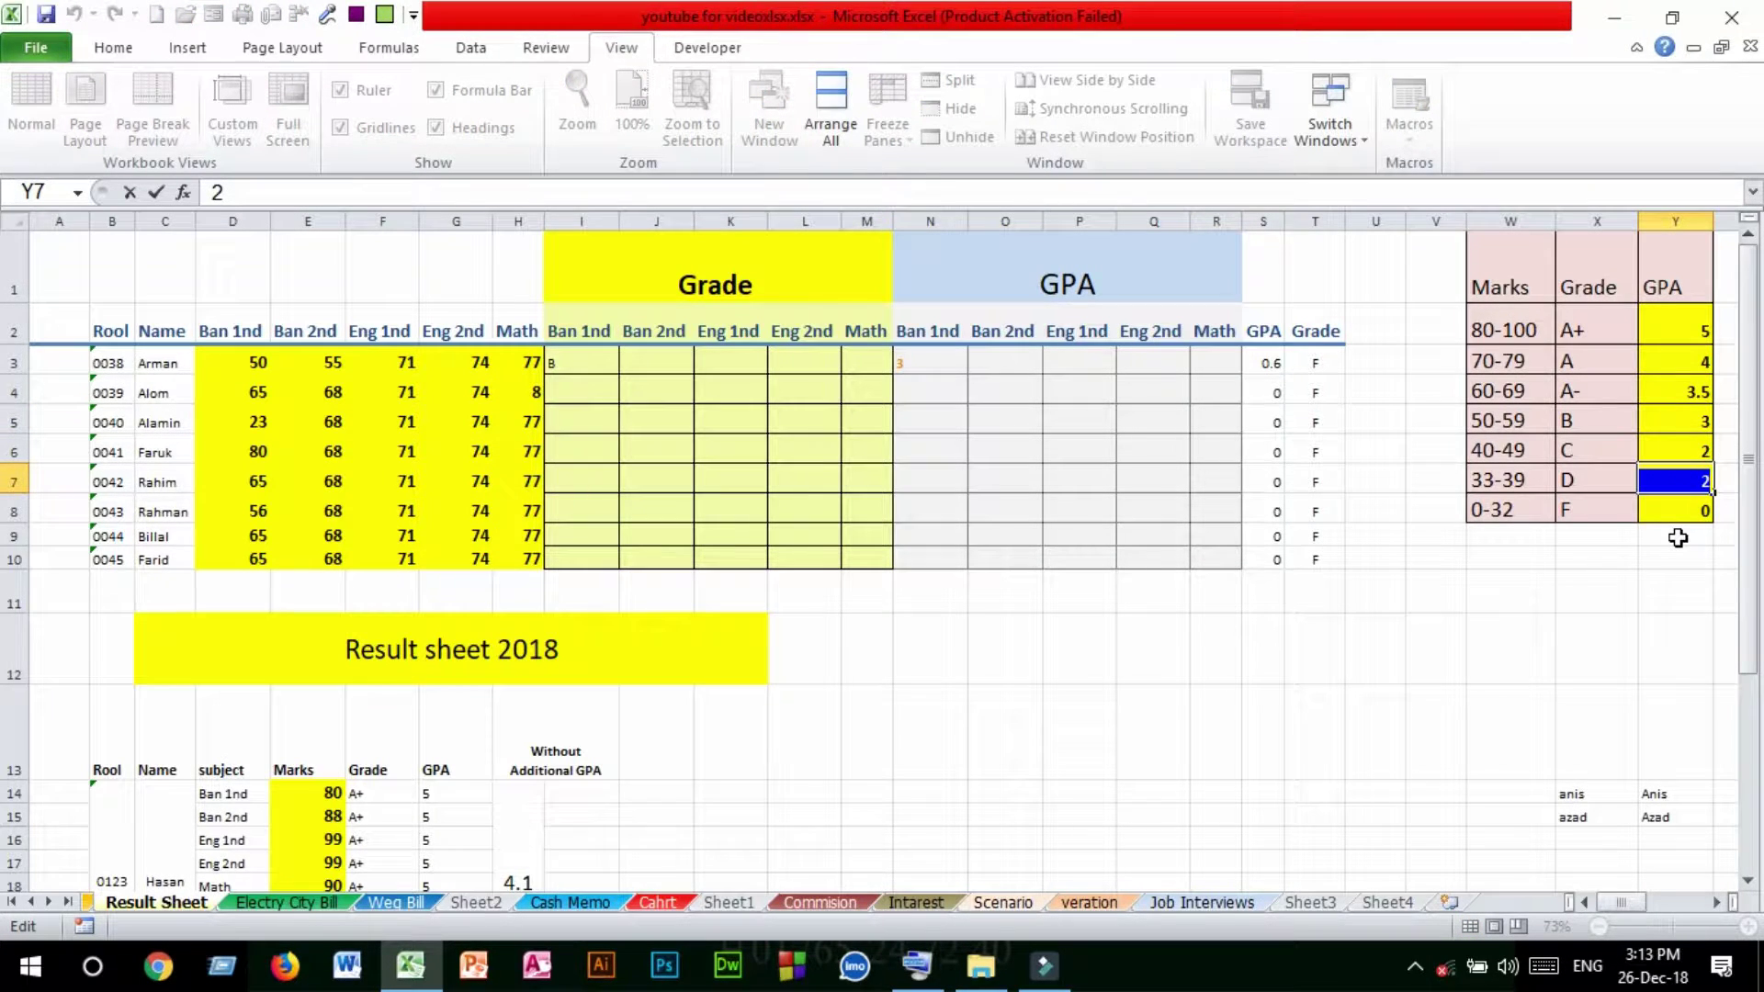
{"action": "type", "text": "1"}
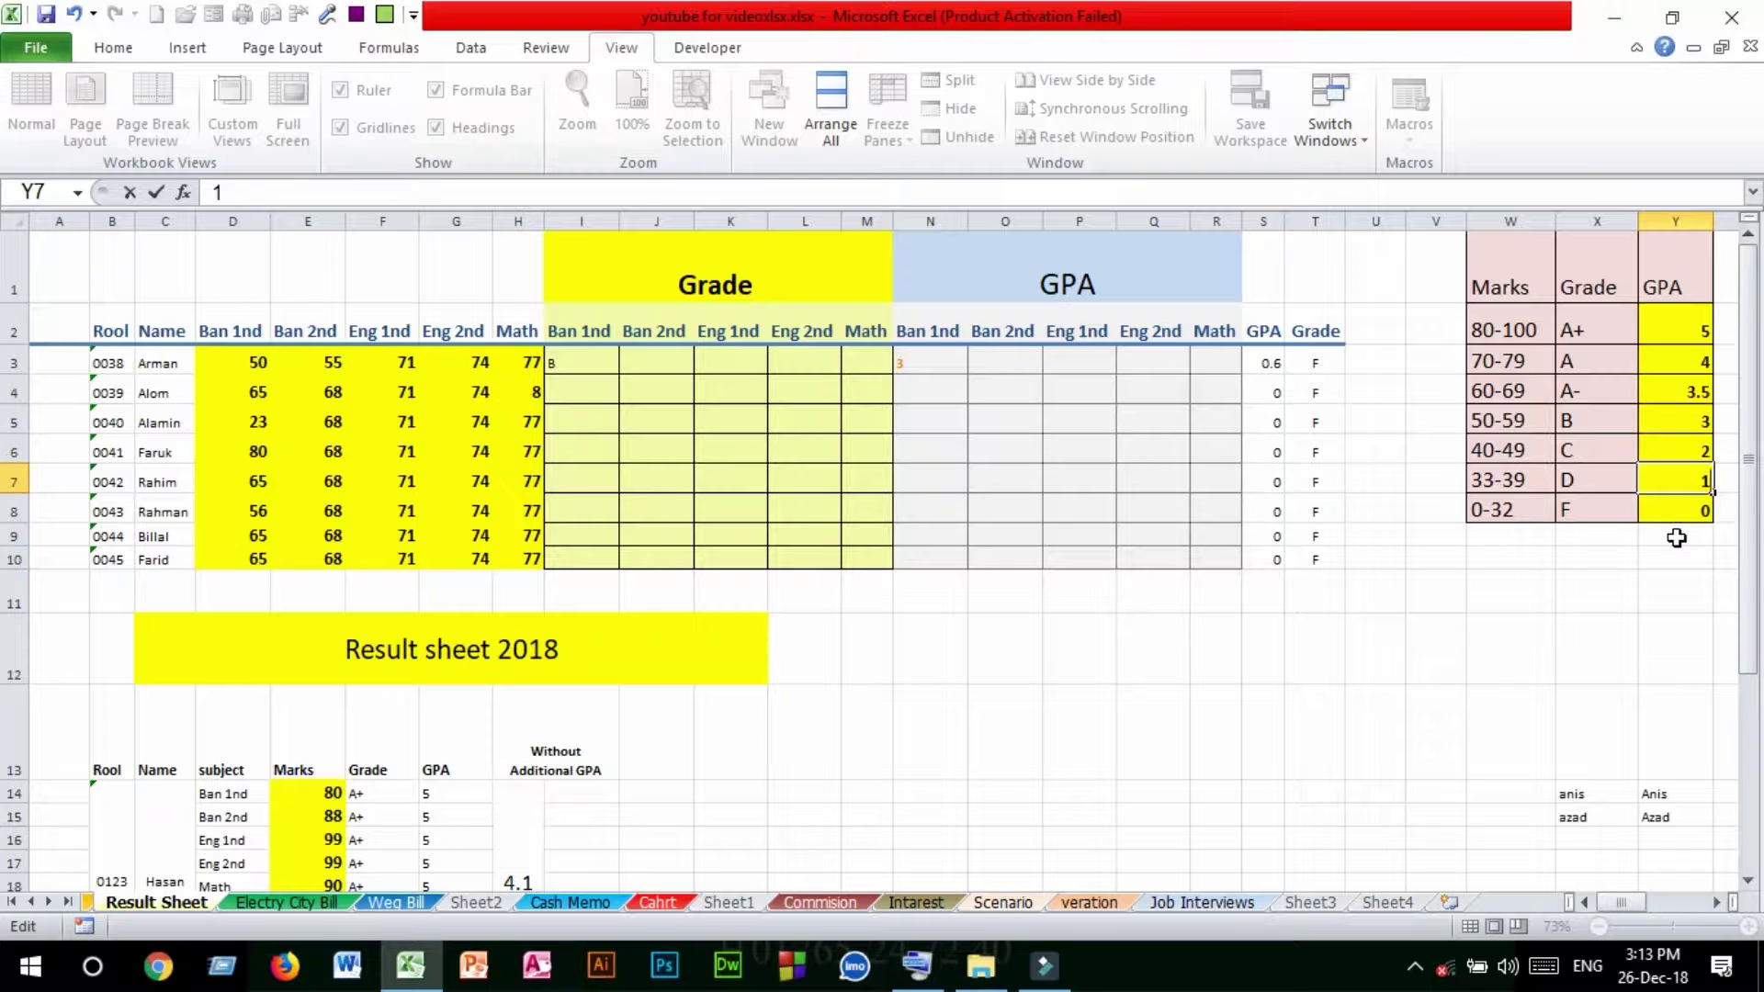
{"action": "left_click", "coordinate": [1488, 513]}
{"action": "left_click", "coordinate": [1604, 510]}
{"action": "left_click", "coordinate": [1689, 513]}
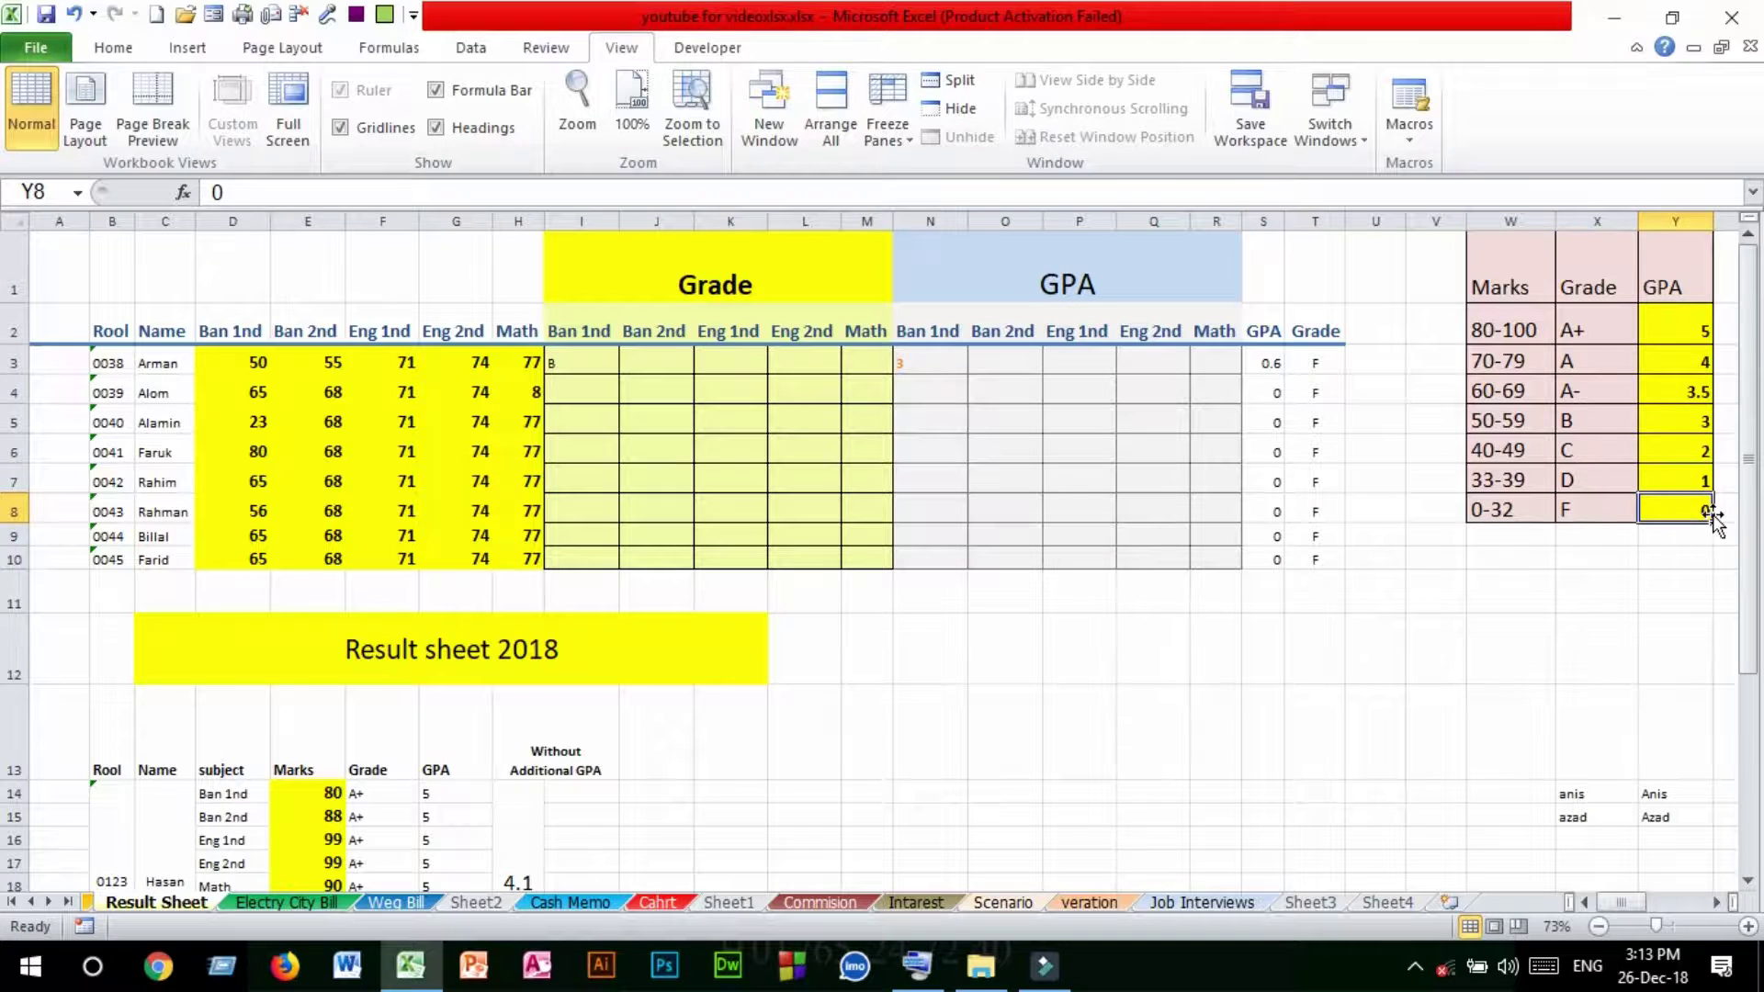
{"action": "left_click", "coordinate": [1604, 517]}
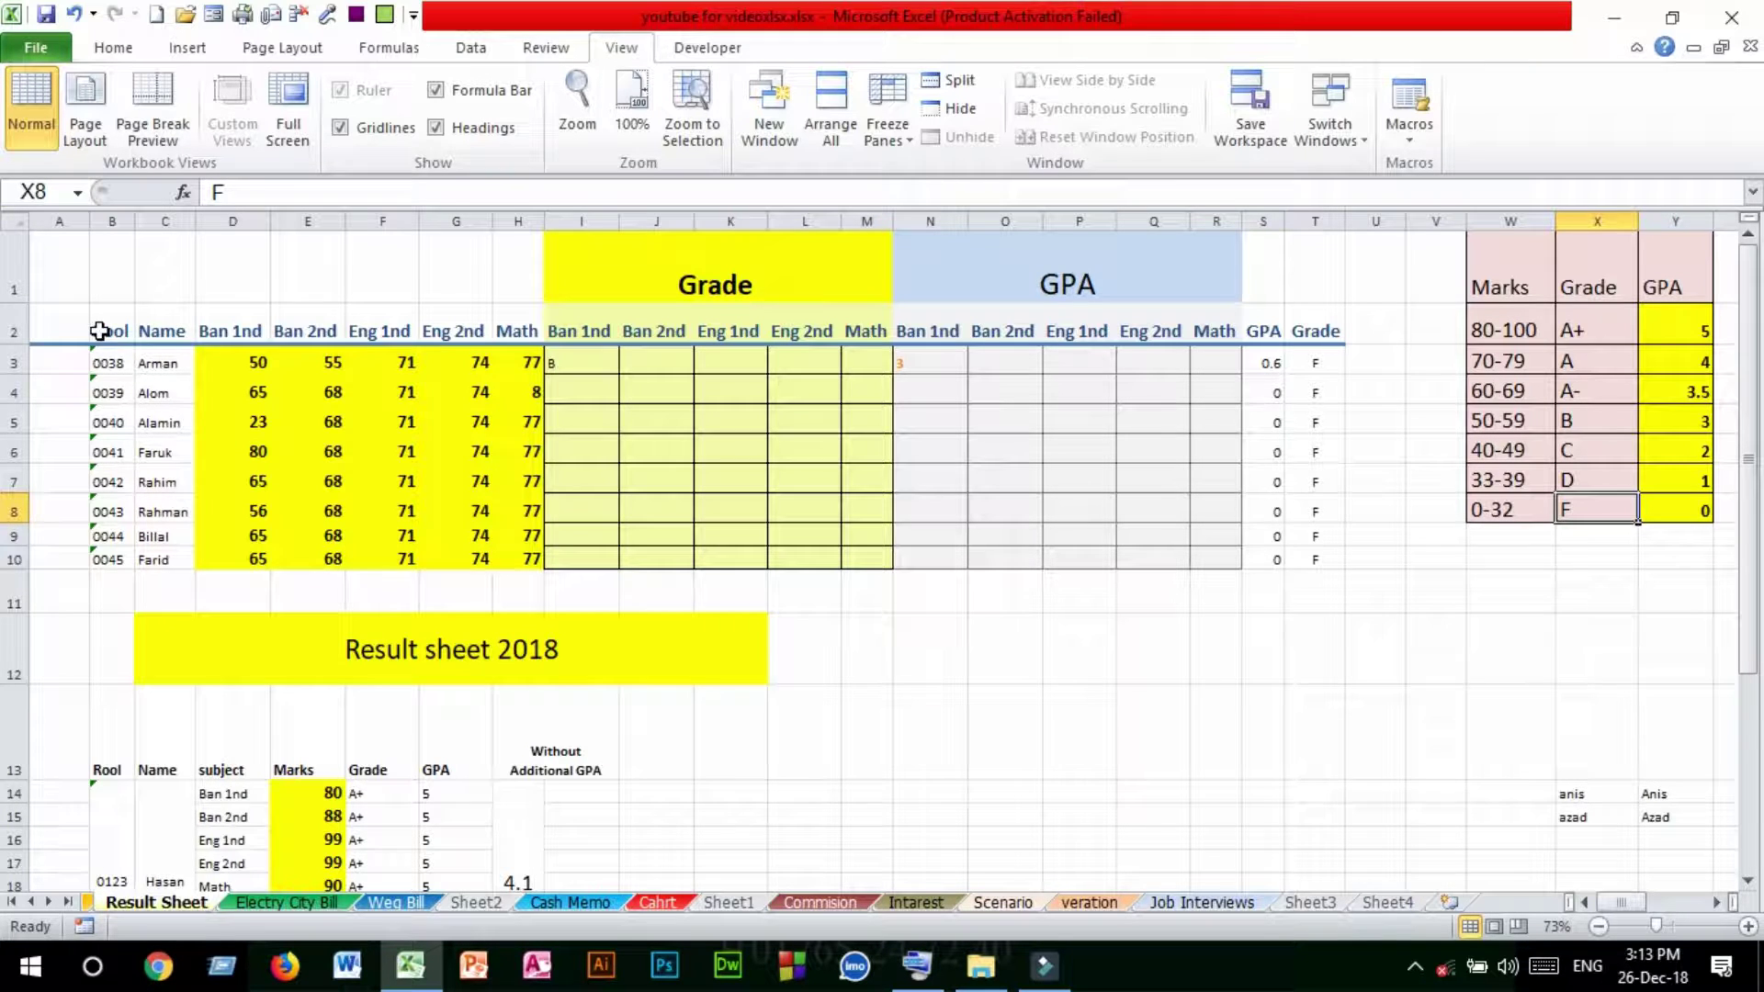
Step: Review the roll numbers, student names and subject marks in rows 3 to 10 of the result table
{"action": "left_click_drag", "start_coordinate": [102, 333], "coordinate": [147, 565]}
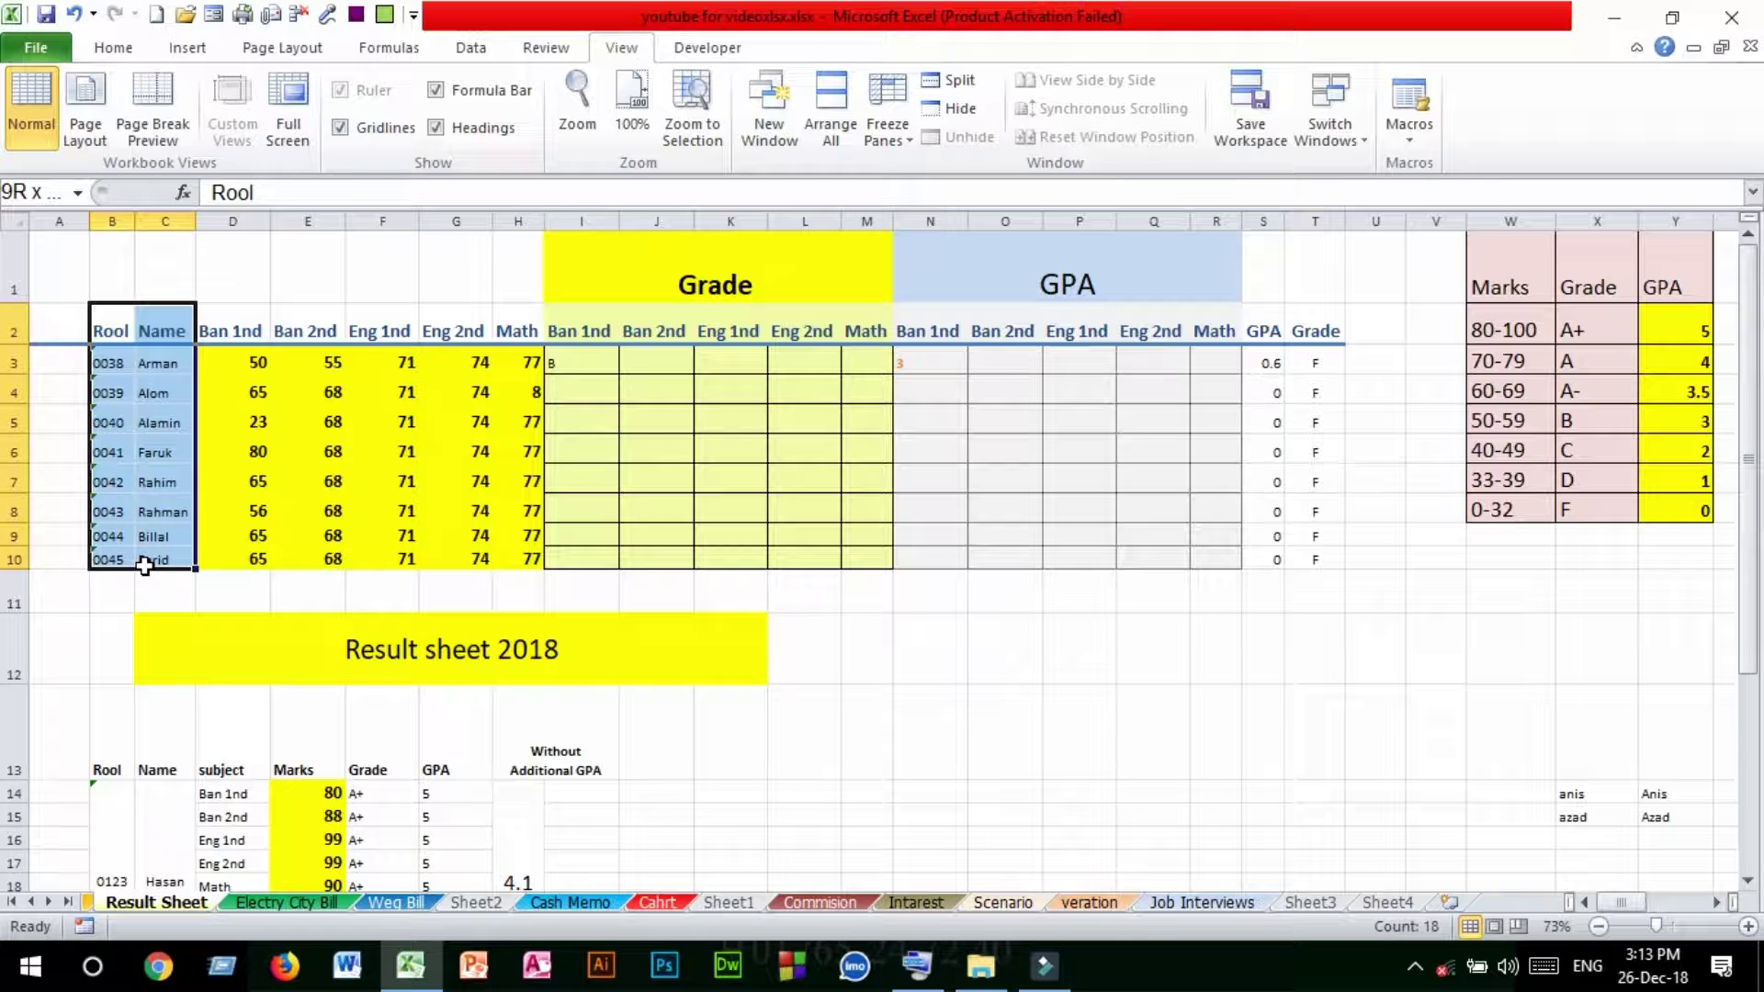
{"action": "left_click", "coordinate": [158, 452]}
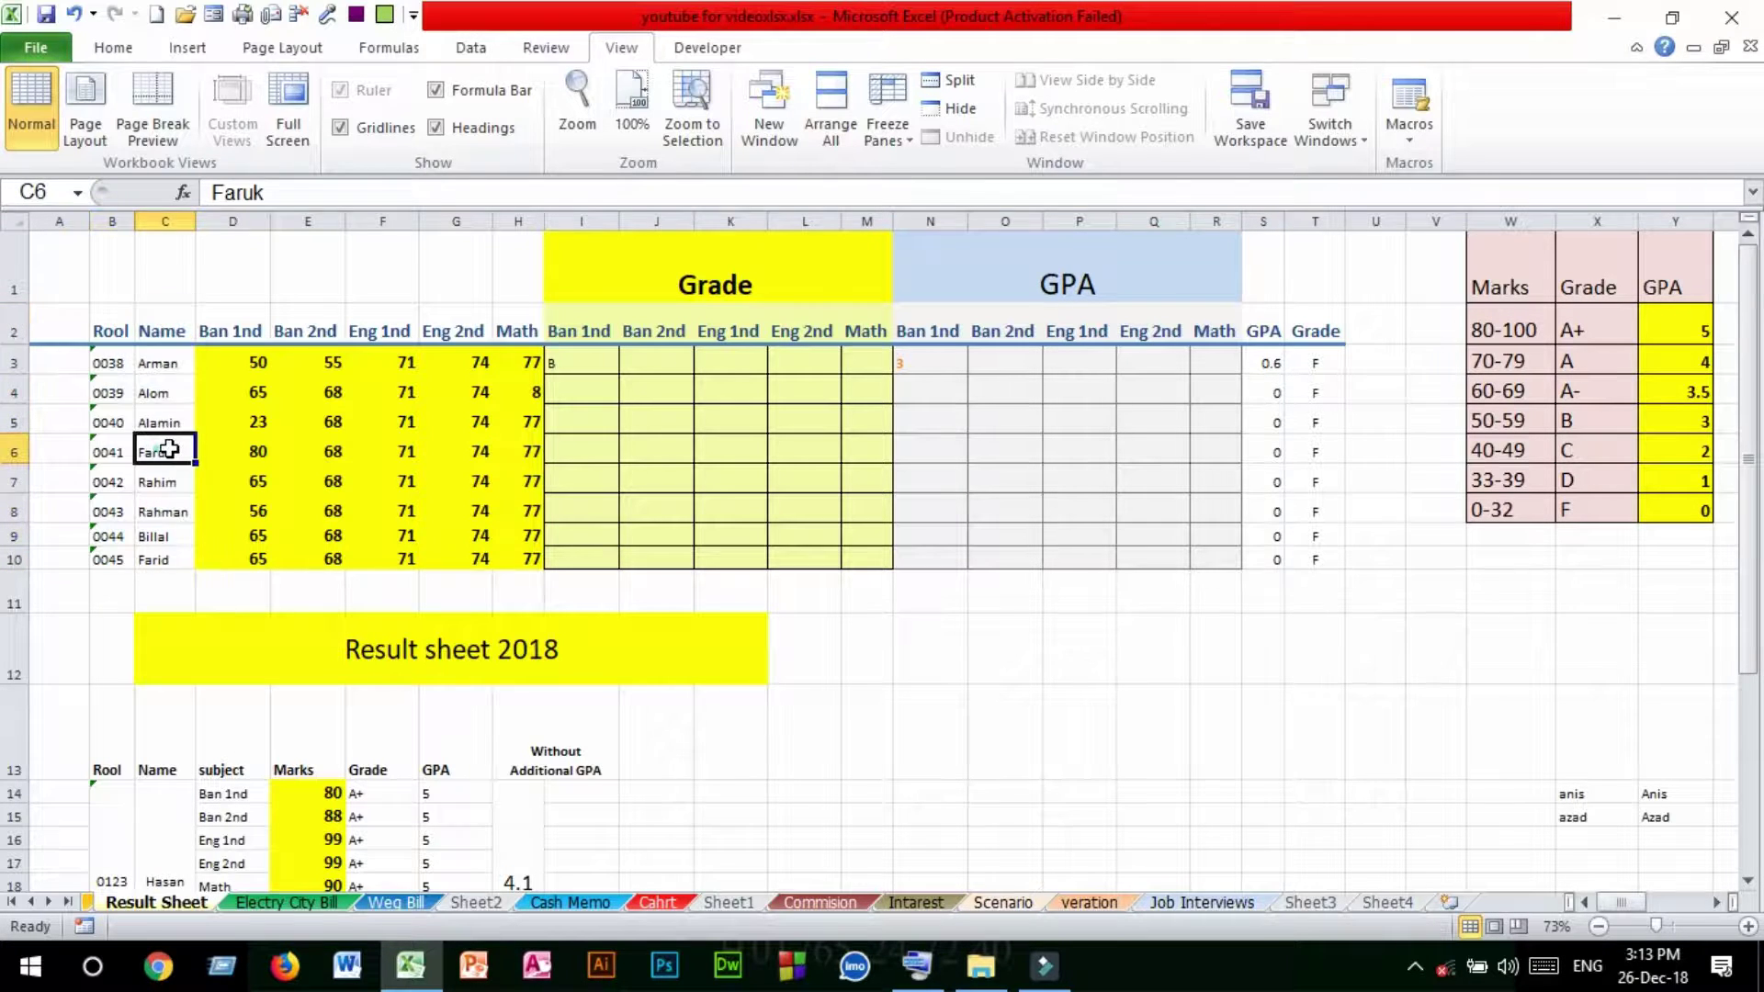
{"action": "left_click_drag", "start_coordinate": [109, 360], "coordinate": [104, 496]}
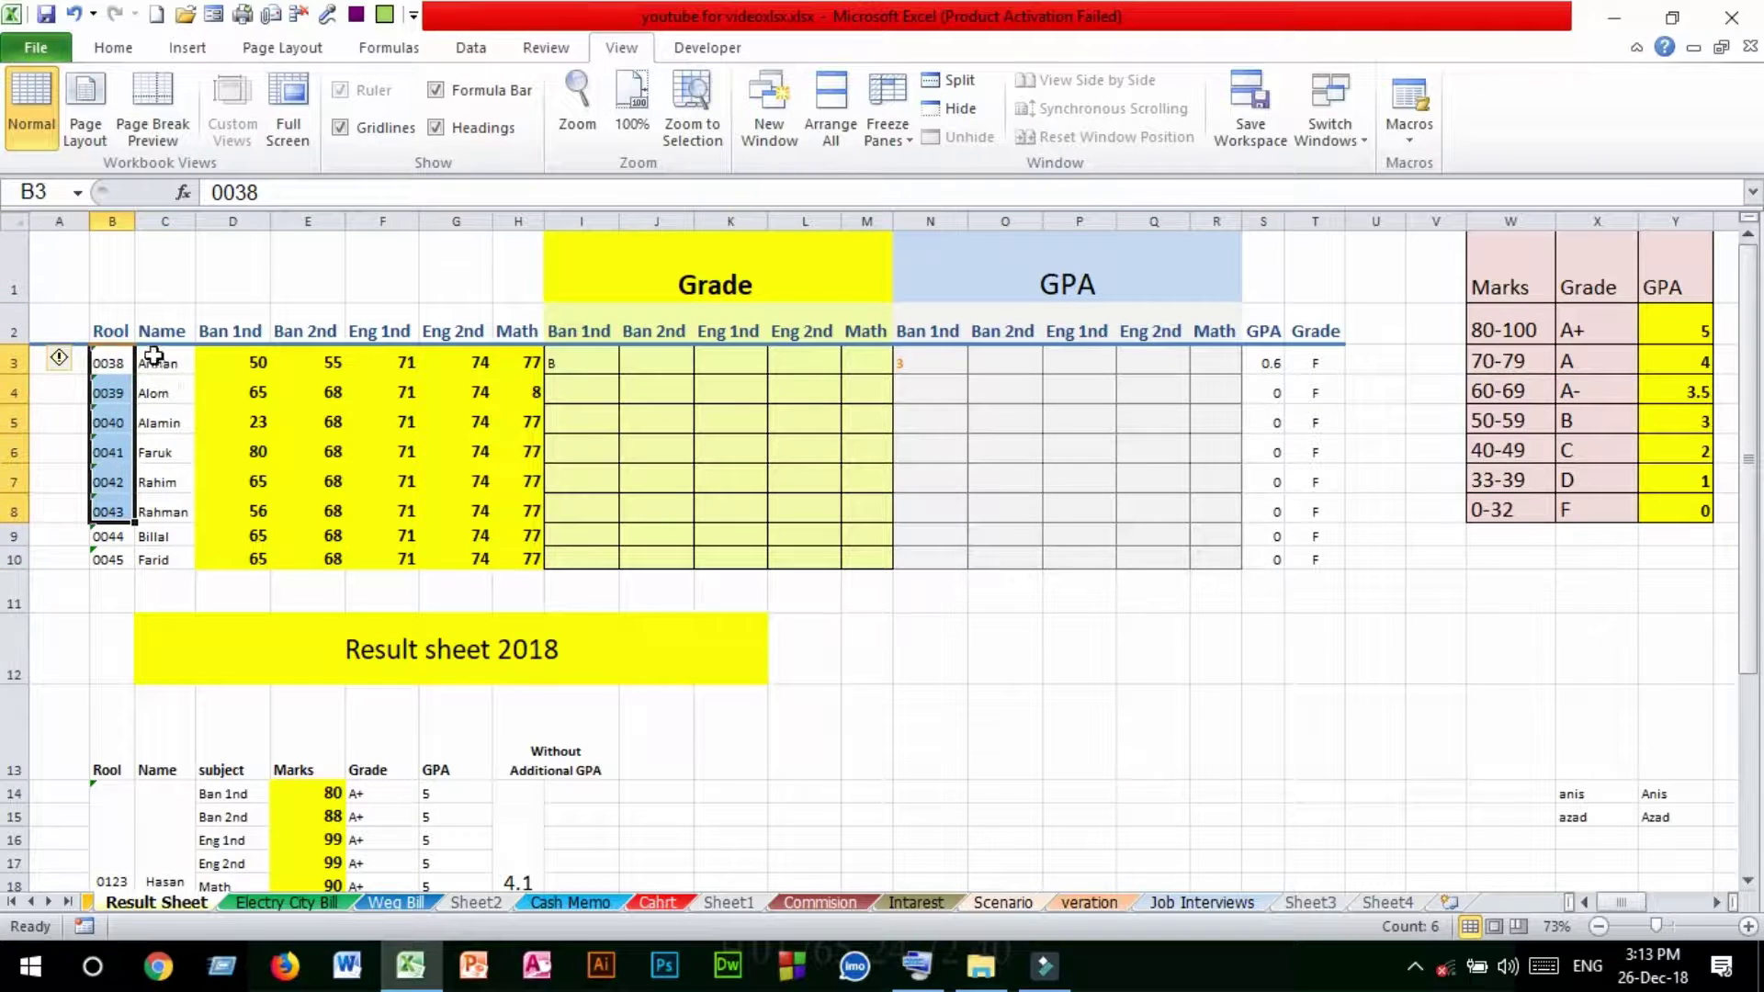
{"action": "left_click_drag", "start_coordinate": [150, 360], "coordinate": [169, 552]}
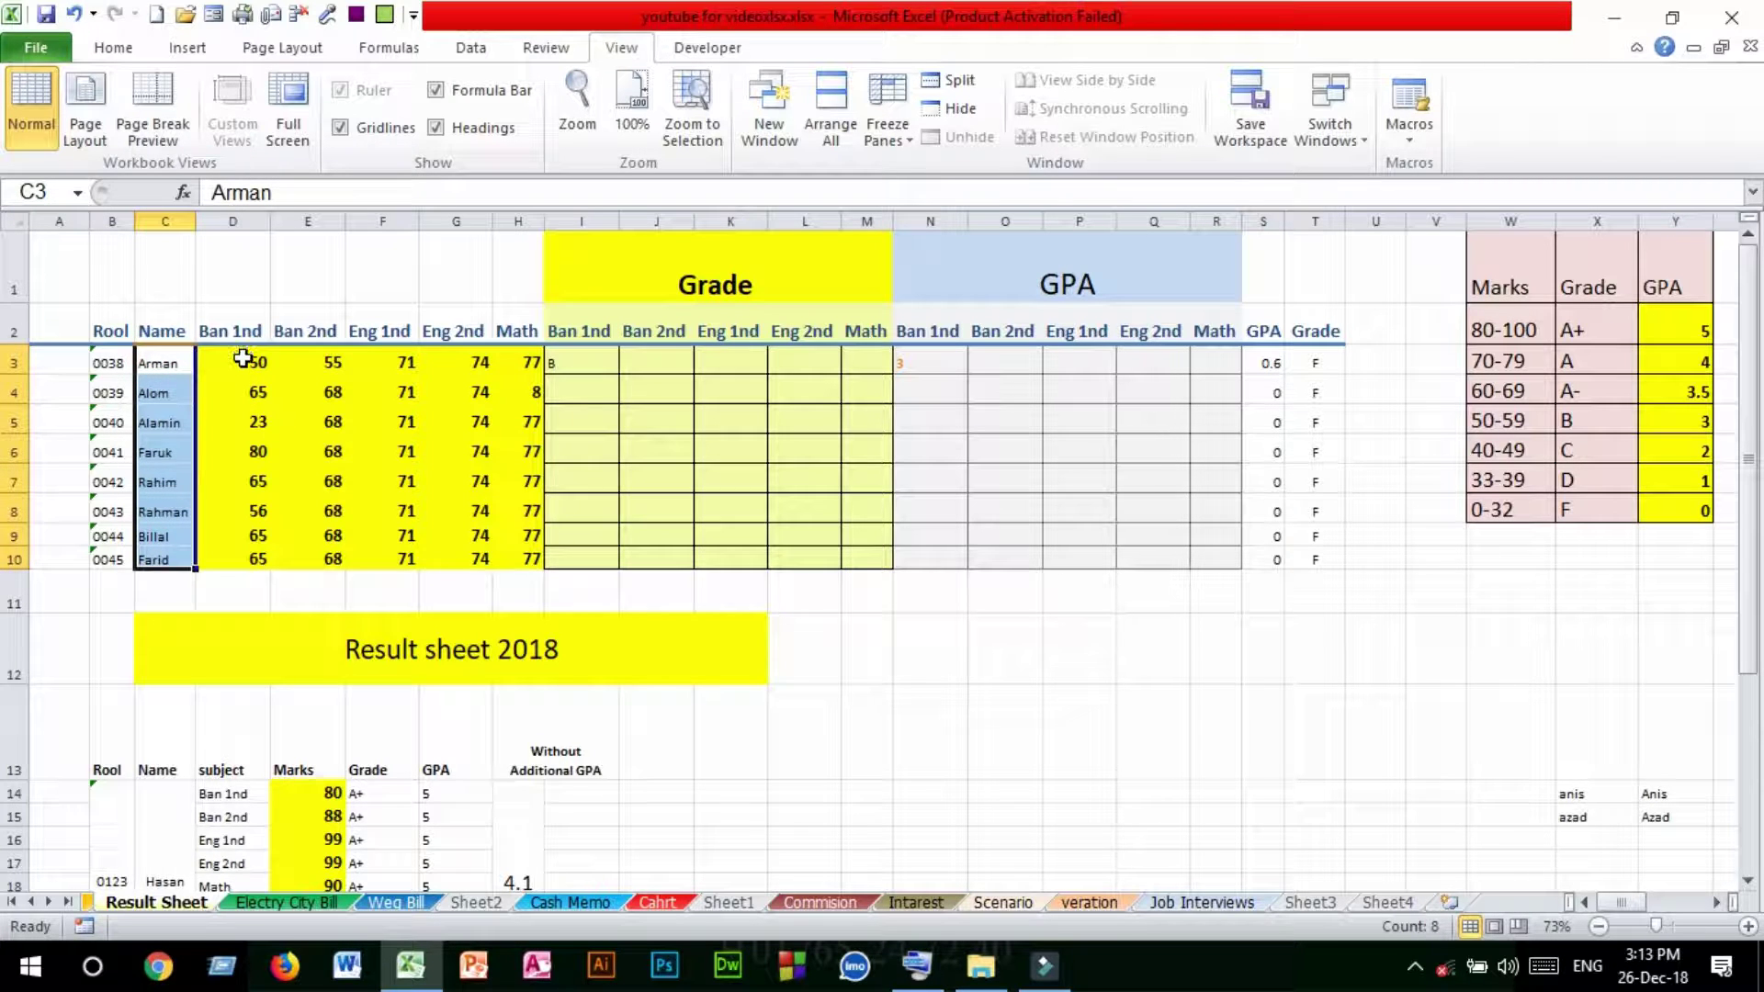
{"action": "left_click_drag", "start_coordinate": [242, 362], "coordinate": [516, 370]}
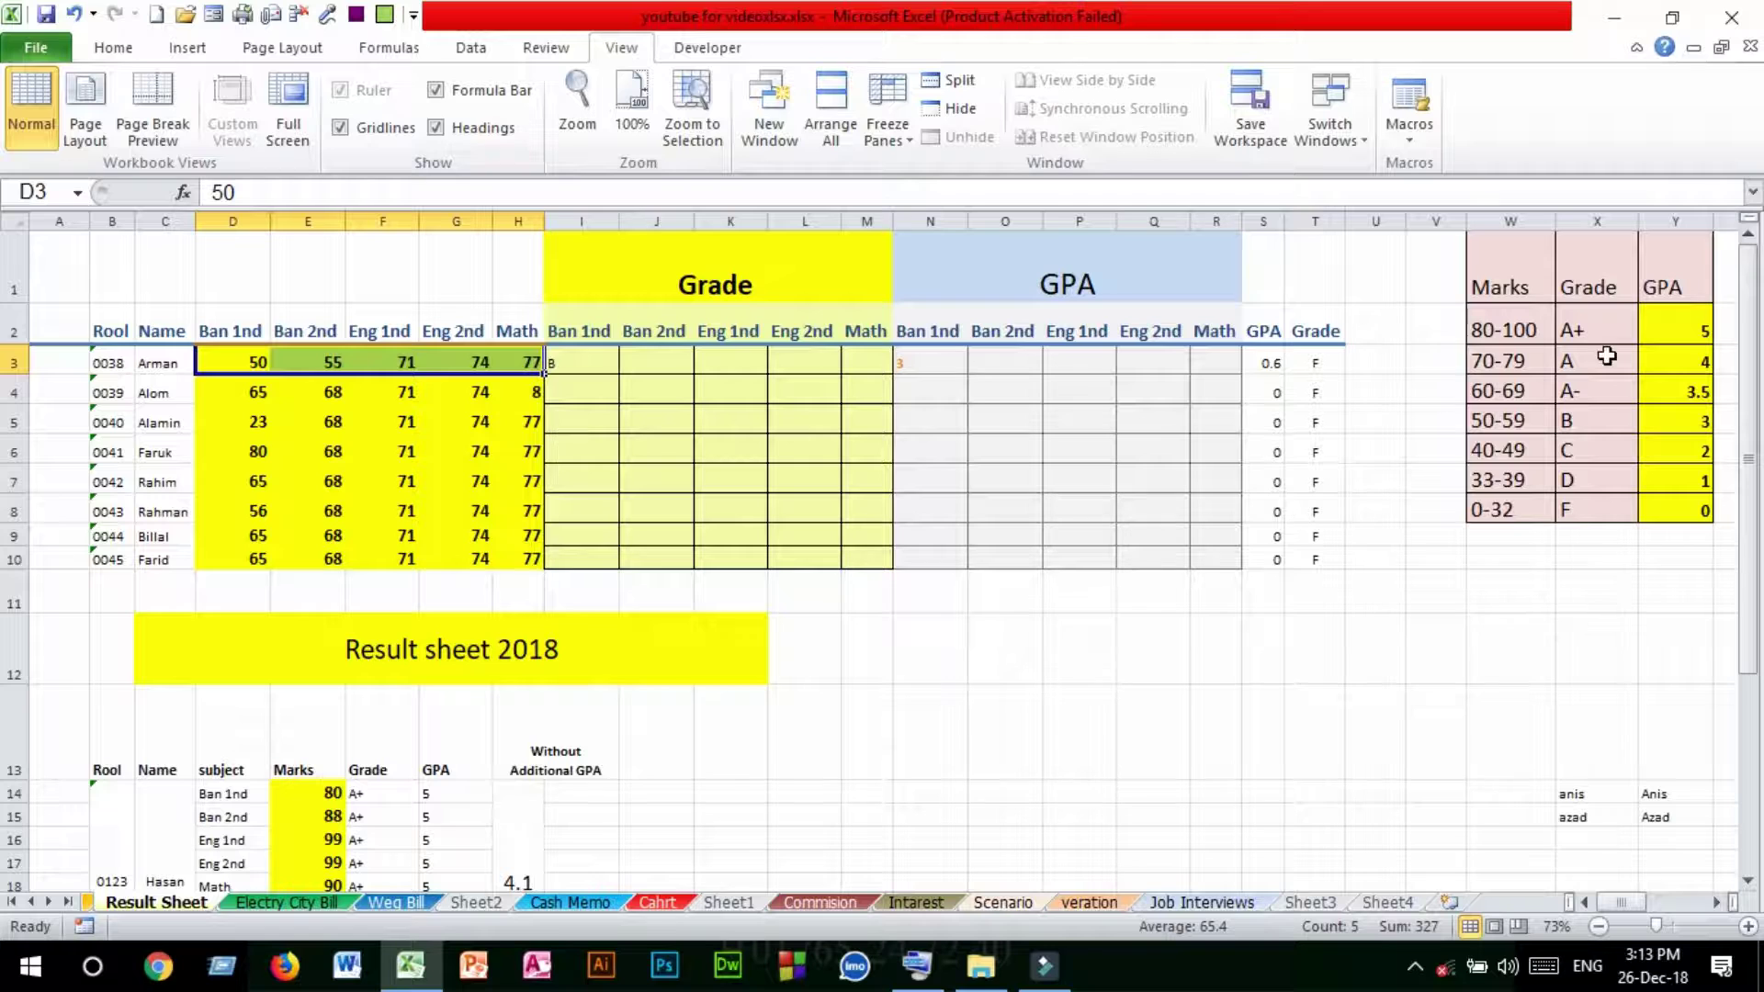
{"action": "left_click", "coordinate": [252, 370]}
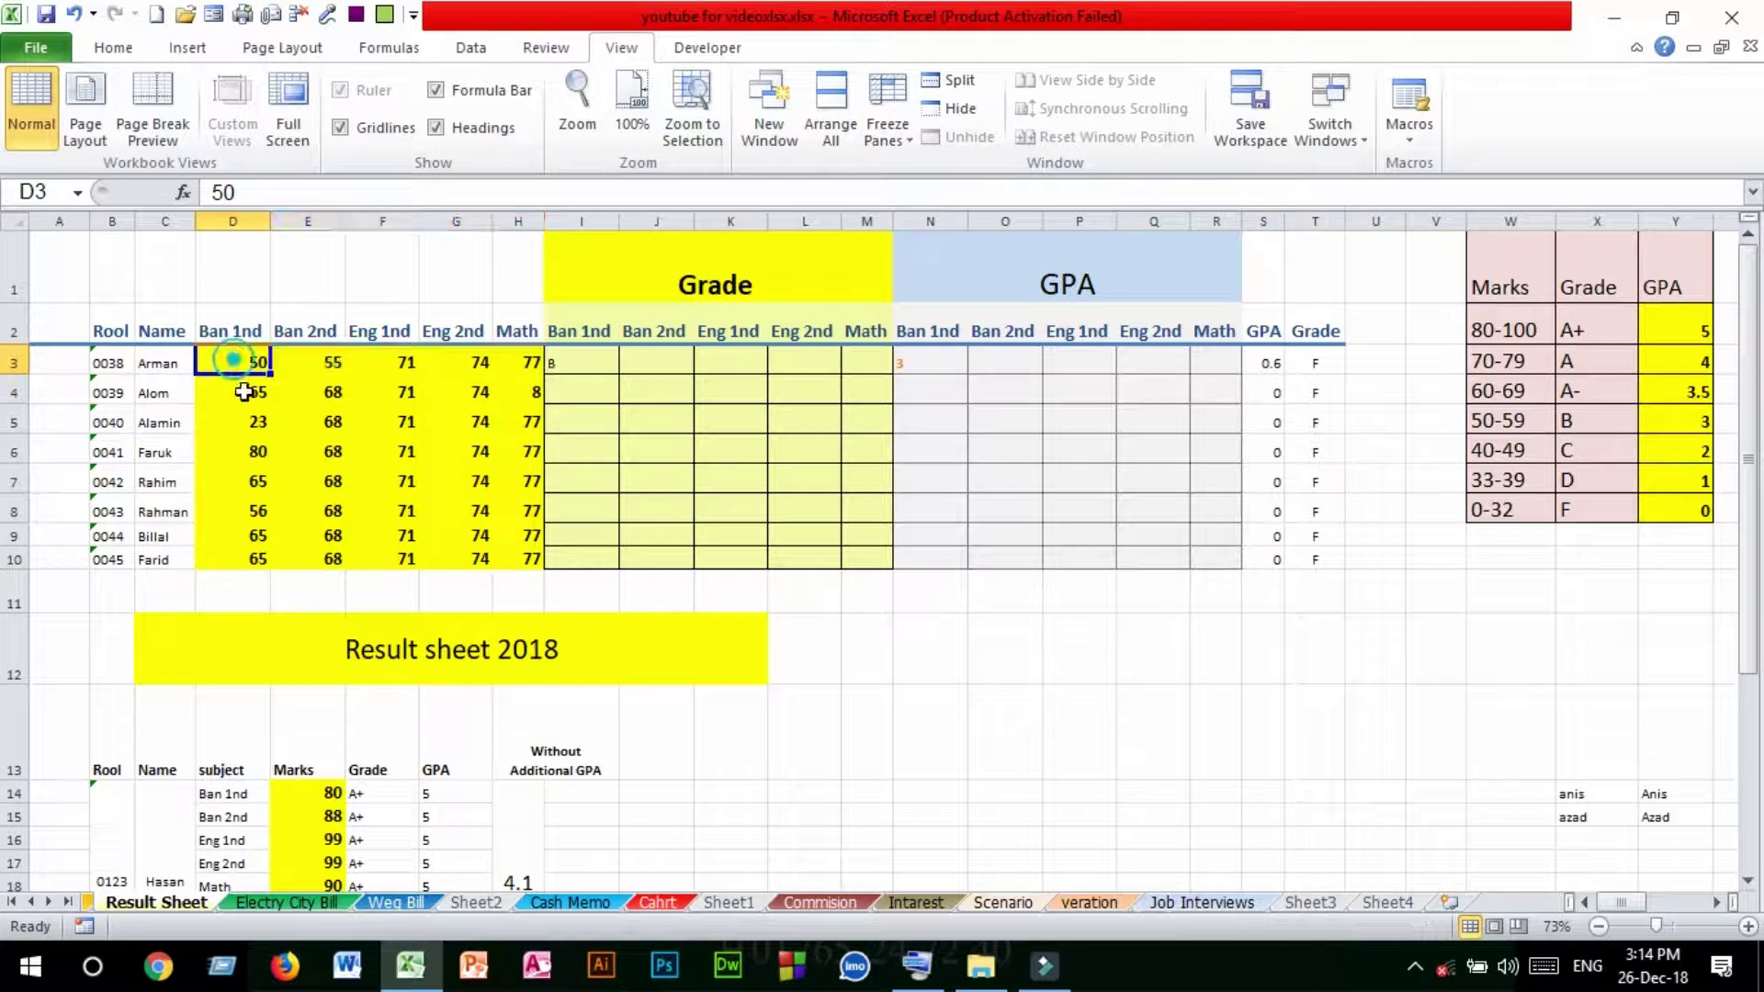
{"action": "left_click", "coordinate": [311, 363]}
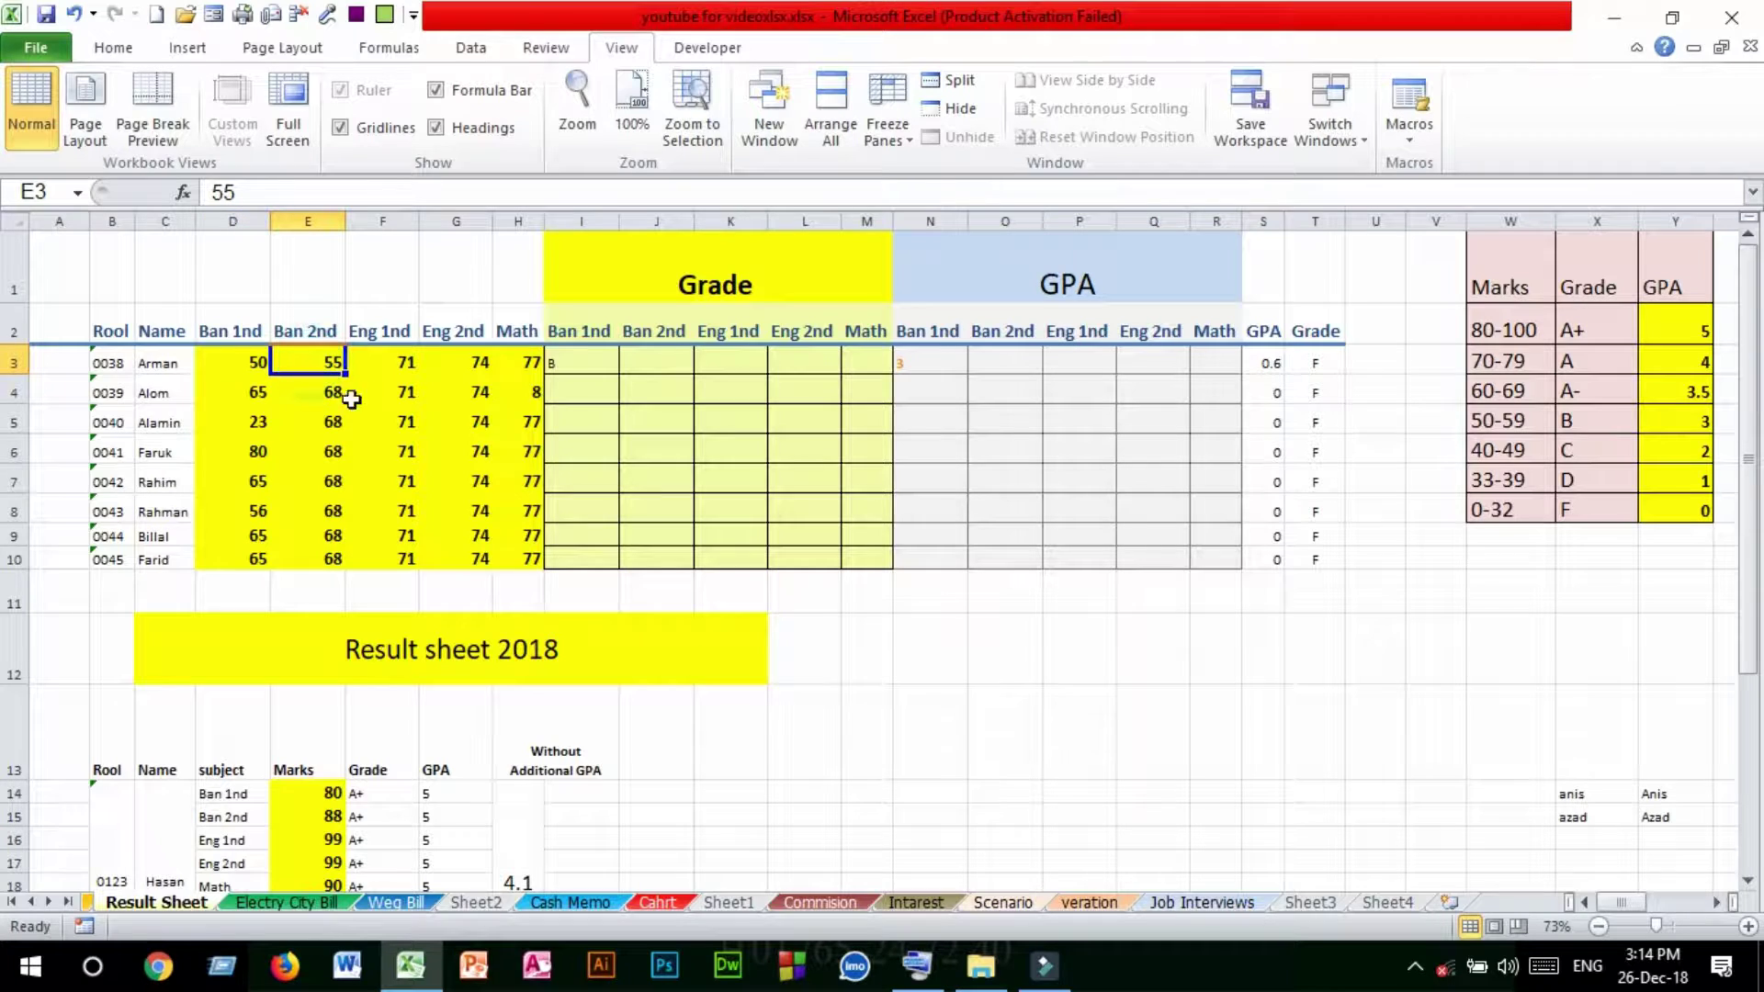
{"action": "left_click", "coordinate": [385, 362]}
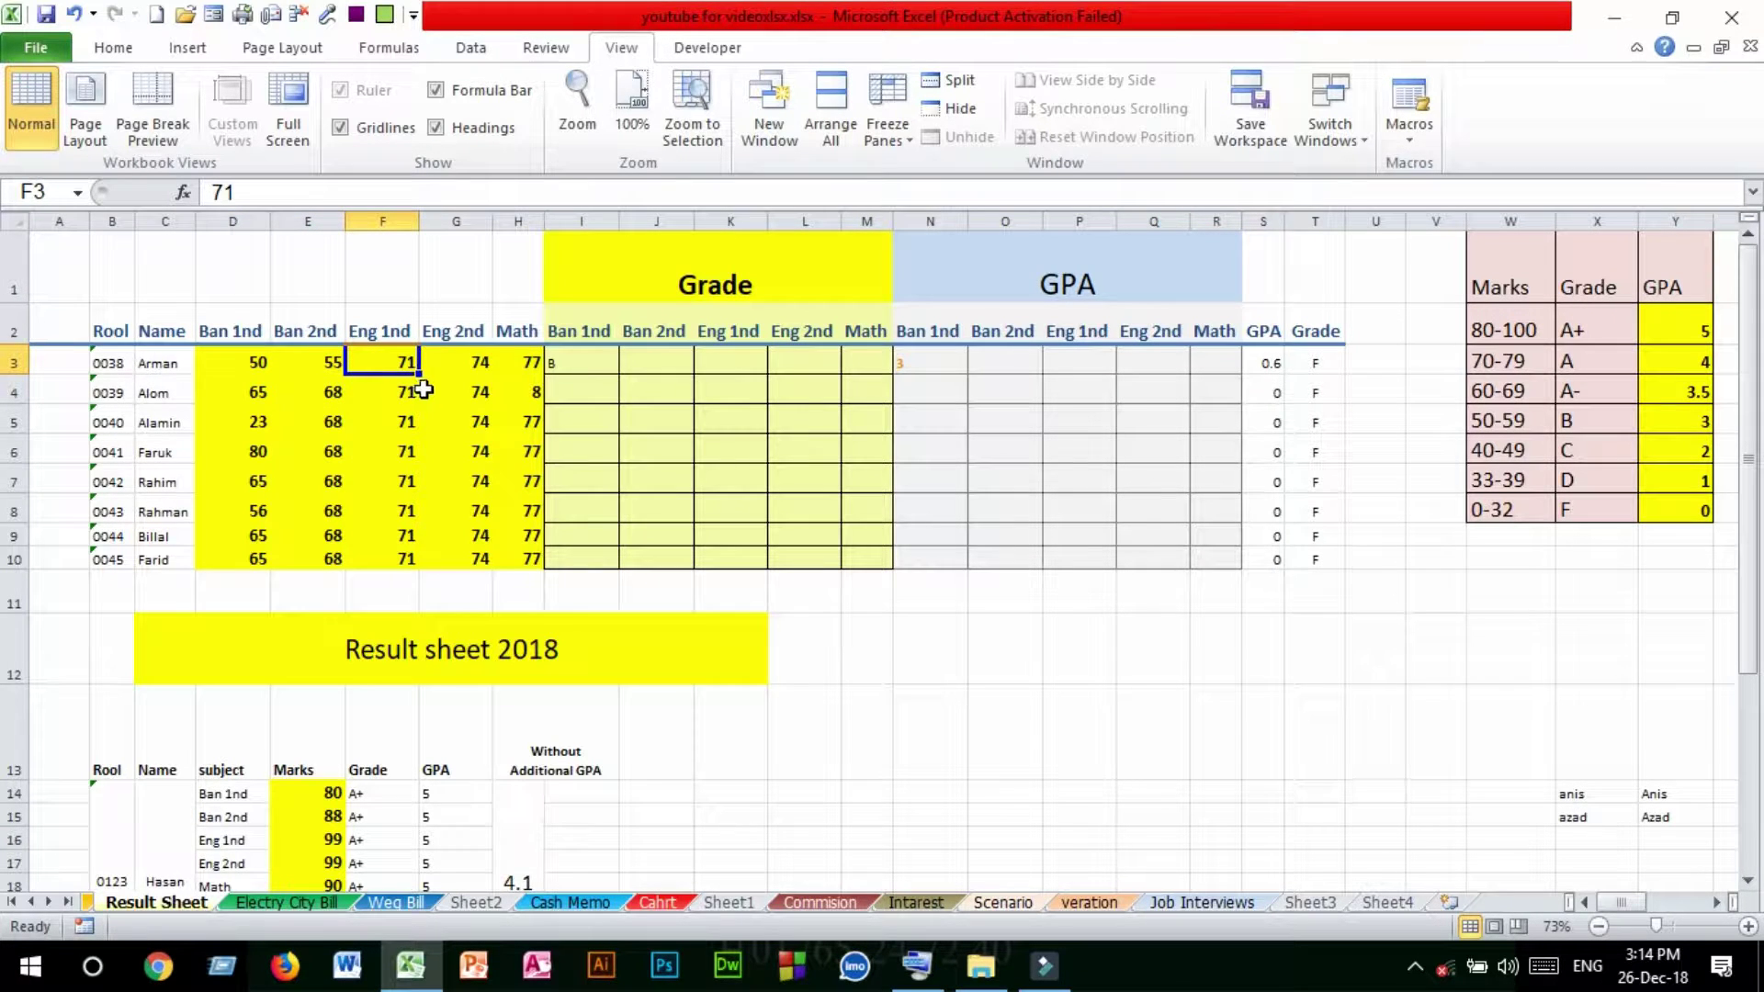
{"action": "left_click", "coordinate": [469, 364]}
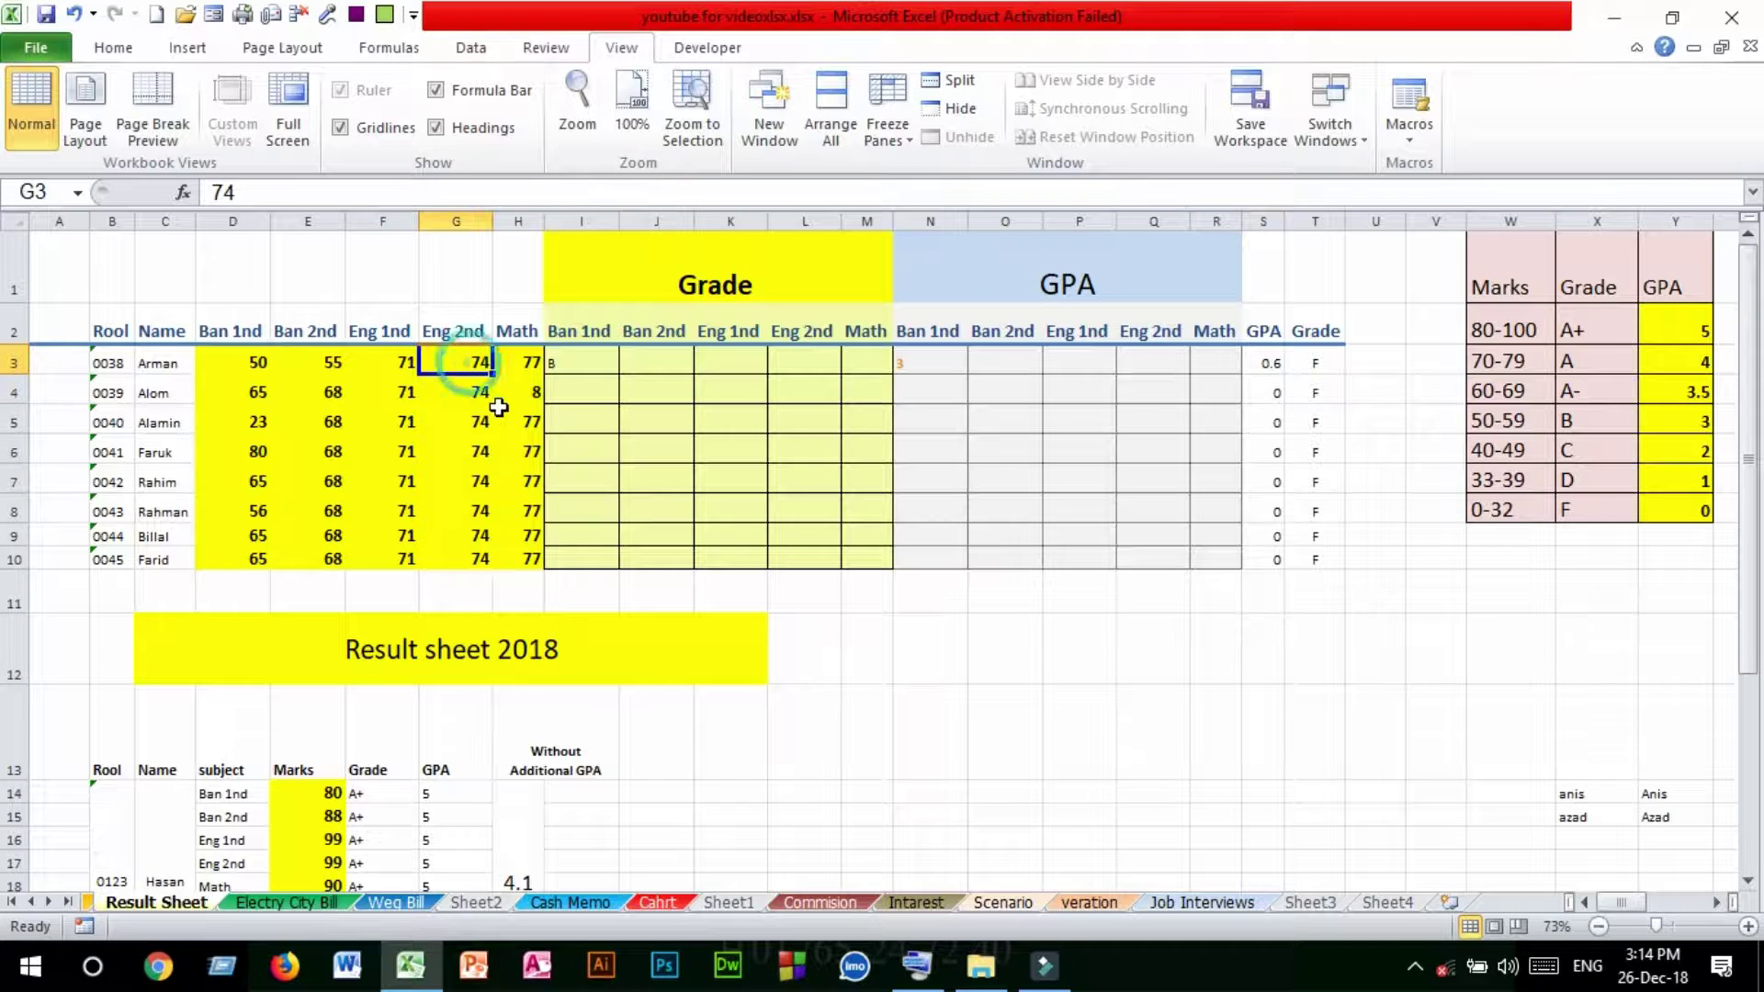
{"action": "left_click", "coordinate": [521, 361]}
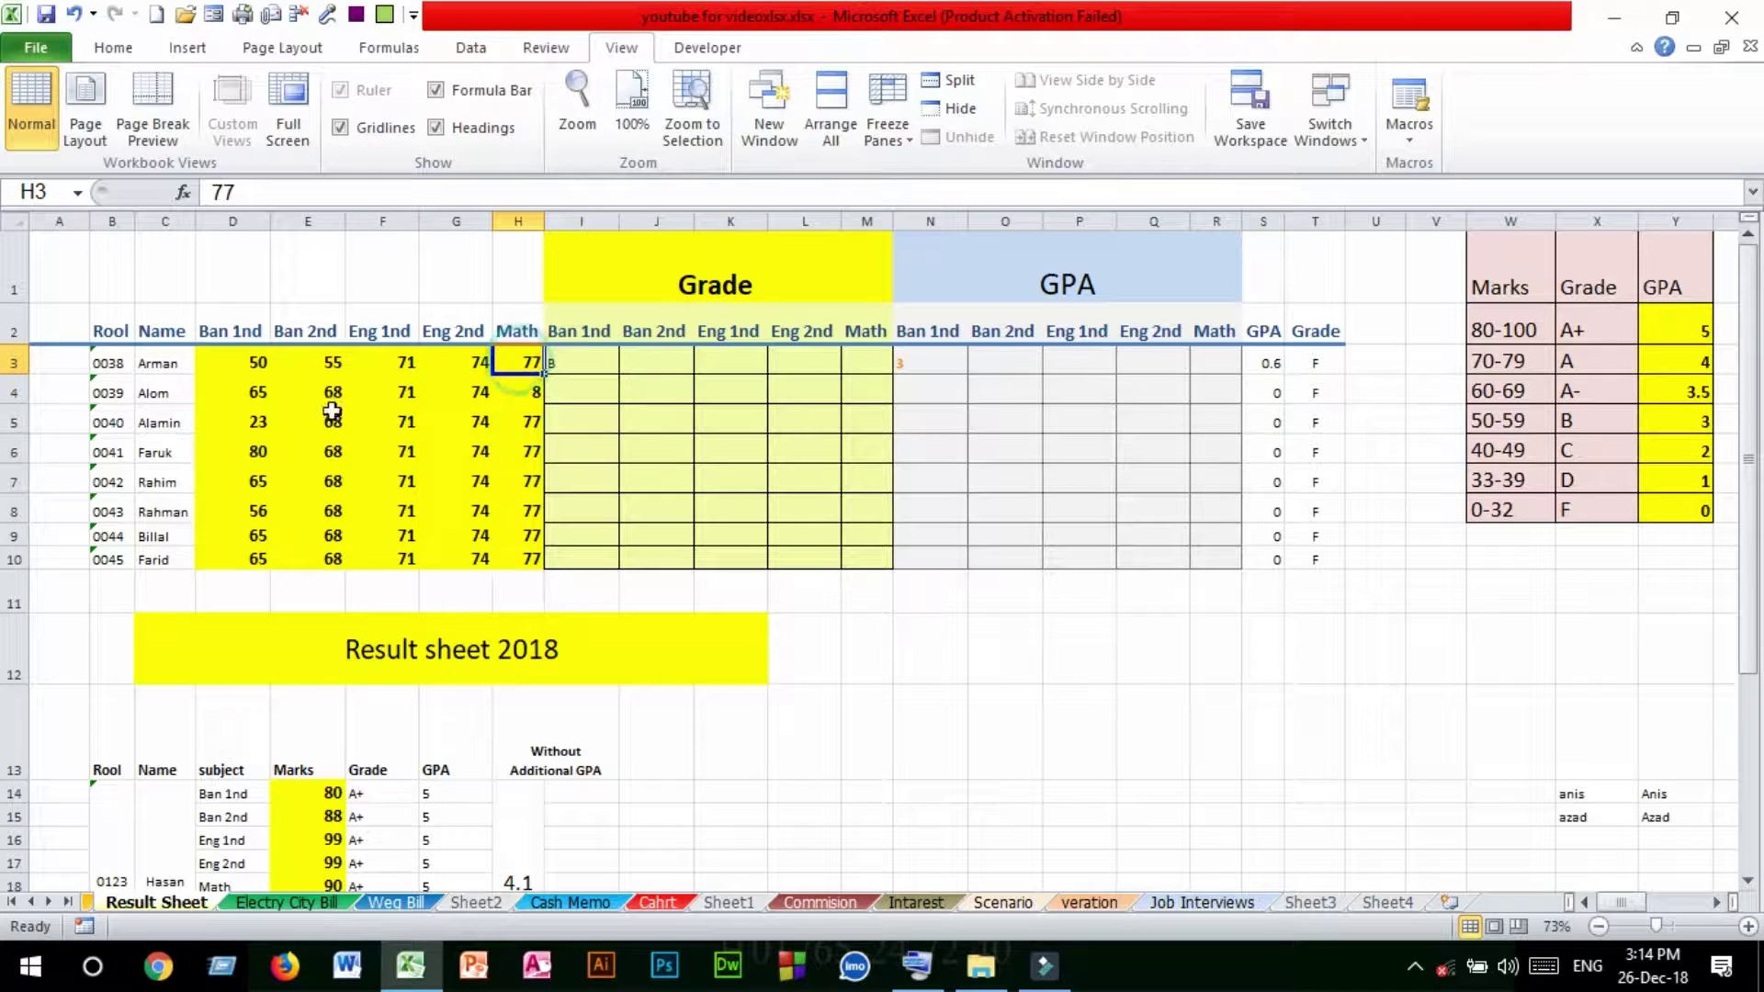
{"action": "left_click", "coordinate": [256, 364]}
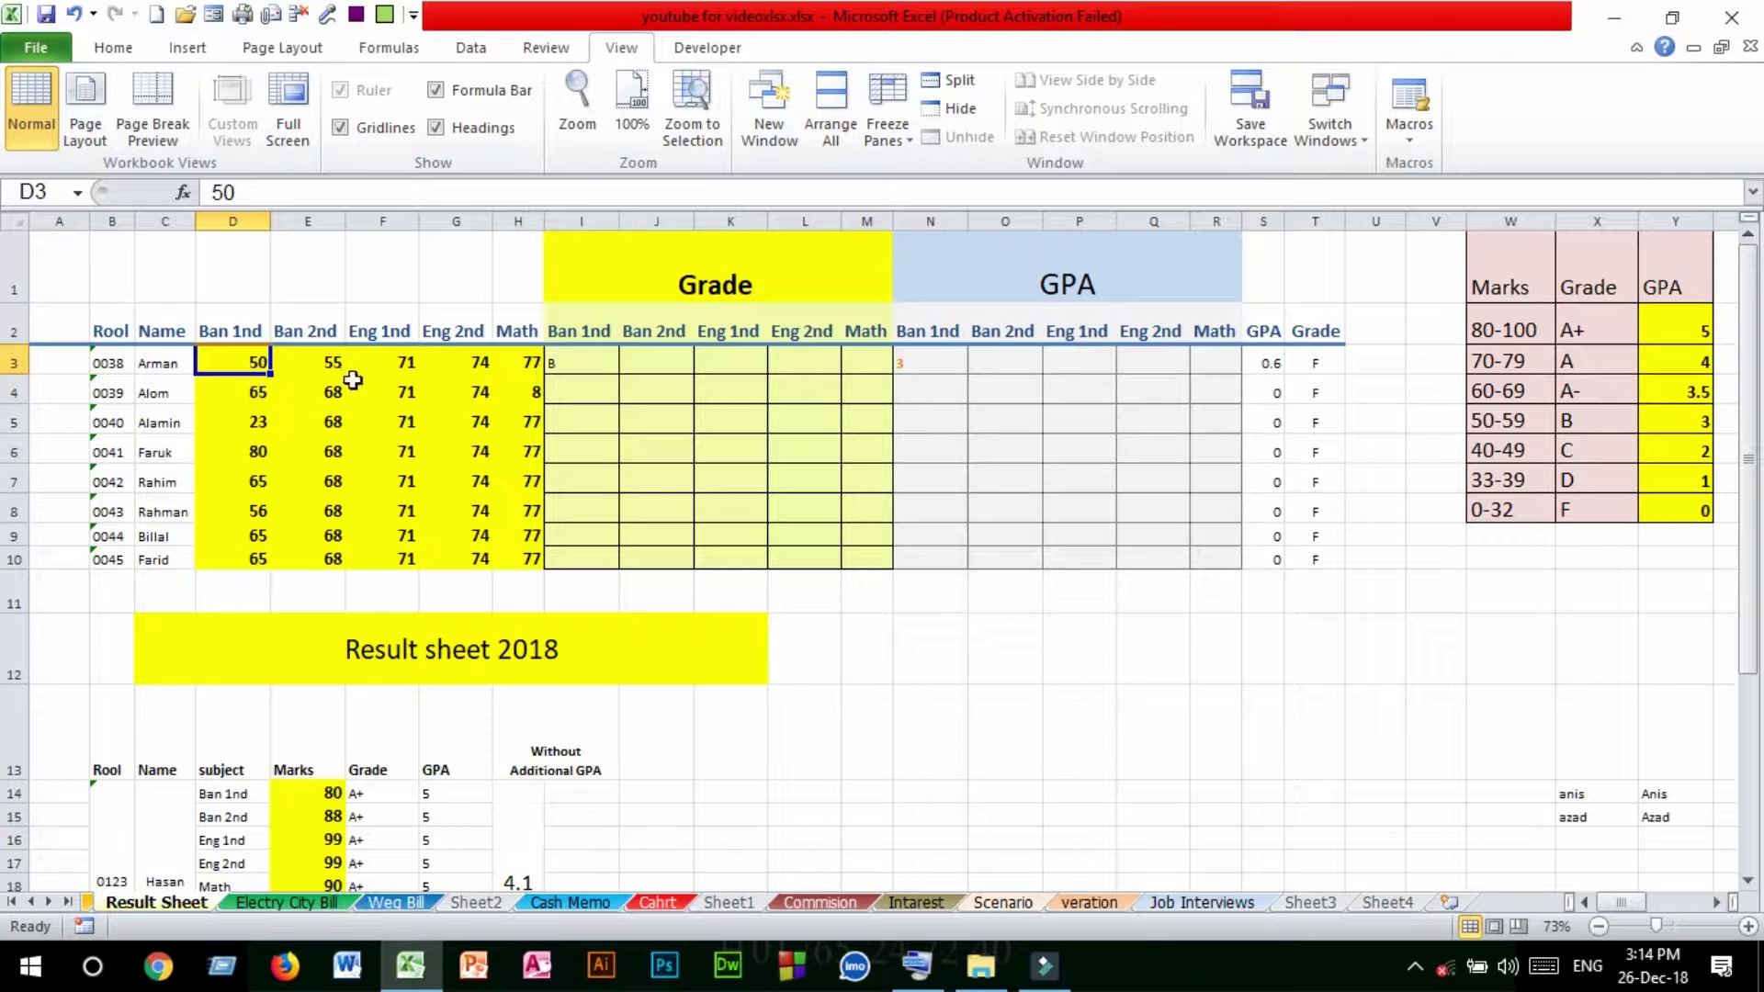
{"action": "left_click", "coordinate": [251, 393]}
{"action": "key", "text": "Down"}
{"action": "key", "text": "Down"}
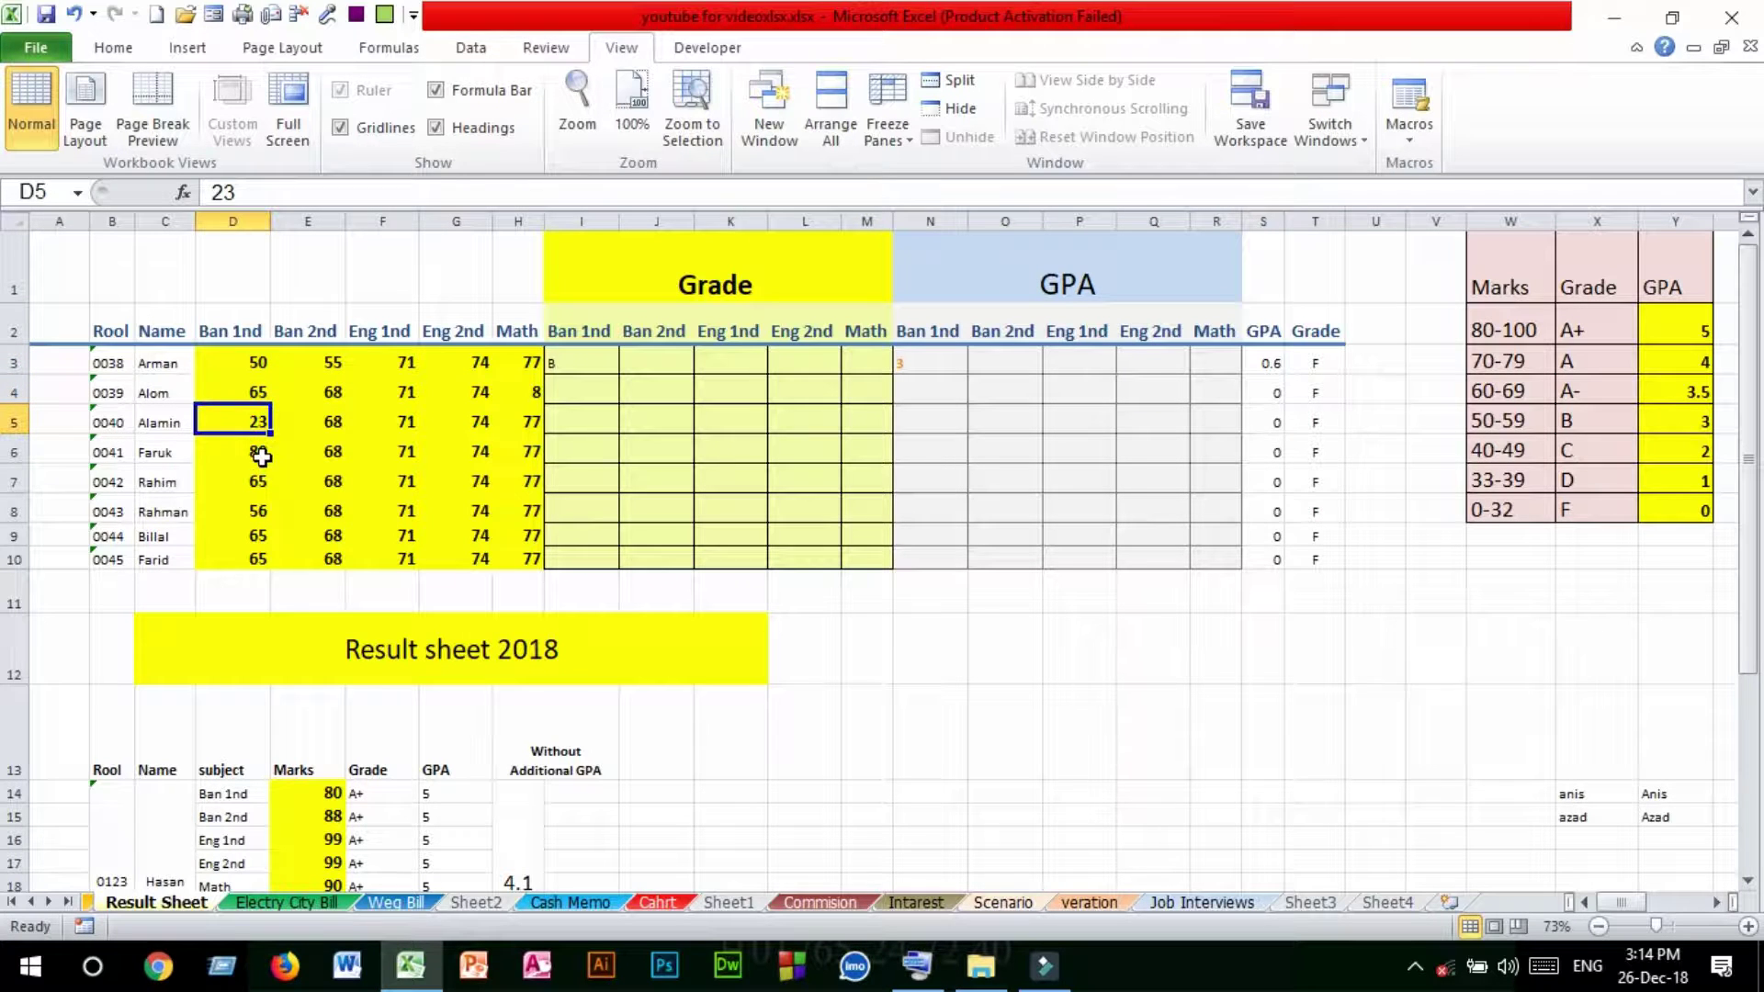
{"action": "left_click_drag", "start_coordinate": [261, 350], "coordinate": [252, 555]}
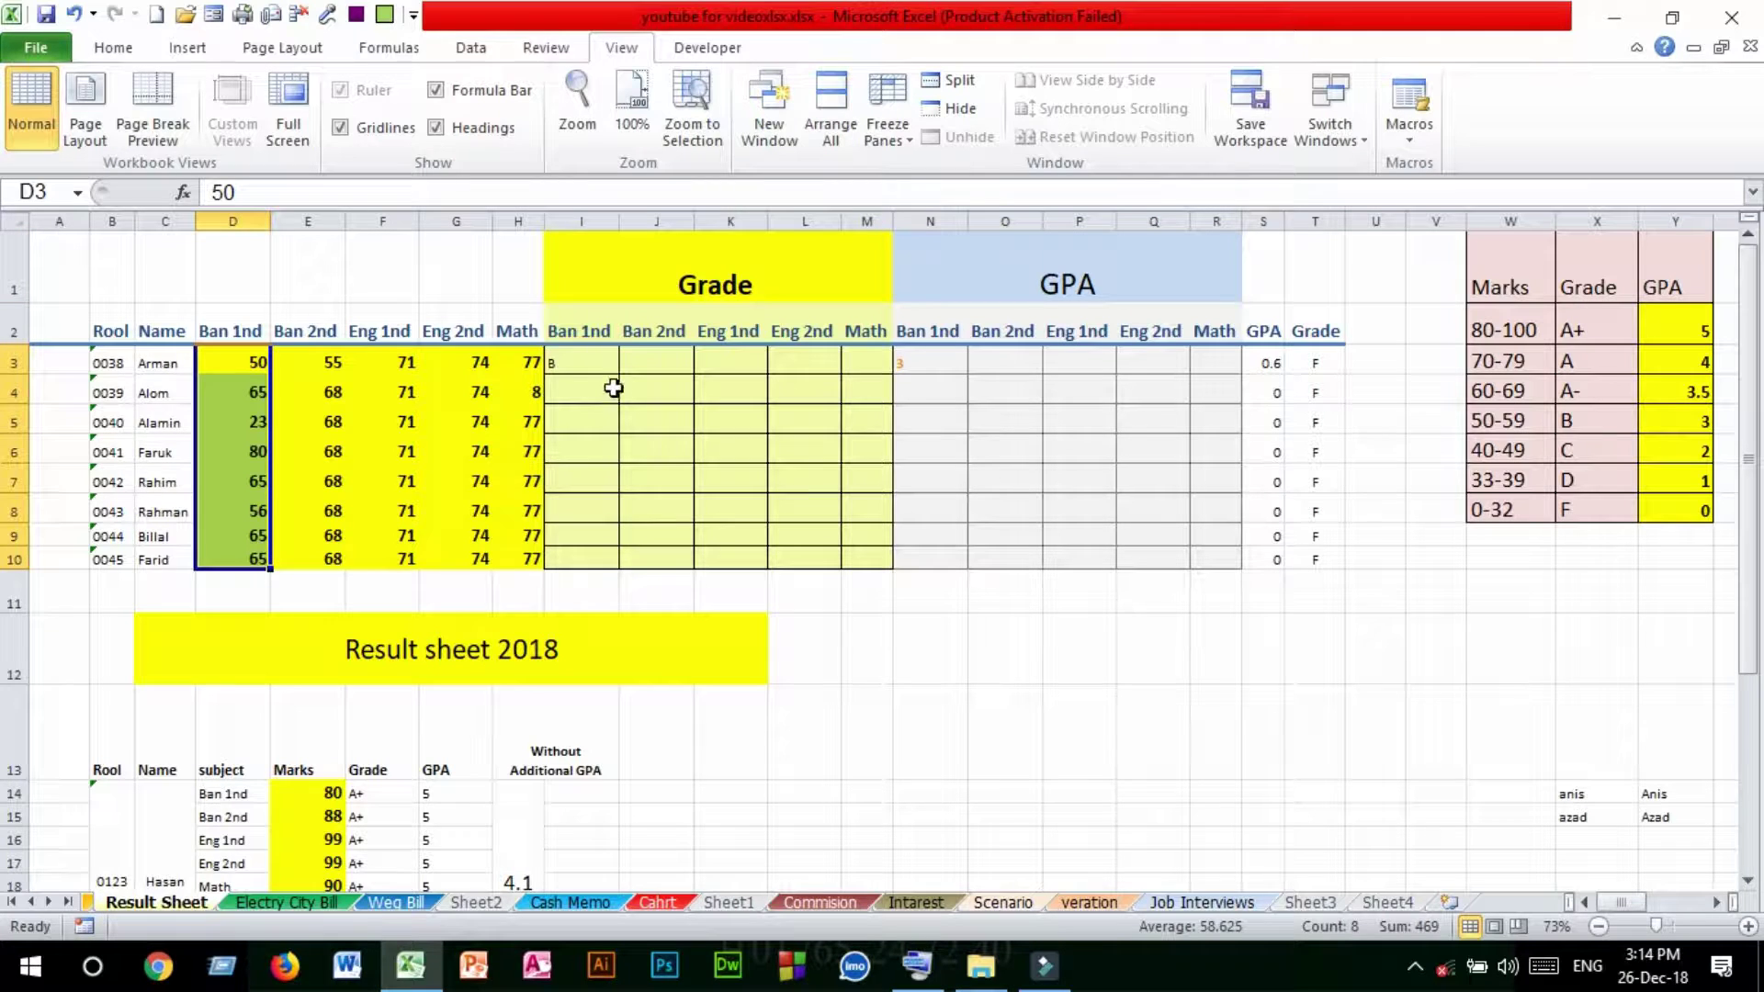
Step: Cut the grade formula in I3 back to its first condition, leaving =IF(D3>=80,"A+",
{"action": "left_click", "coordinate": [598, 360]}
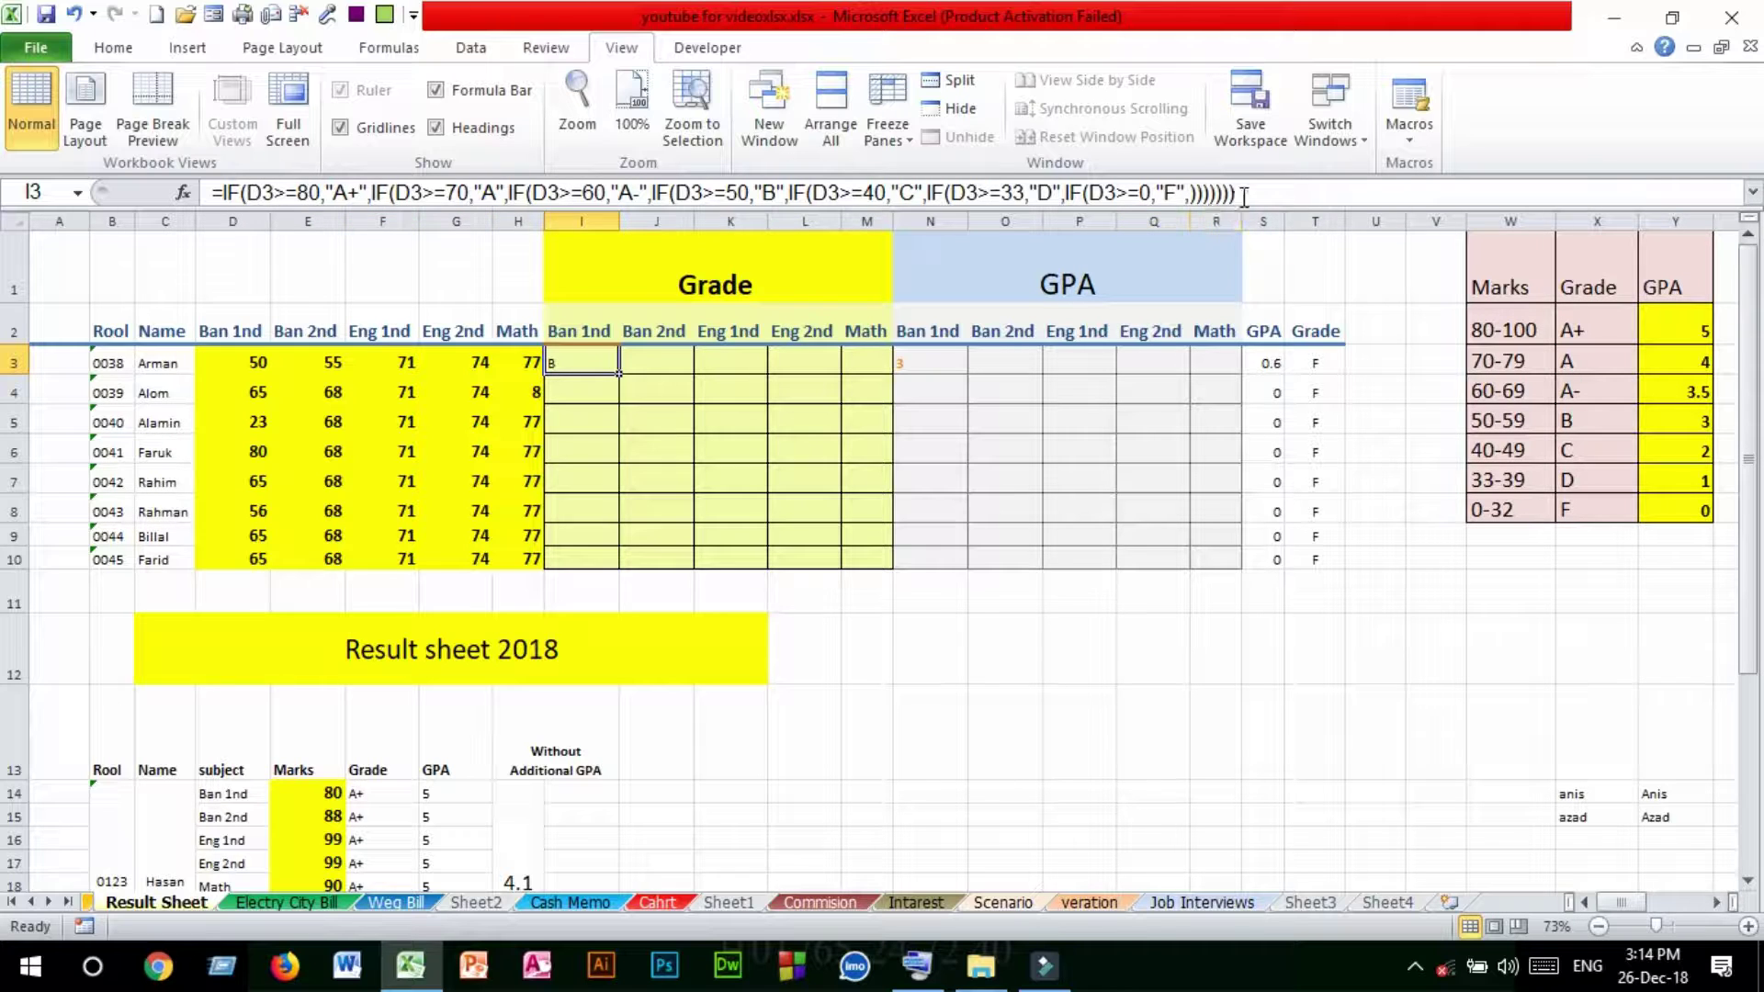
{"action": "left_click_drag", "start_coordinate": [1257, 187], "coordinate": [374, 200]}
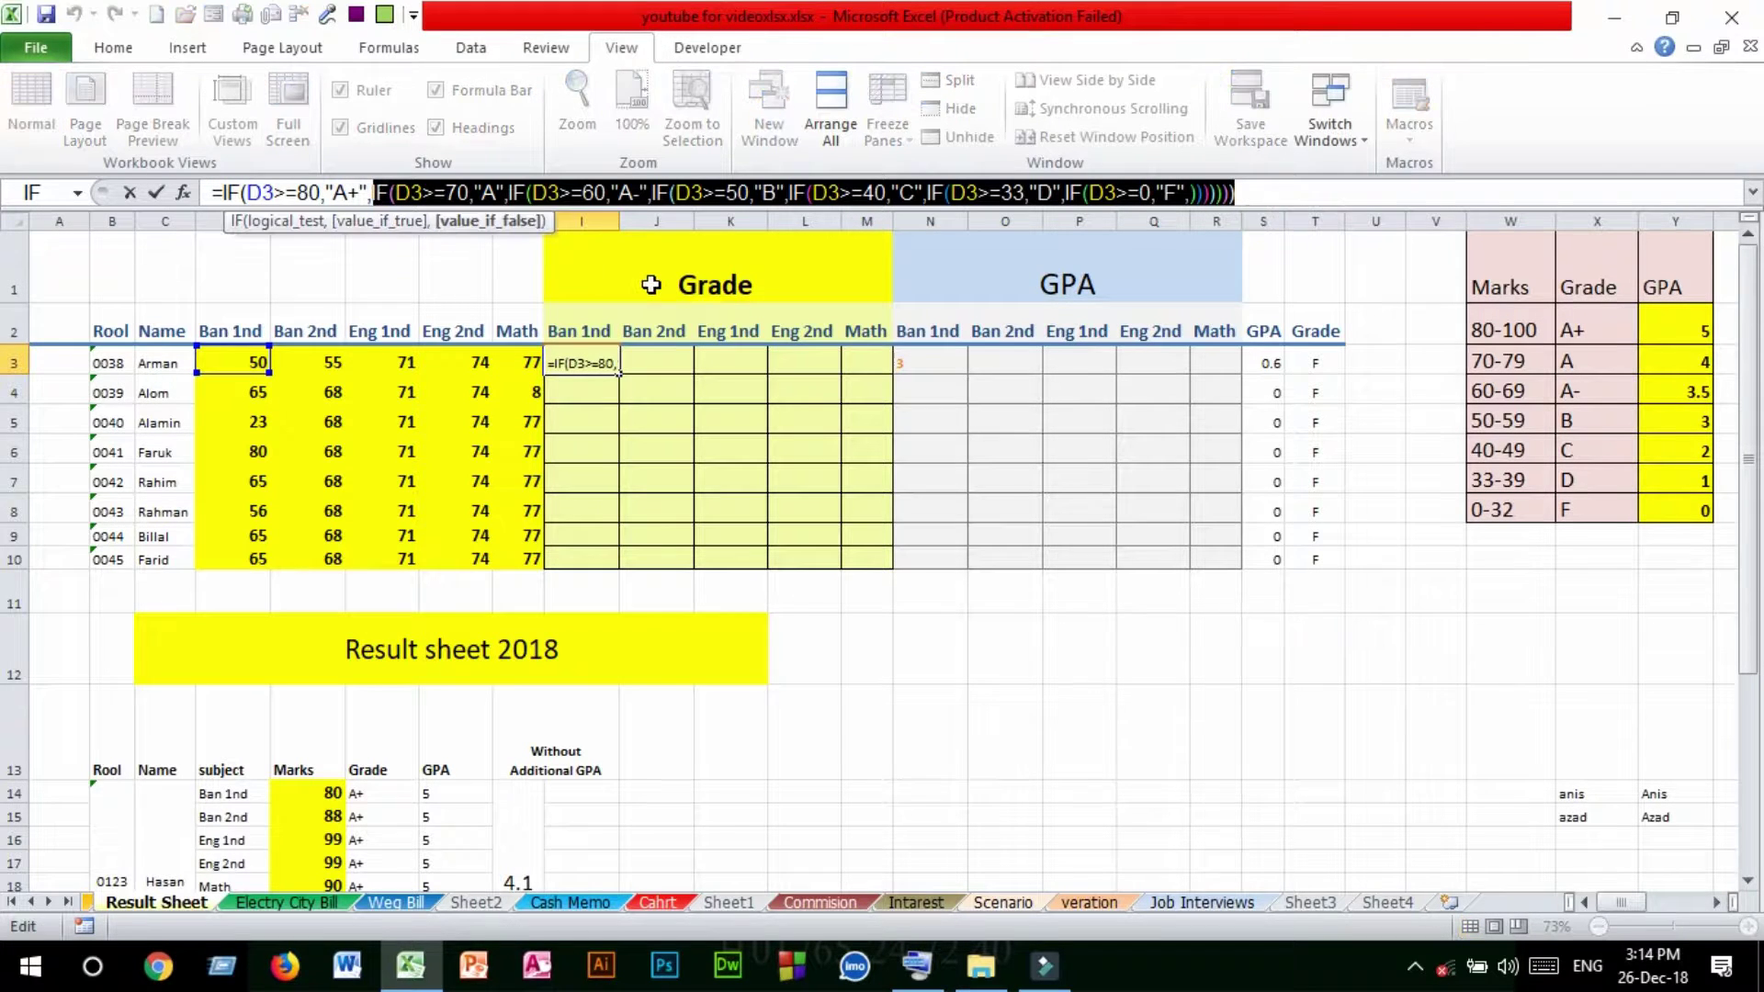
{"action": "key", "text": "Delete"}
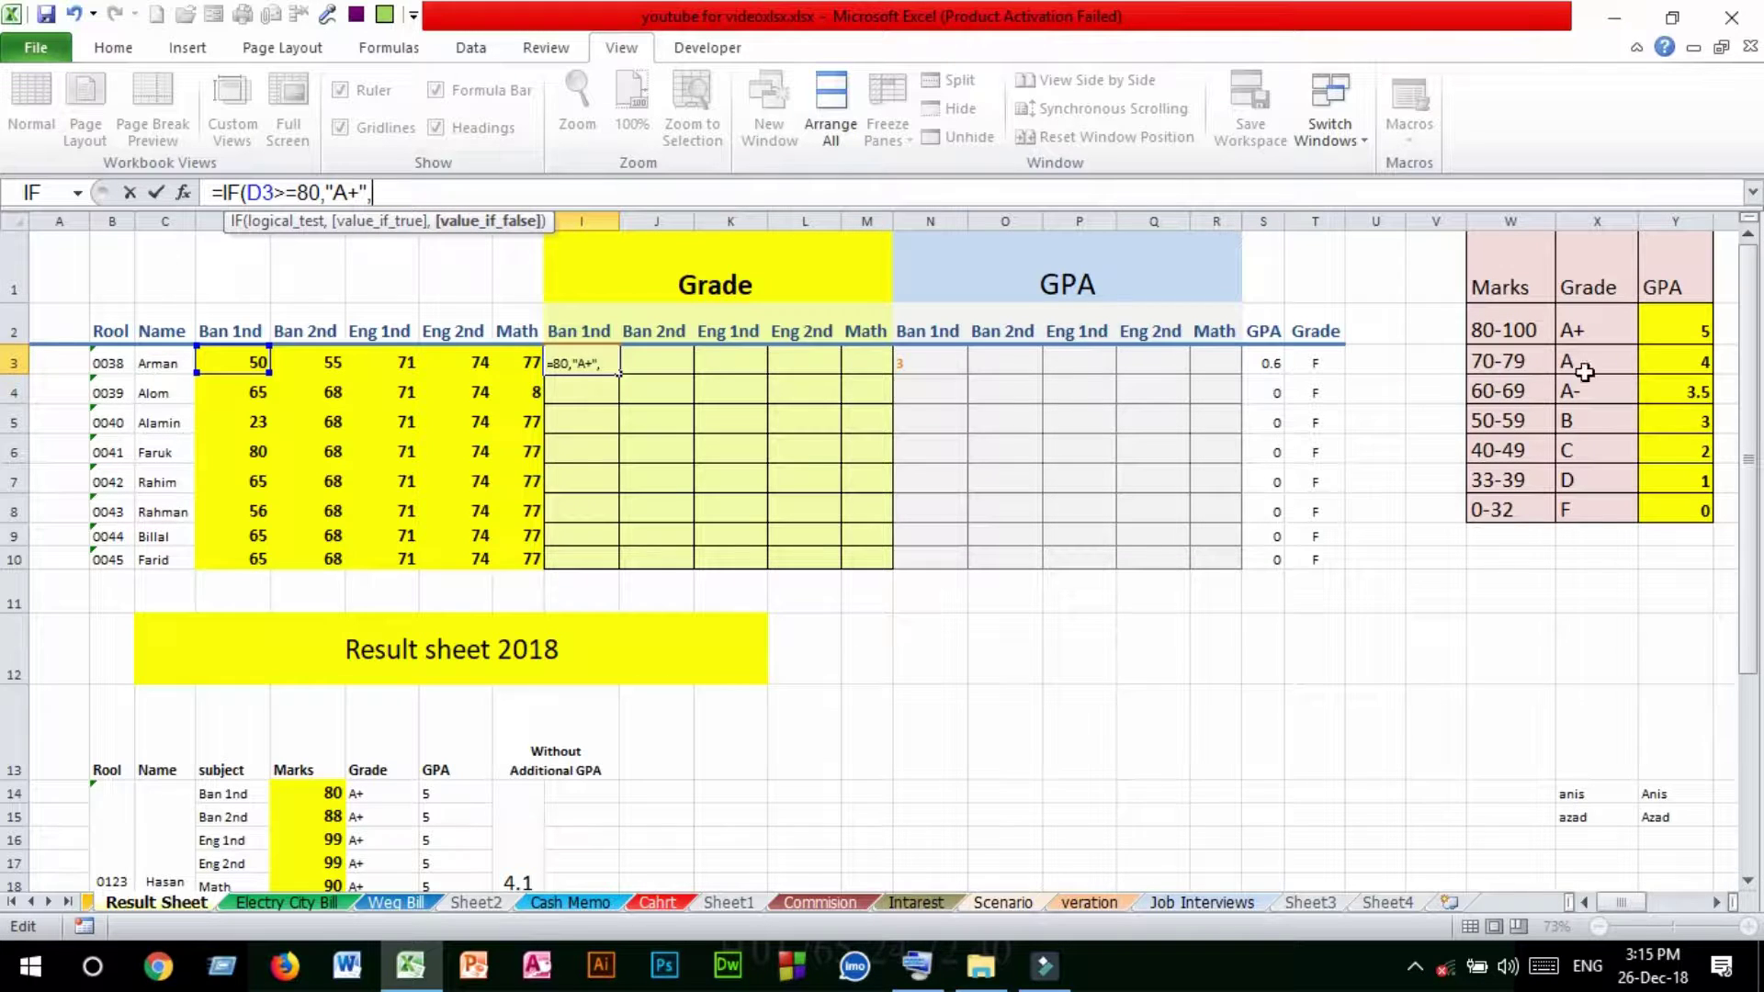
Step: Copy IF(D3>=80,"A+", within the I3 formula and paste it at the end as a second nested condition
{"action": "left_click_drag", "start_coordinate": [373, 192], "coordinate": [233, 180]}
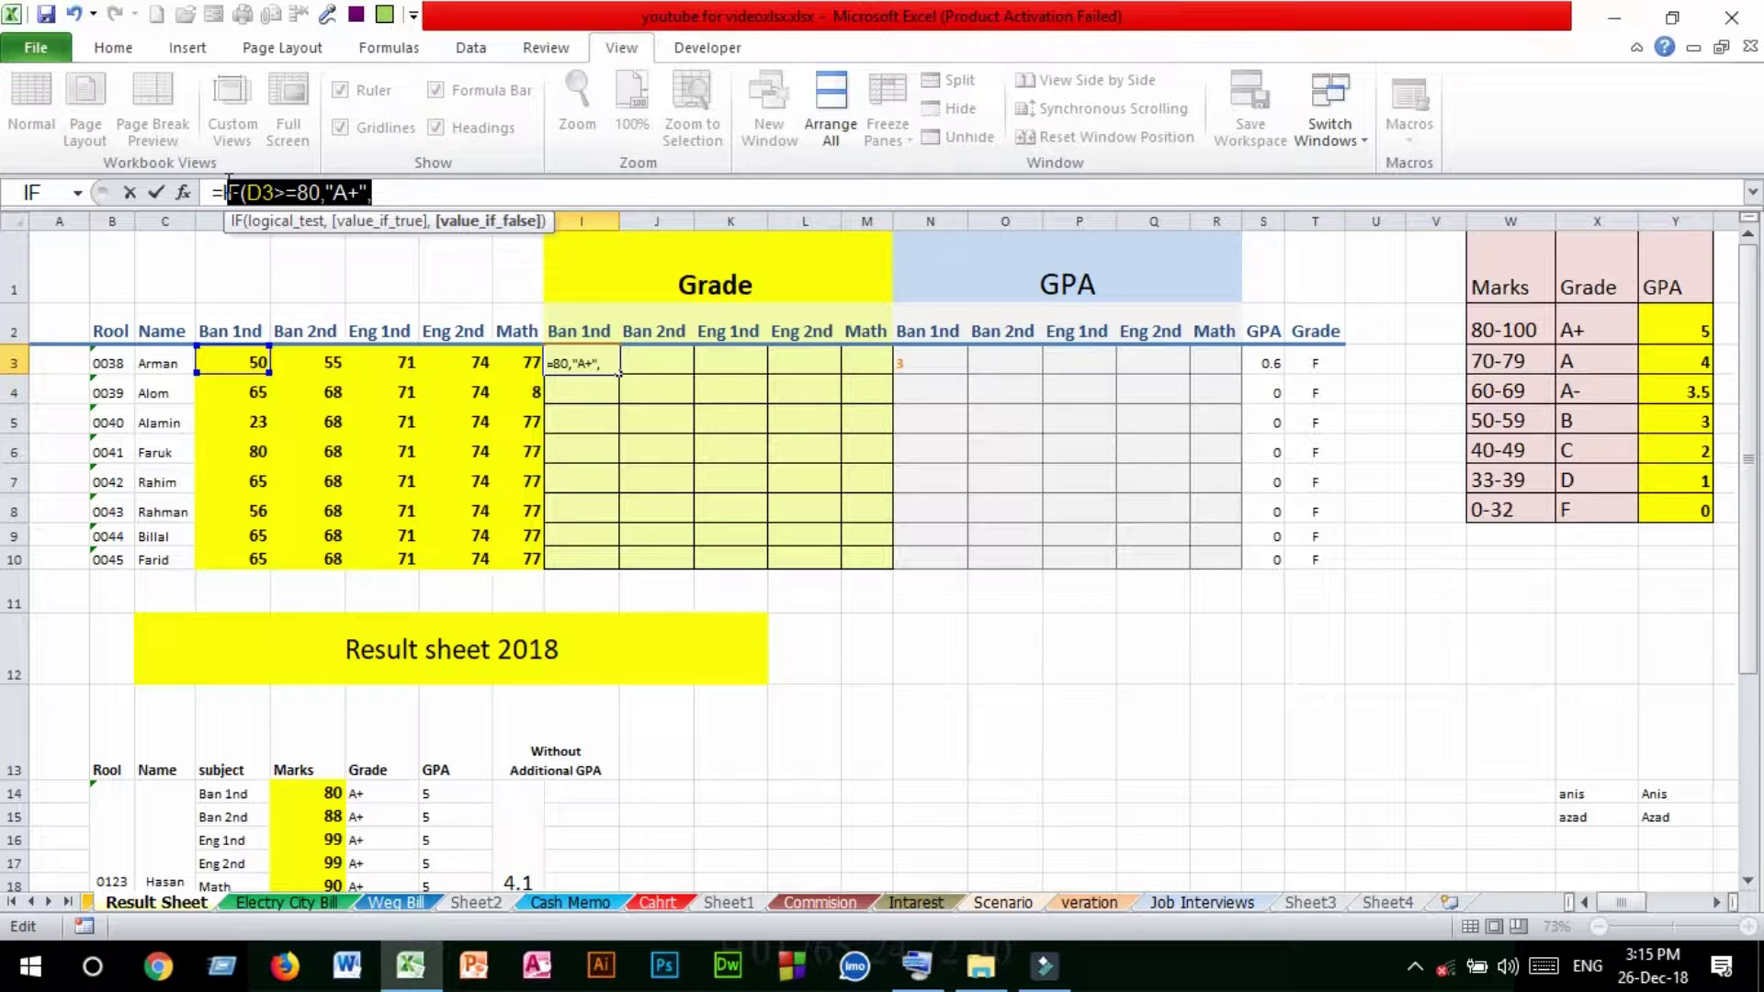
{"action": "right_click", "coordinate": [227, 188]}
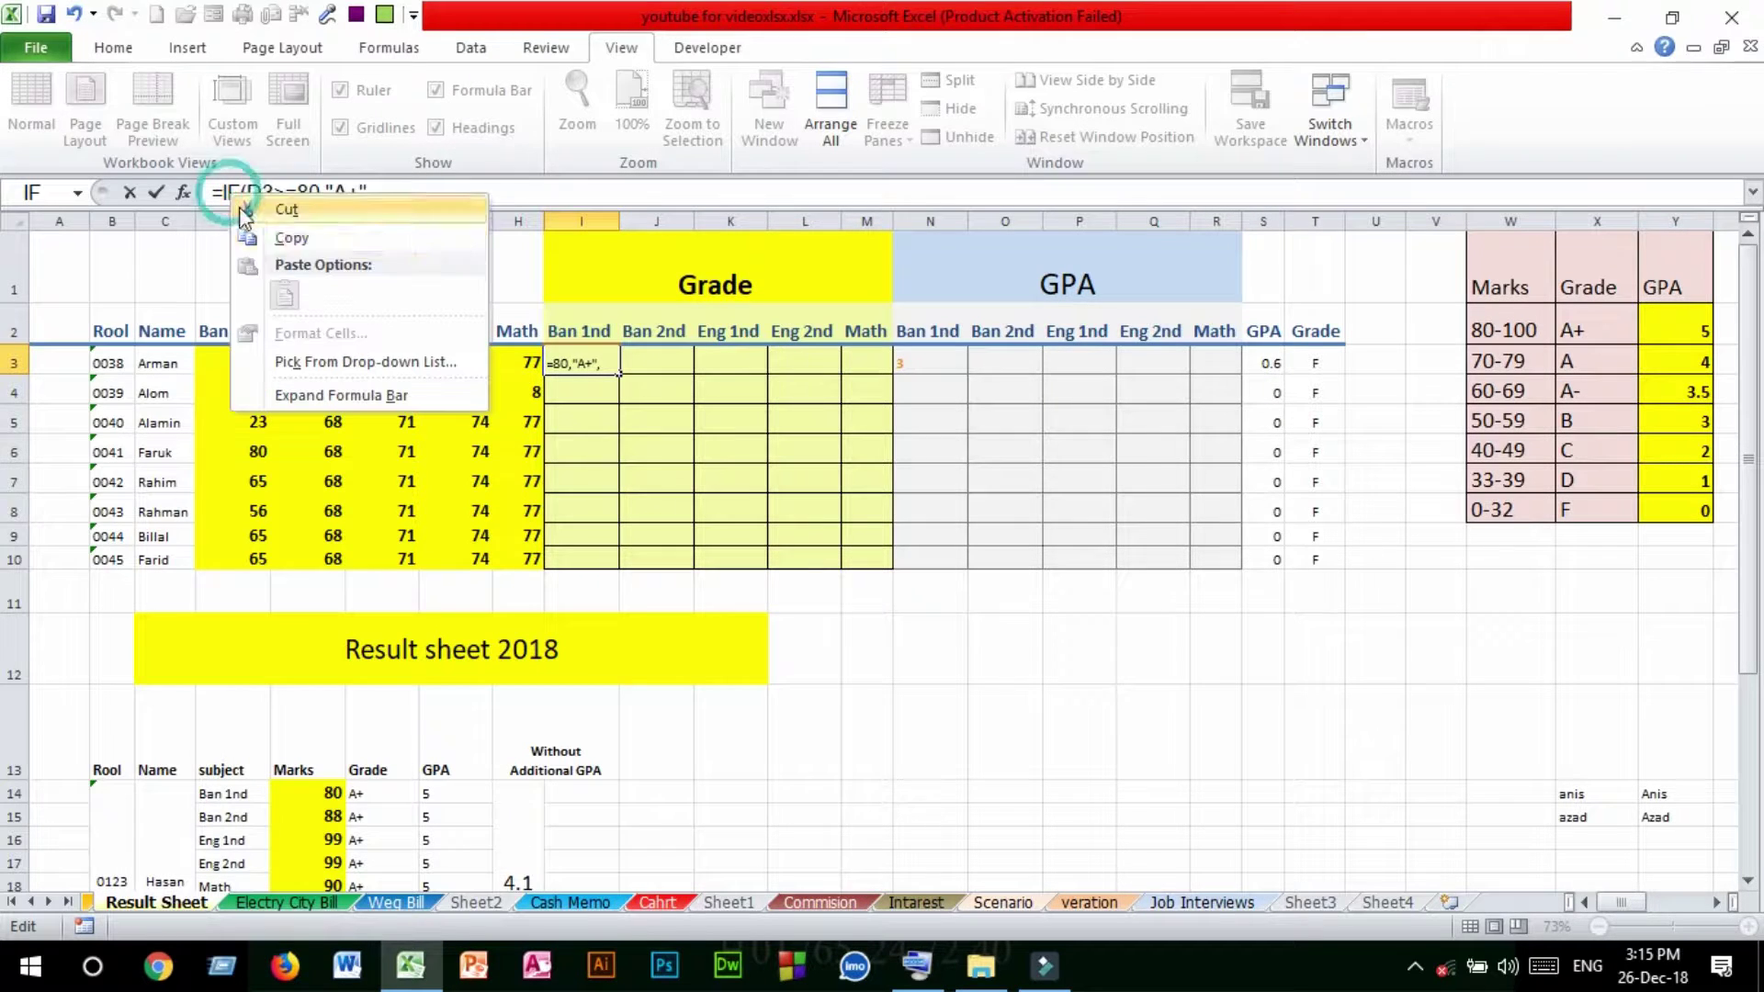
{"action": "left_click", "coordinate": [299, 241]}
{"action": "left_click", "coordinate": [384, 195]}
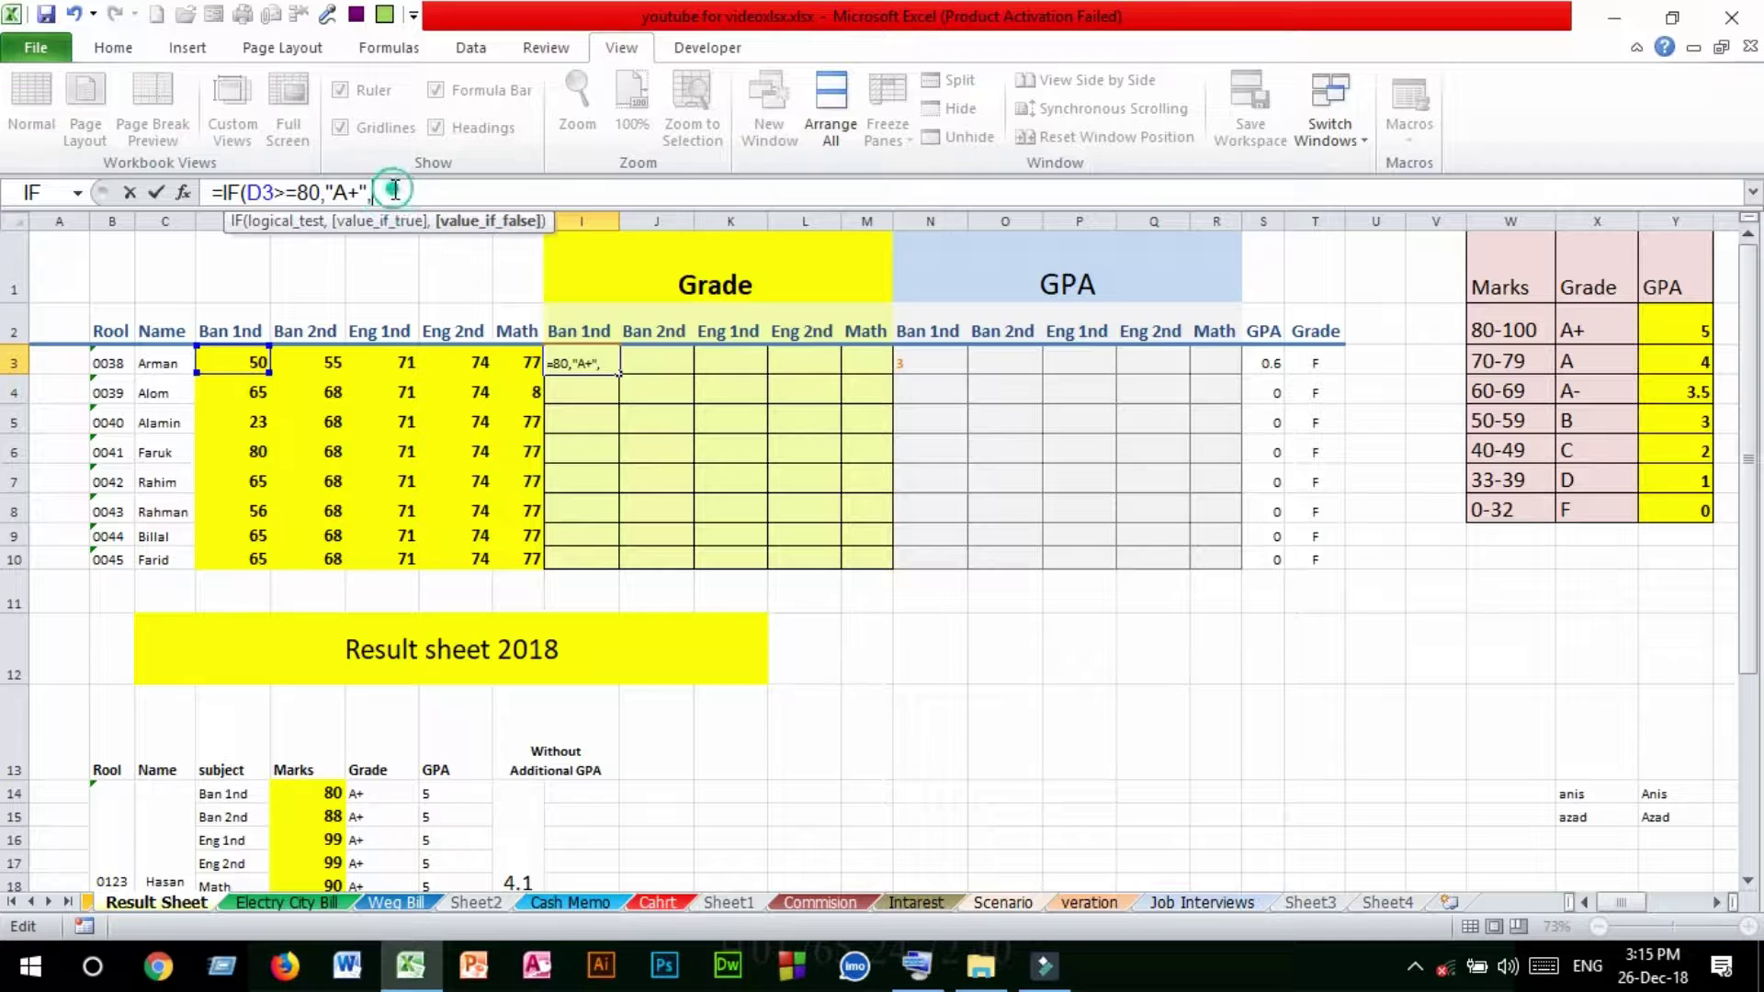
{"action": "left_click", "coordinate": [113, 49]}
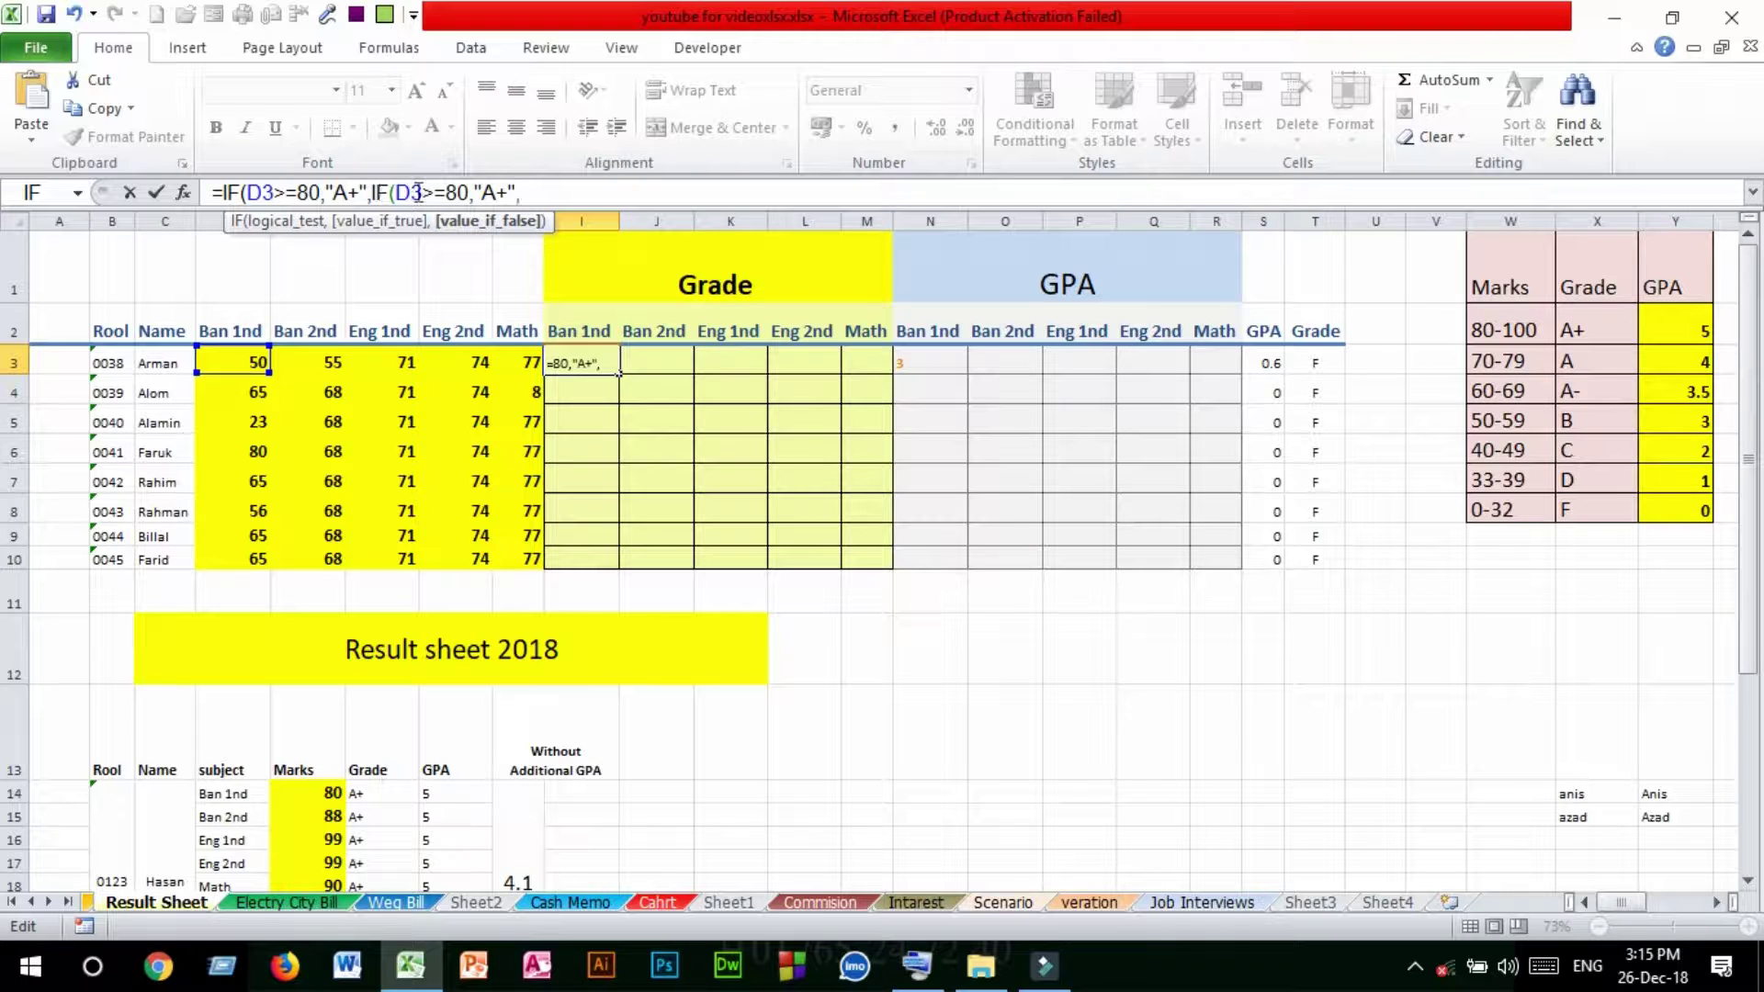
Step: Change the second nested condition in the I3 formula to D3>=70 with the grade "A"
{"action": "left_click_drag", "start_coordinate": [444, 193], "coordinate": [457, 192]}
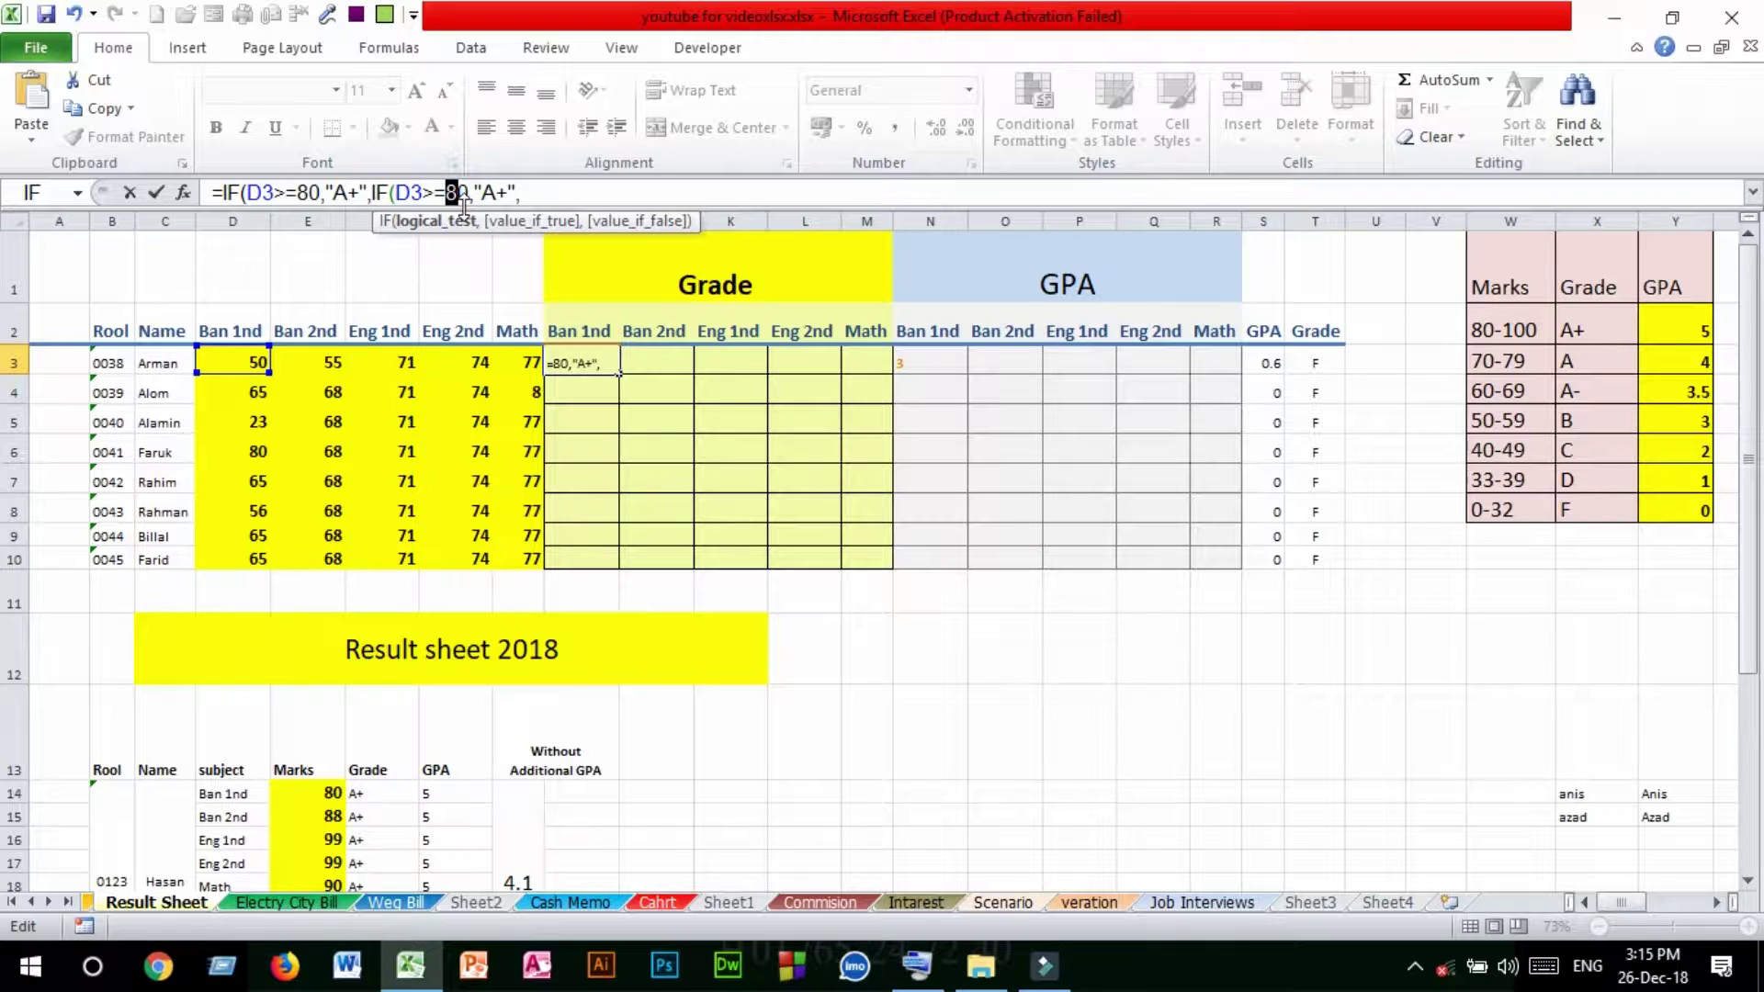
{"action": "type", "text": "7"}
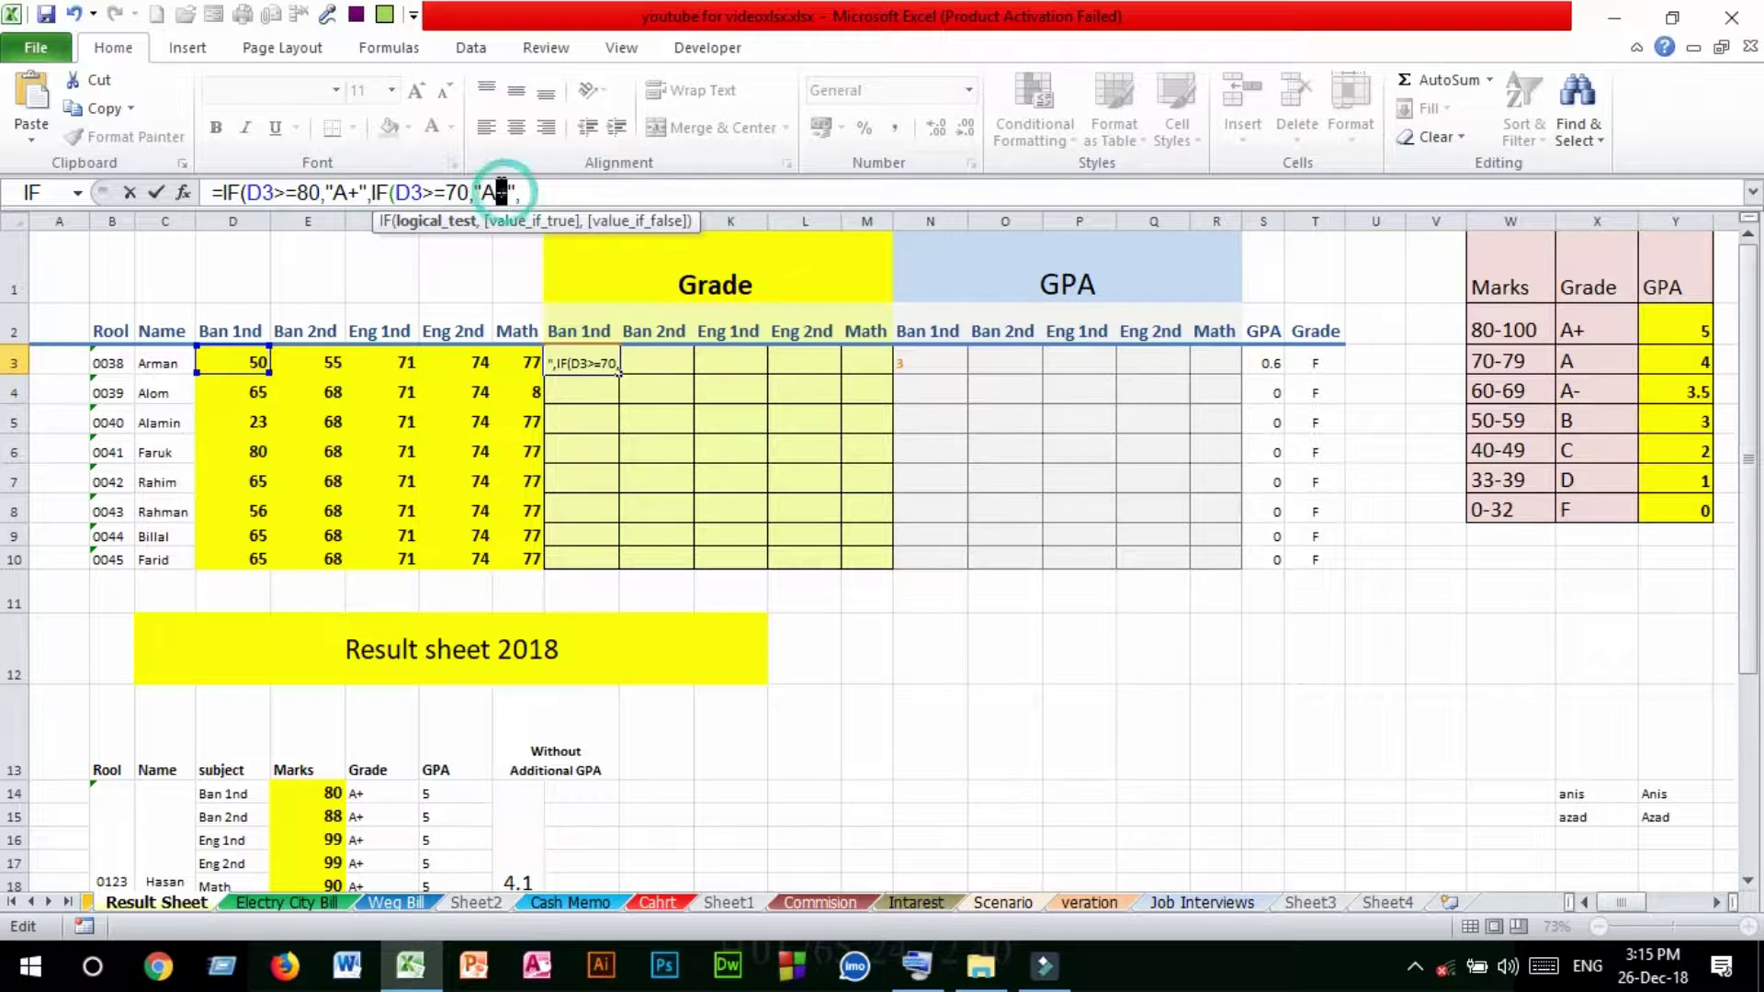
{"action": "left_click_drag", "start_coordinate": [505, 193], "coordinate": [495, 193]}
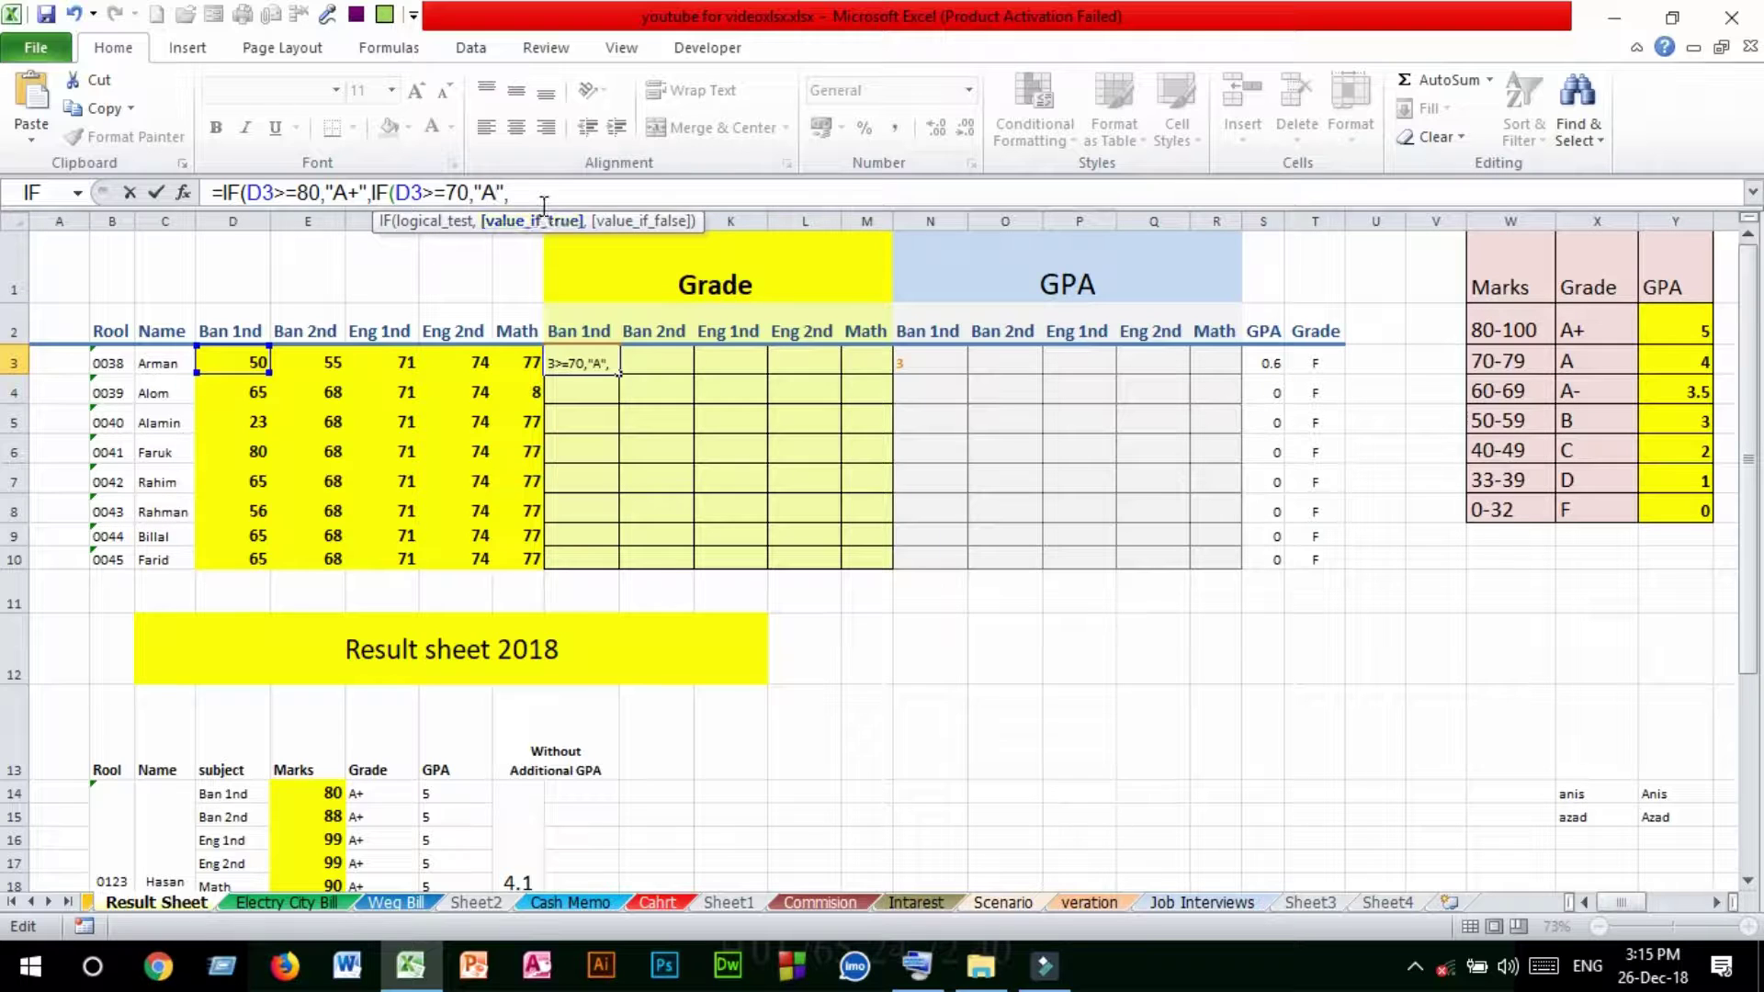
{"action": "key", "text": "BackSpace"}
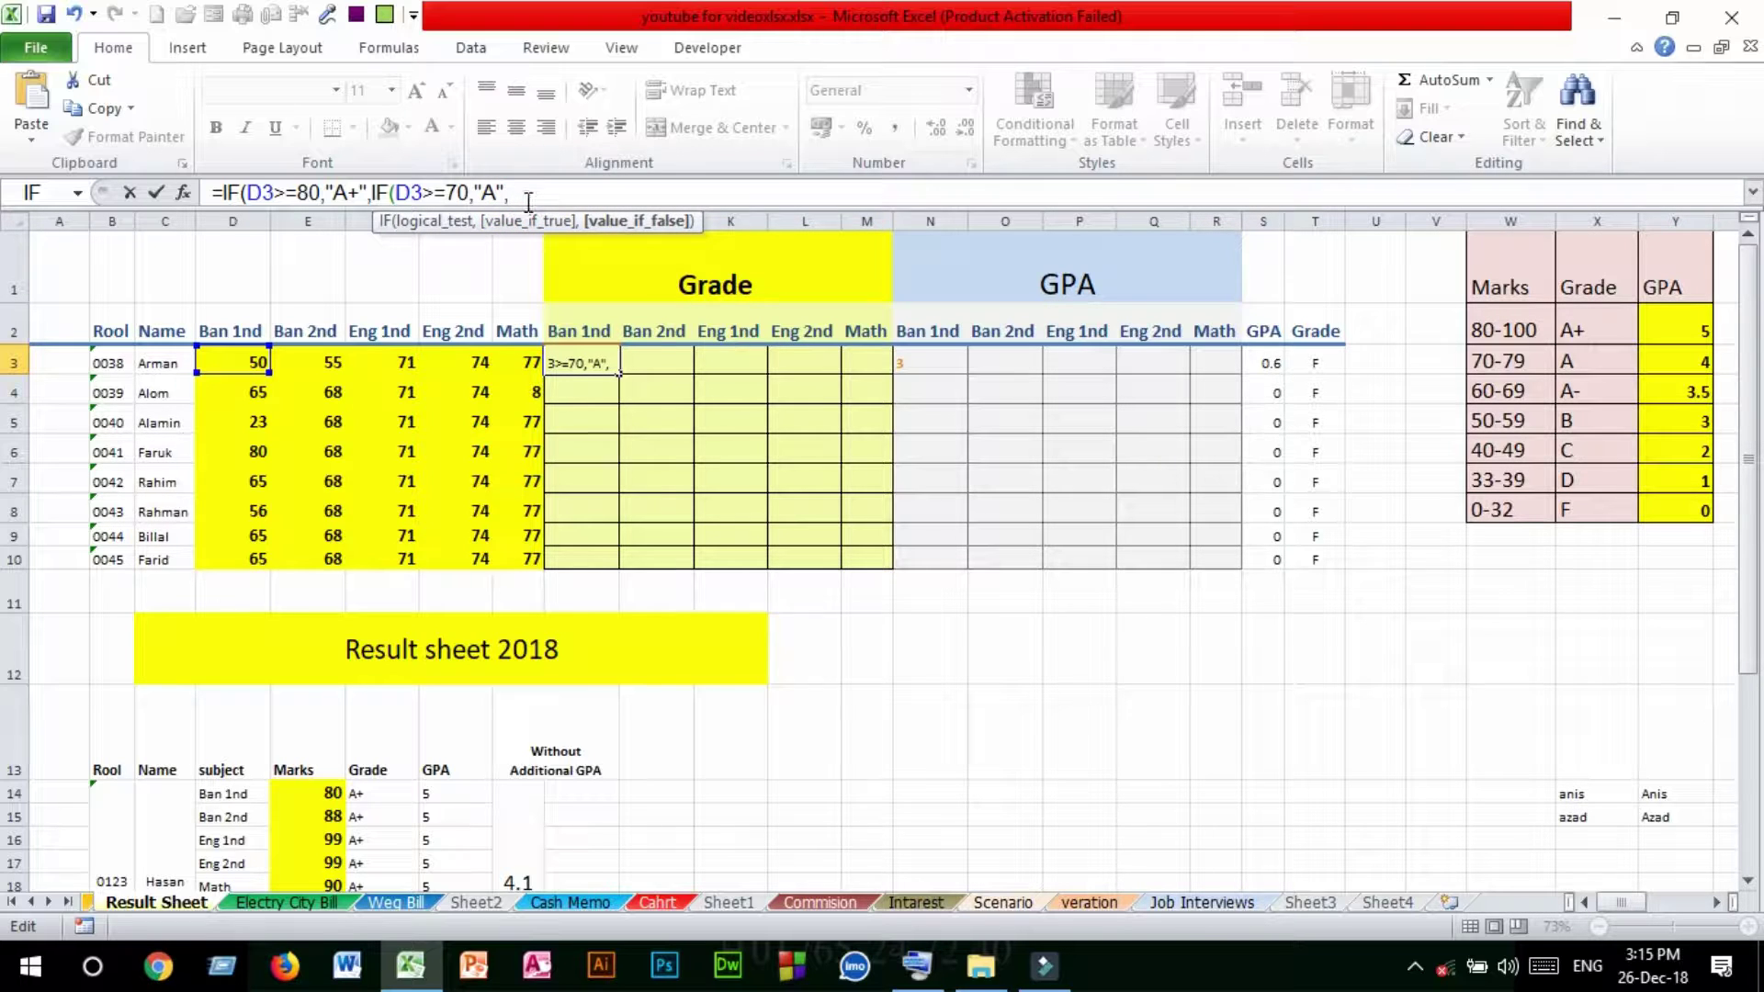
Step: Paste a third nested condition into the I3 formula and change it to IF(D3>=60,"A-",
{"action": "key", "text": "ctrl+v"}
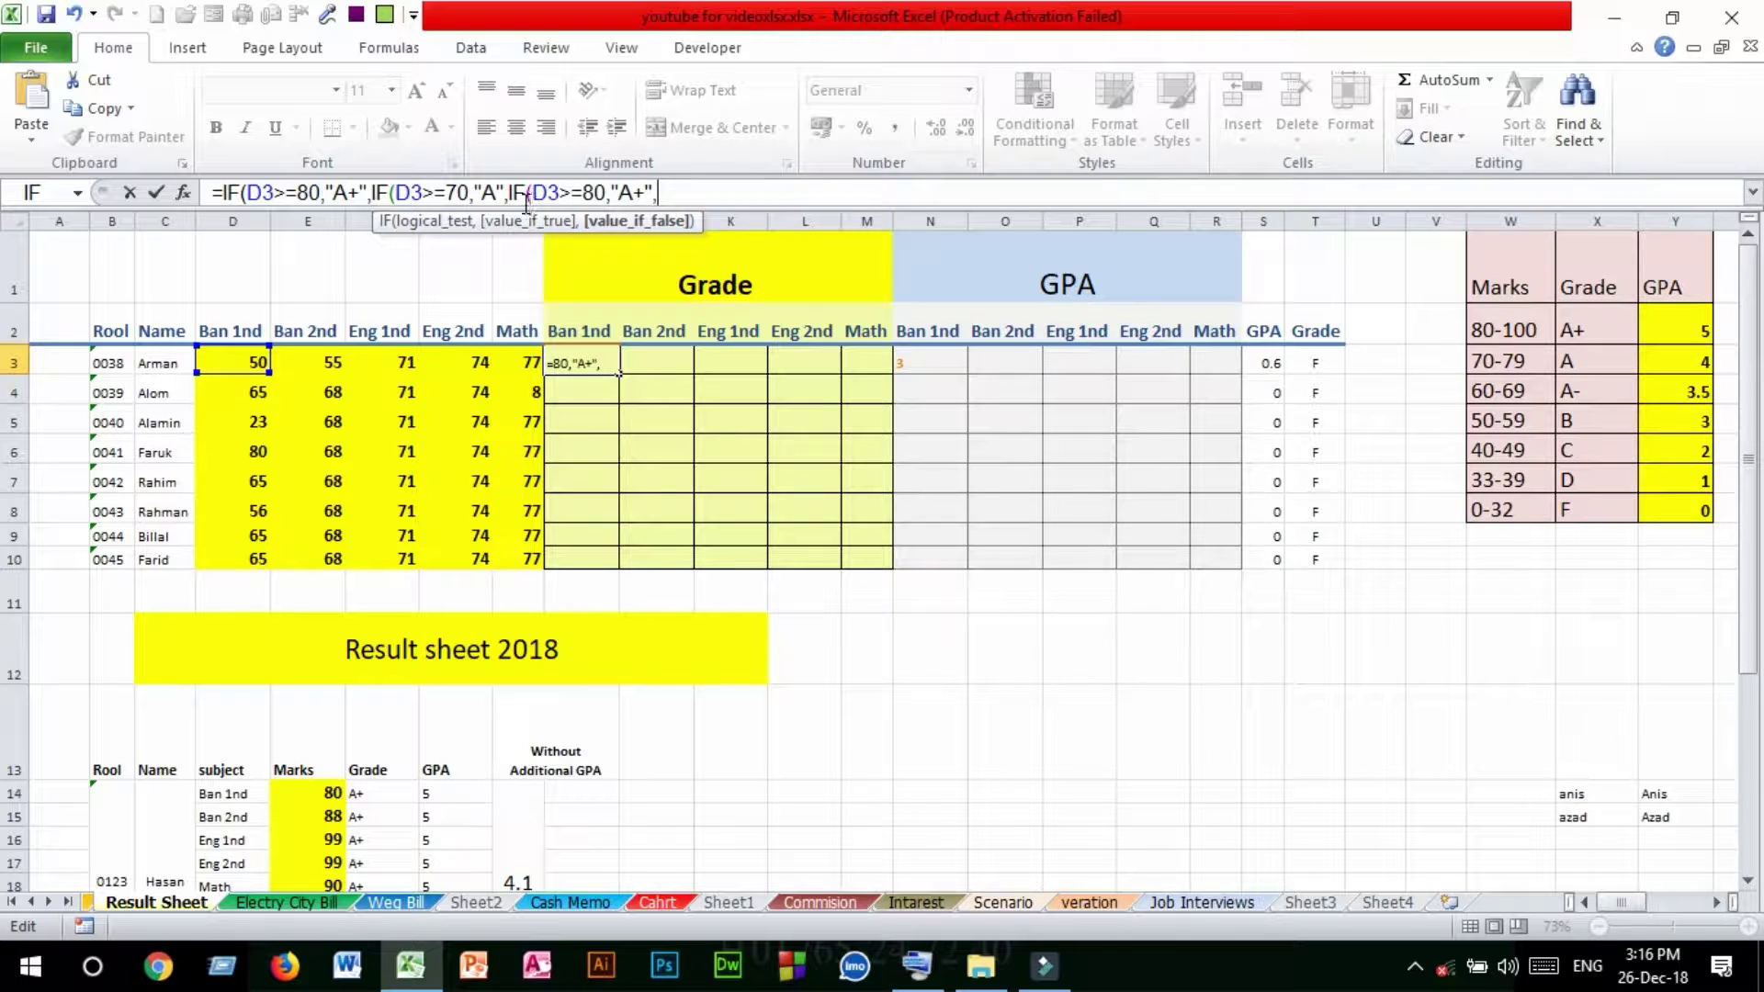
{"action": "left_click", "coordinate": [587, 192]}
{"action": "left_click_drag", "start_coordinate": [588, 192], "coordinate": [599, 192]}
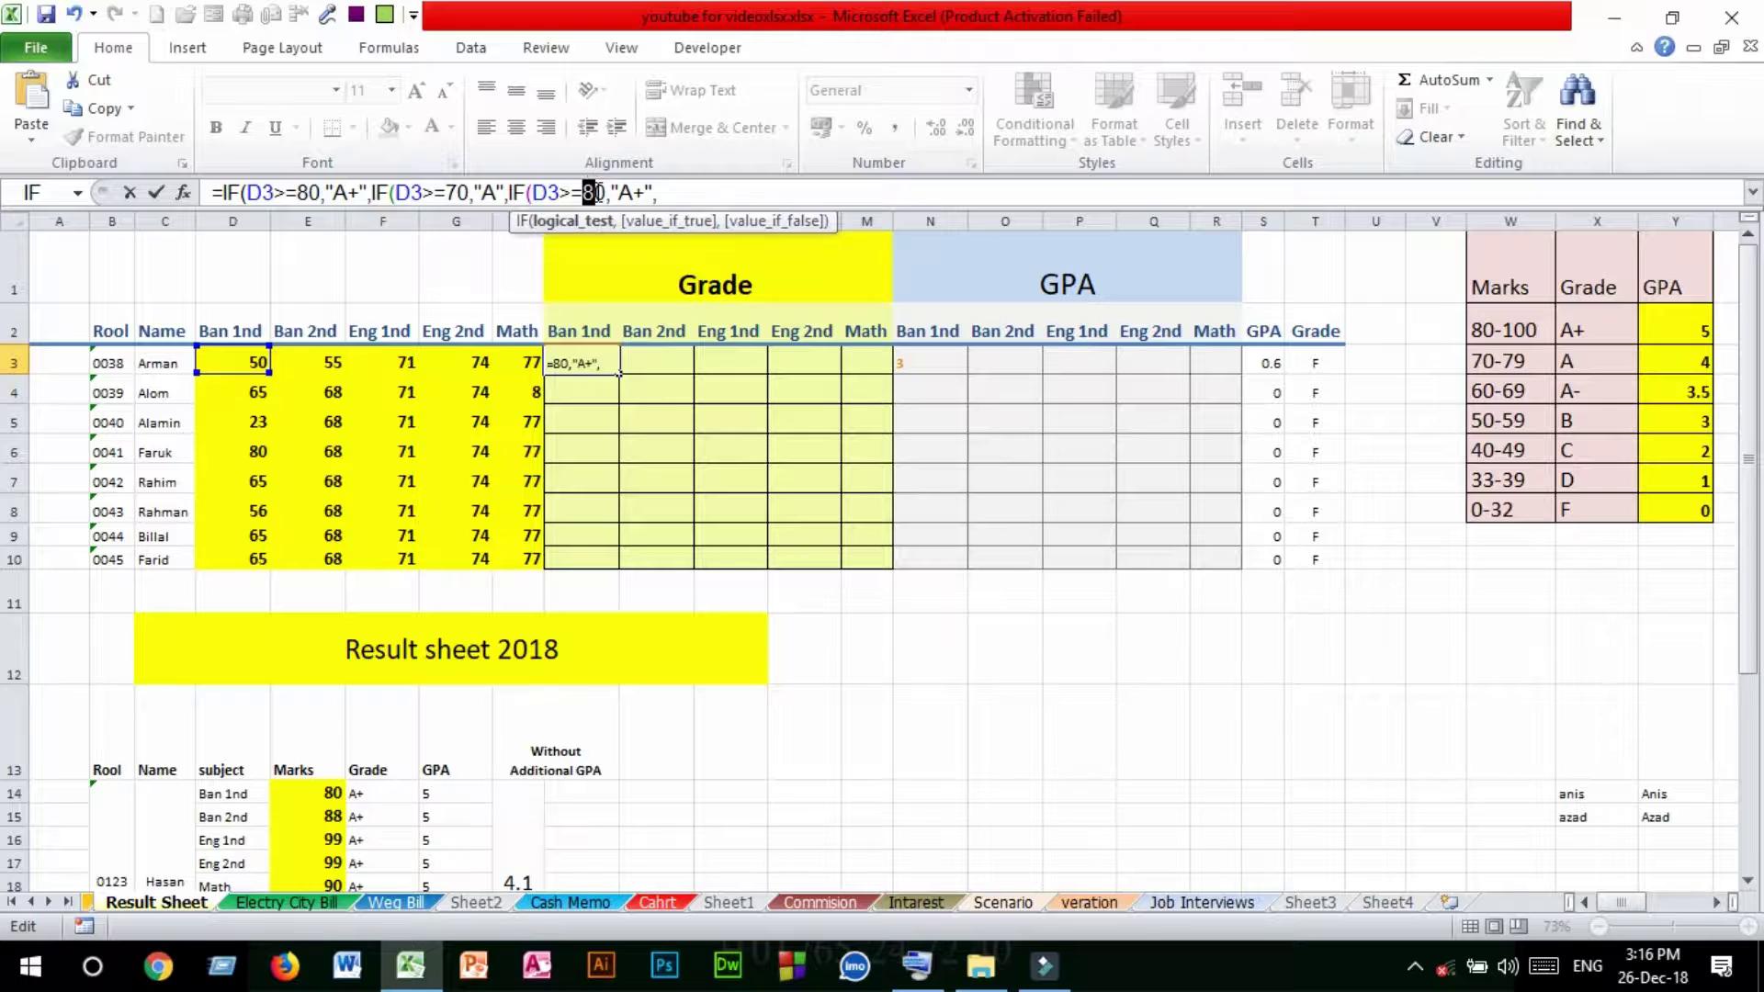
{"action": "type", "text": "6"}
{"action": "left_click_drag", "start_coordinate": [634, 192], "coordinate": [649, 195]}
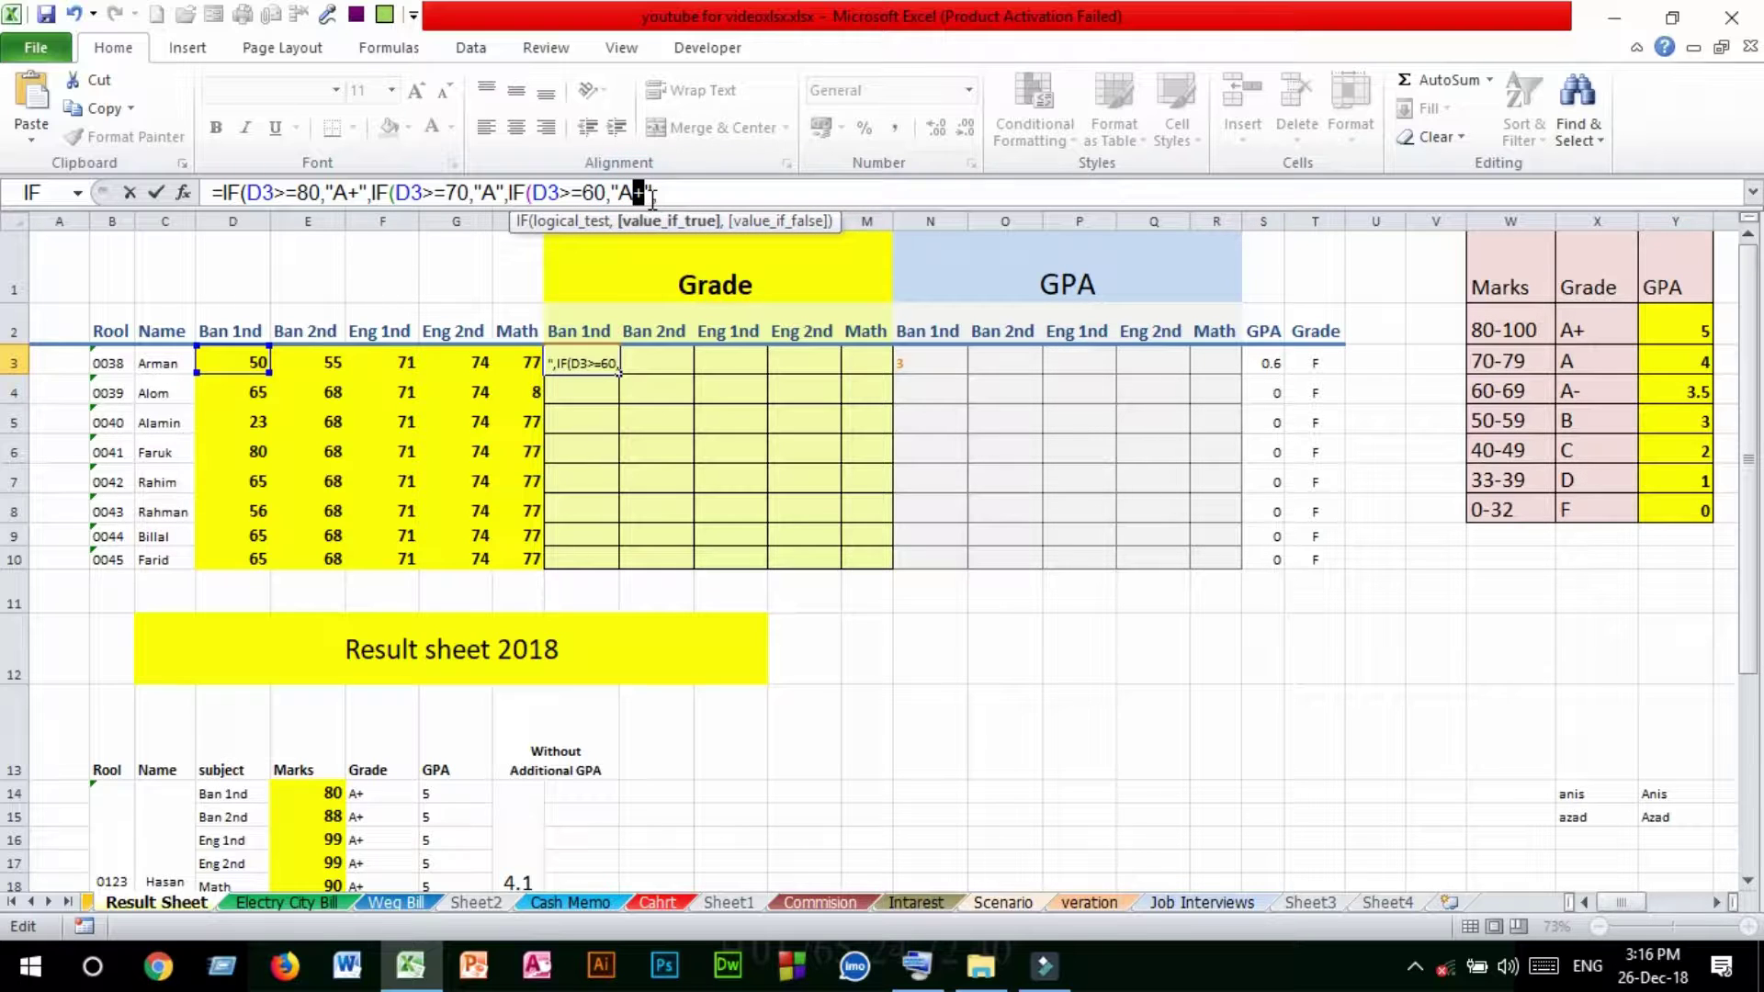
{"action": "type", "text": "-"}
Step: Append another copied condition to the I3 formula and change it to IF(D3>=50,"B",
{"action": "left_click", "coordinate": [663, 187]}
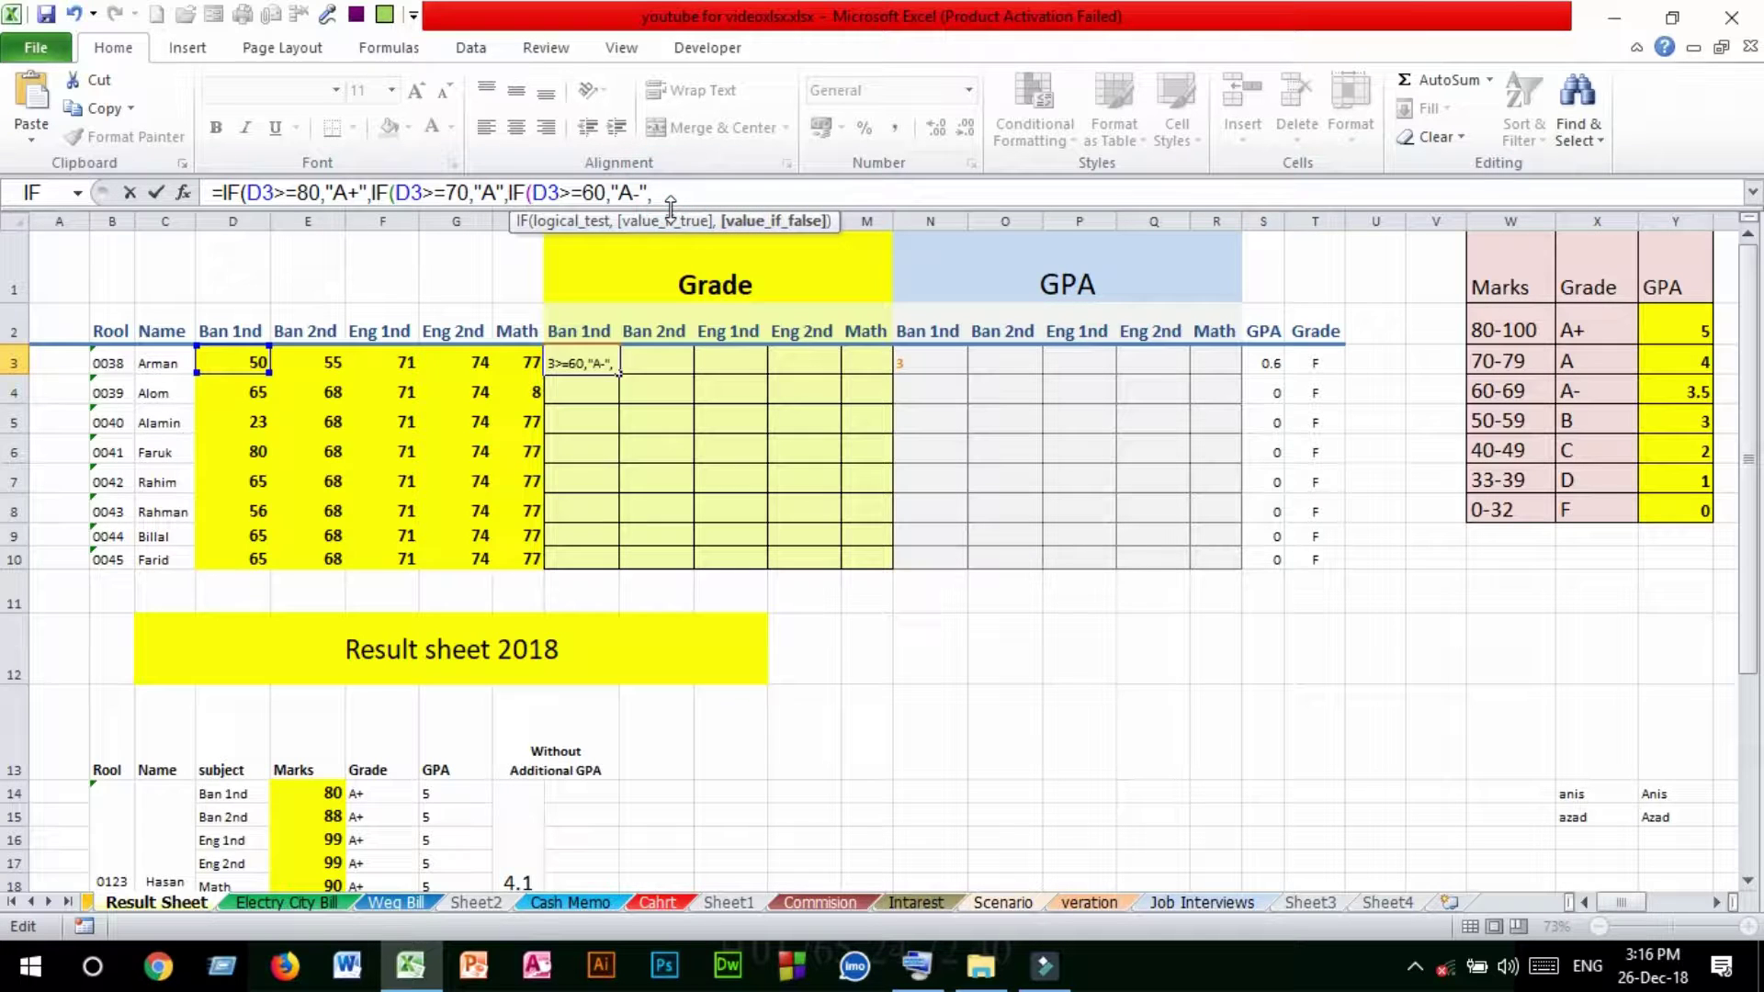
{"action": "key", "text": "ctrl+v"}
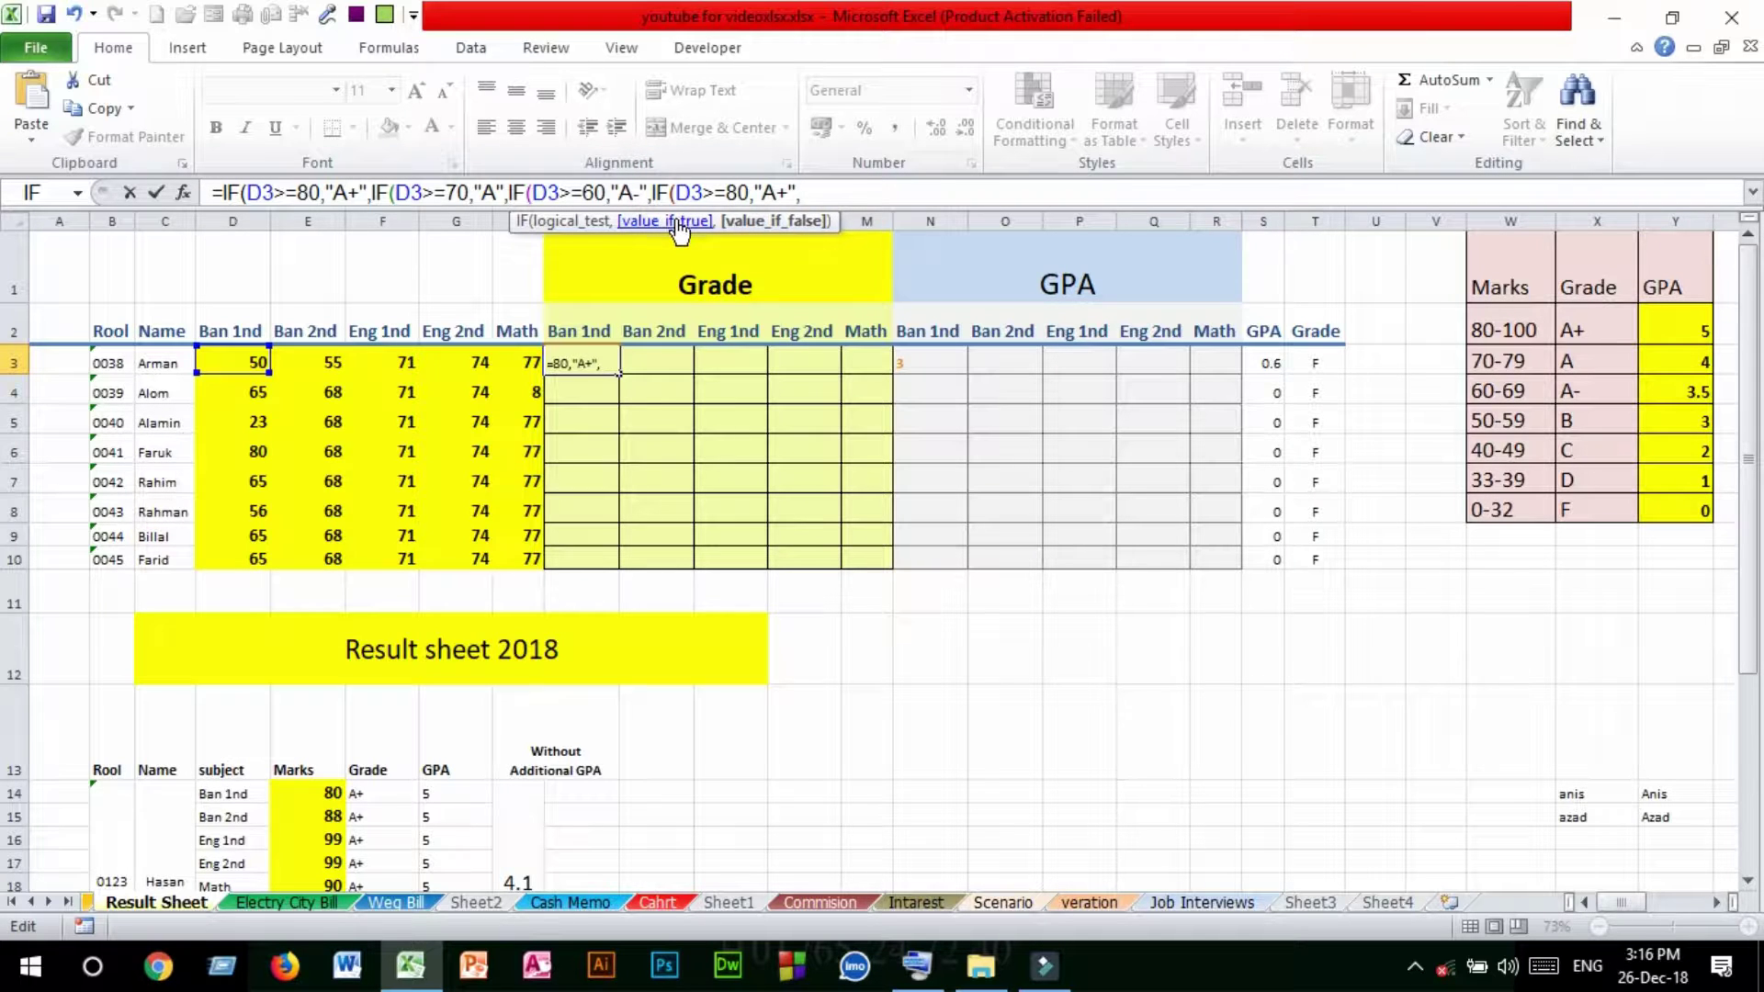
{"action": "left_click_drag", "start_coordinate": [726, 193], "coordinate": [738, 194]}
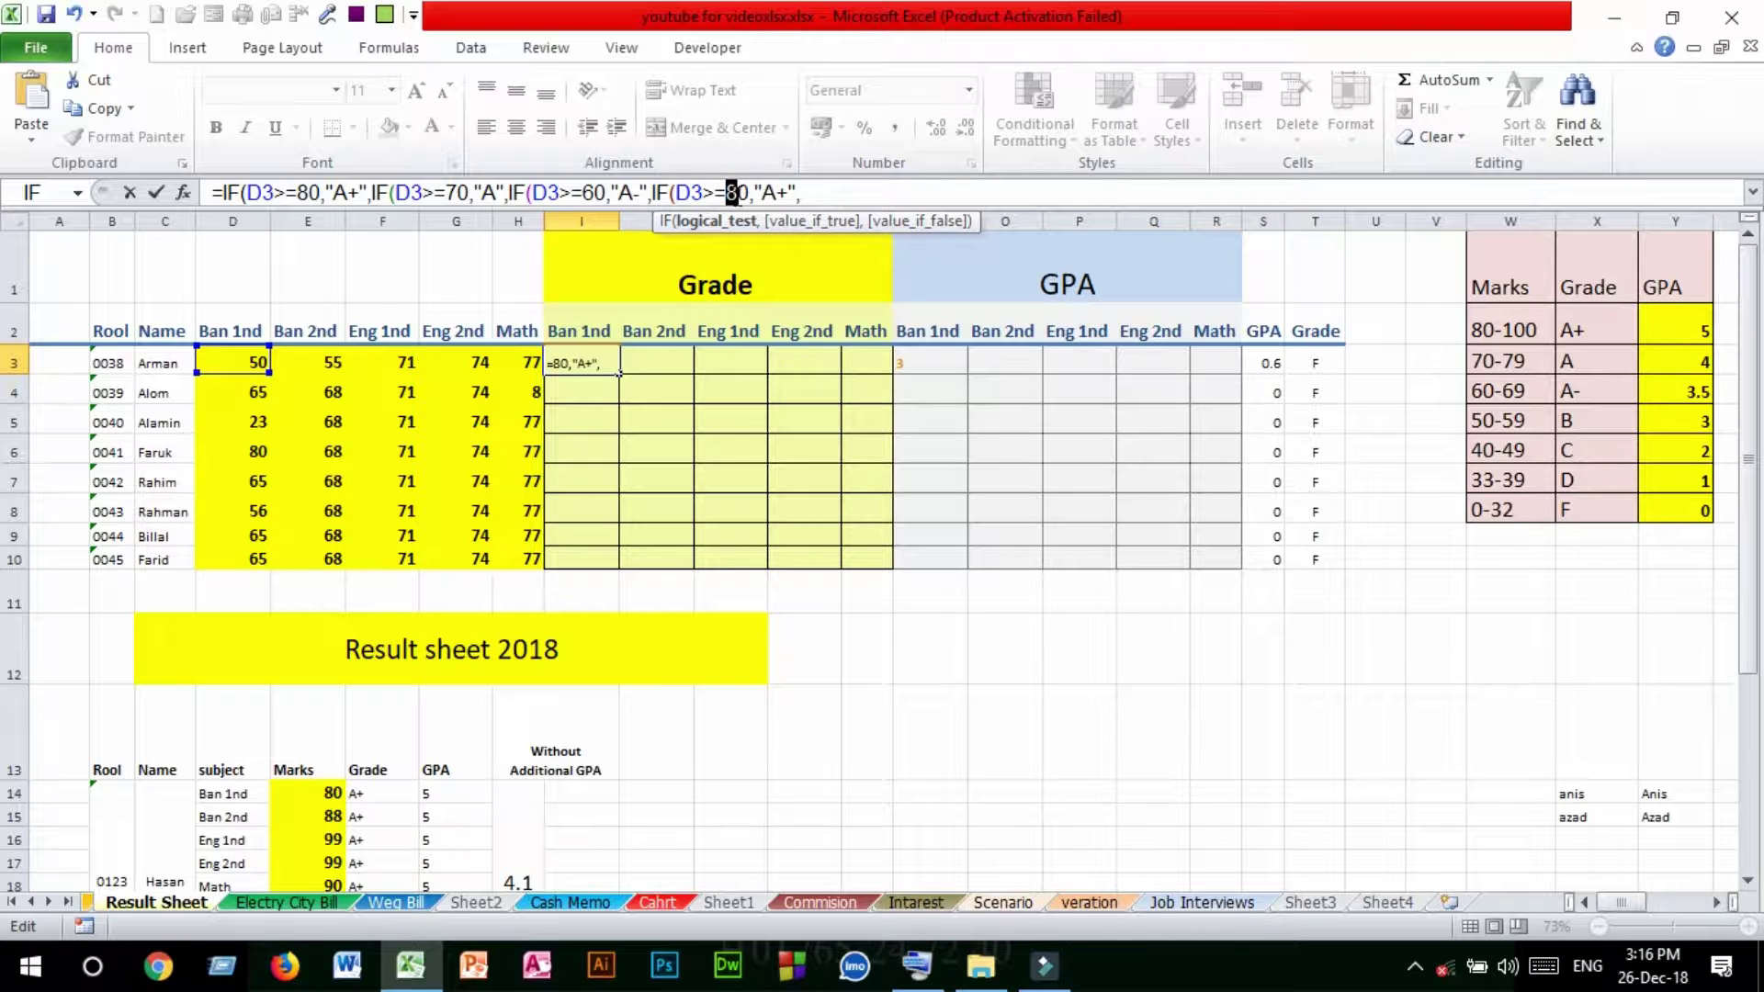
{"action": "type", "text": "5"}
{"action": "double_click", "coordinate": [768, 194]}
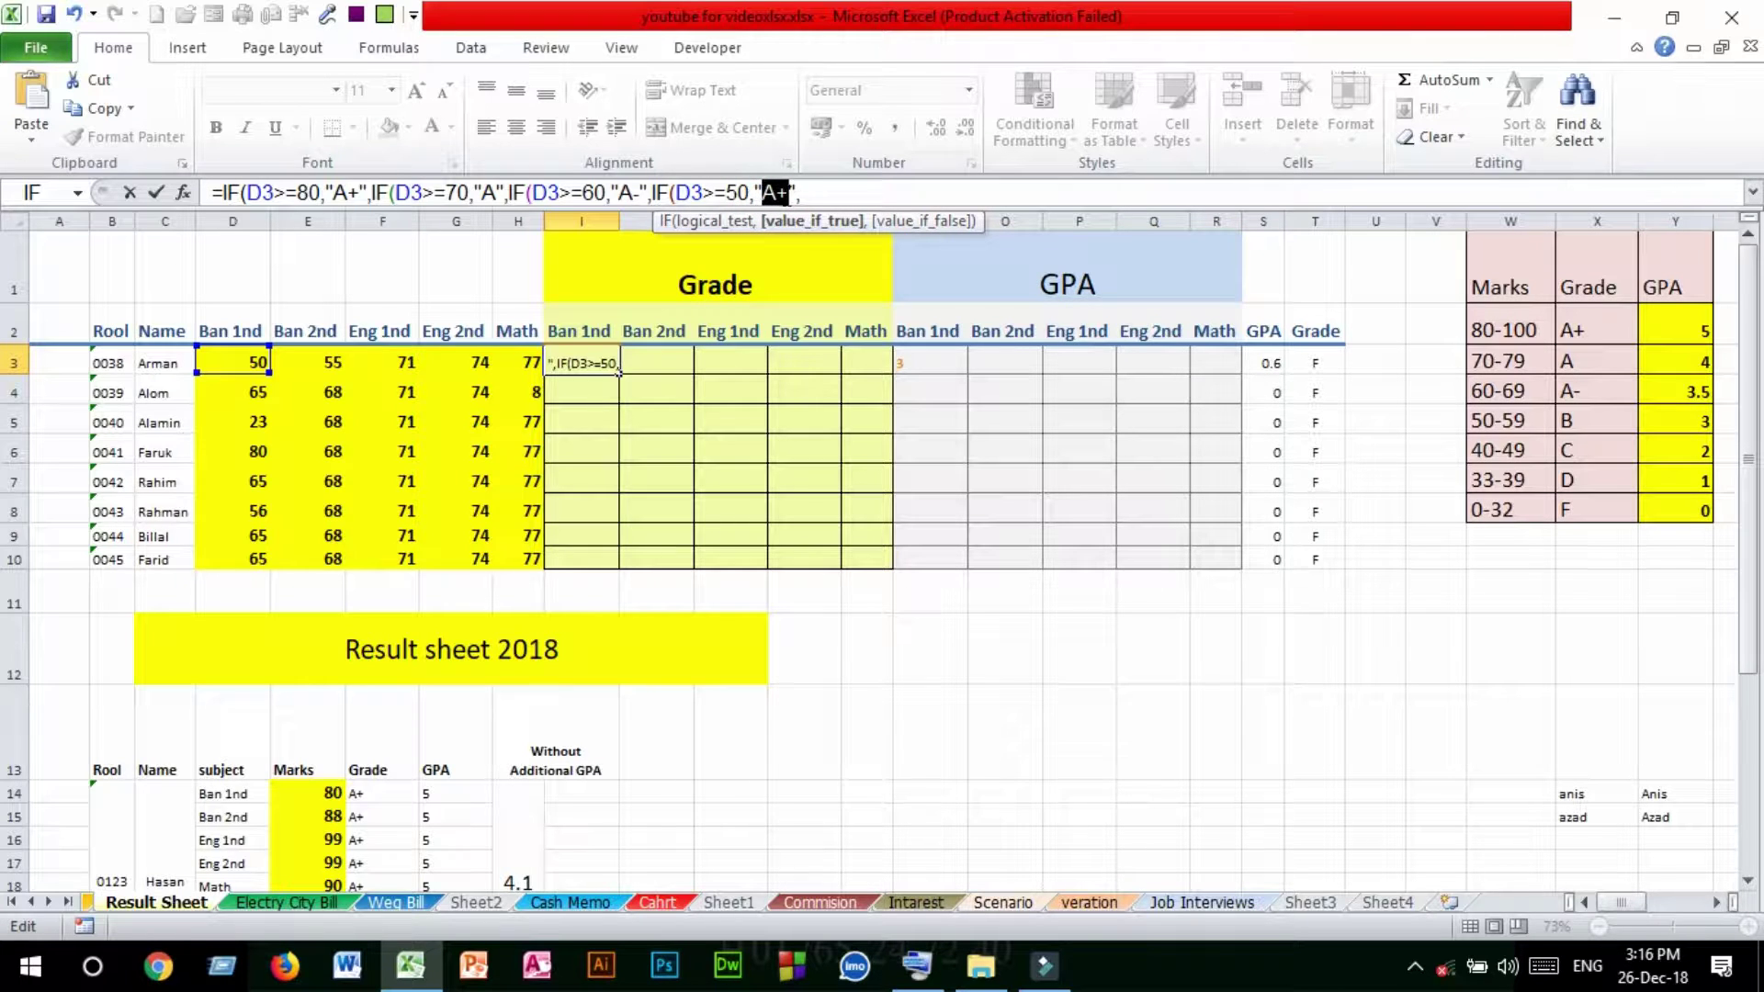
{"action": "type", "text": "B"}
Step: Append a fifth condition to the I3 formula by pasting the copied one and changing it to IF(D3>=40,"C",
{"action": "left_click", "coordinate": [800, 194]}
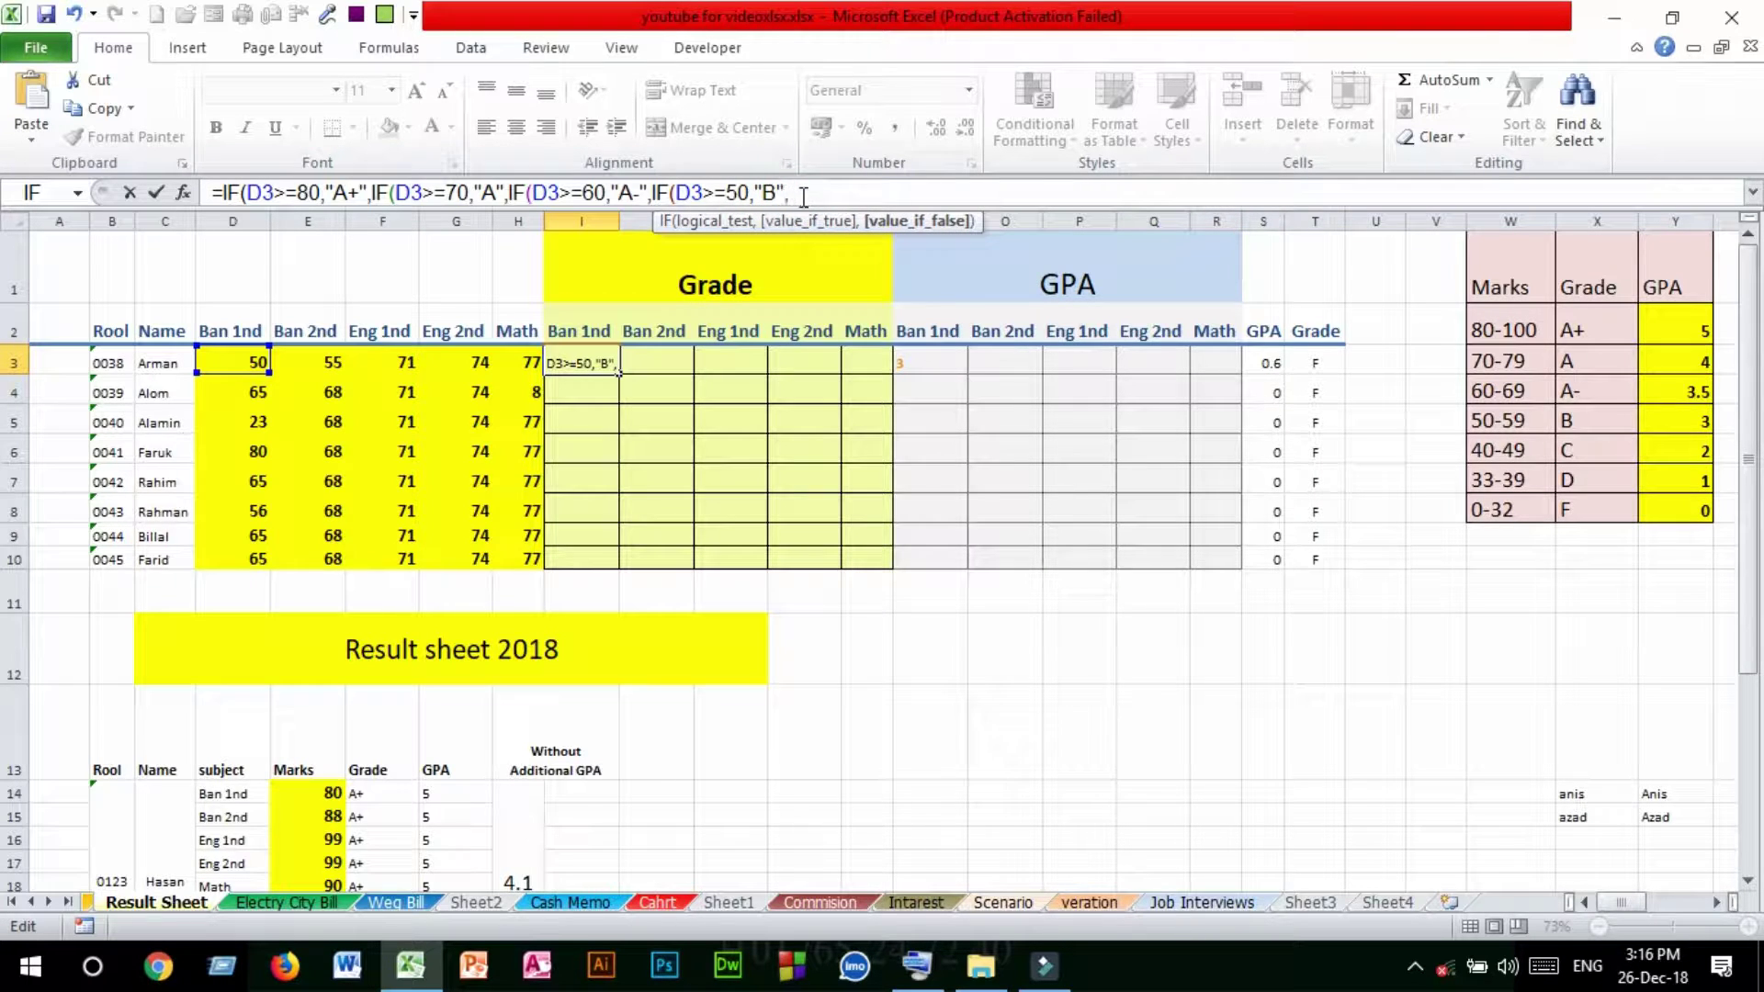
{"action": "key", "text": "ctrl+v"}
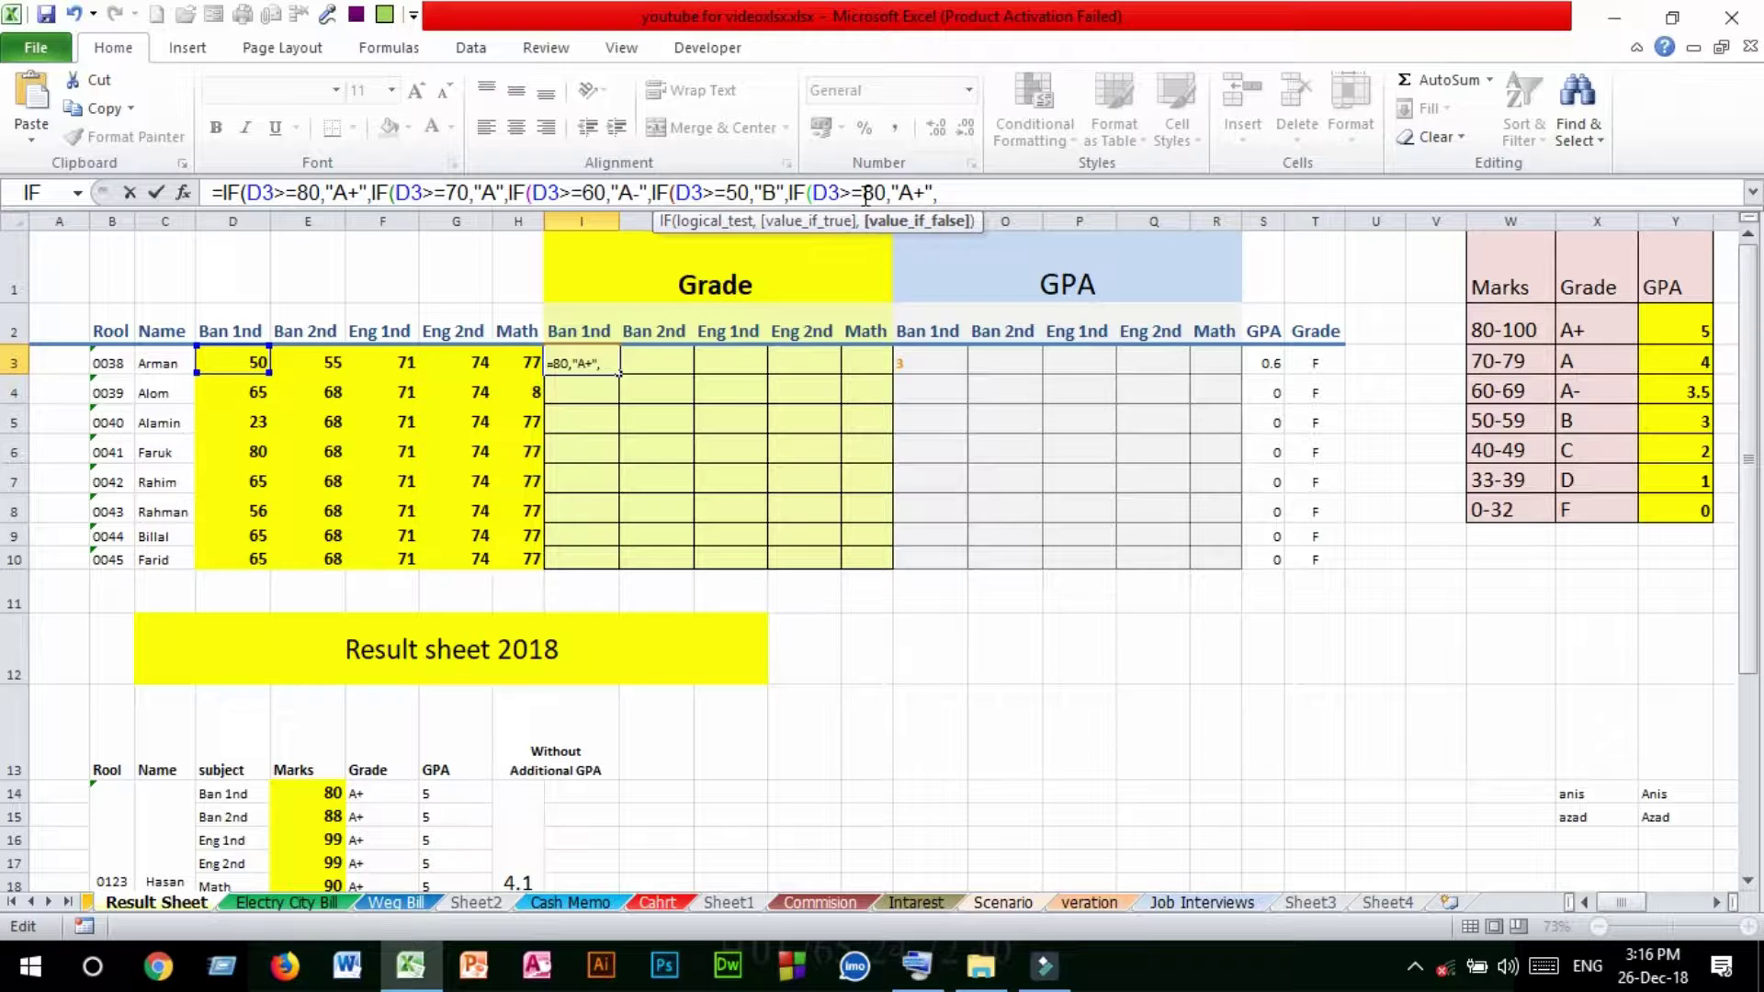
{"action": "left_click_drag", "start_coordinate": [873, 195], "coordinate": [863, 195]}
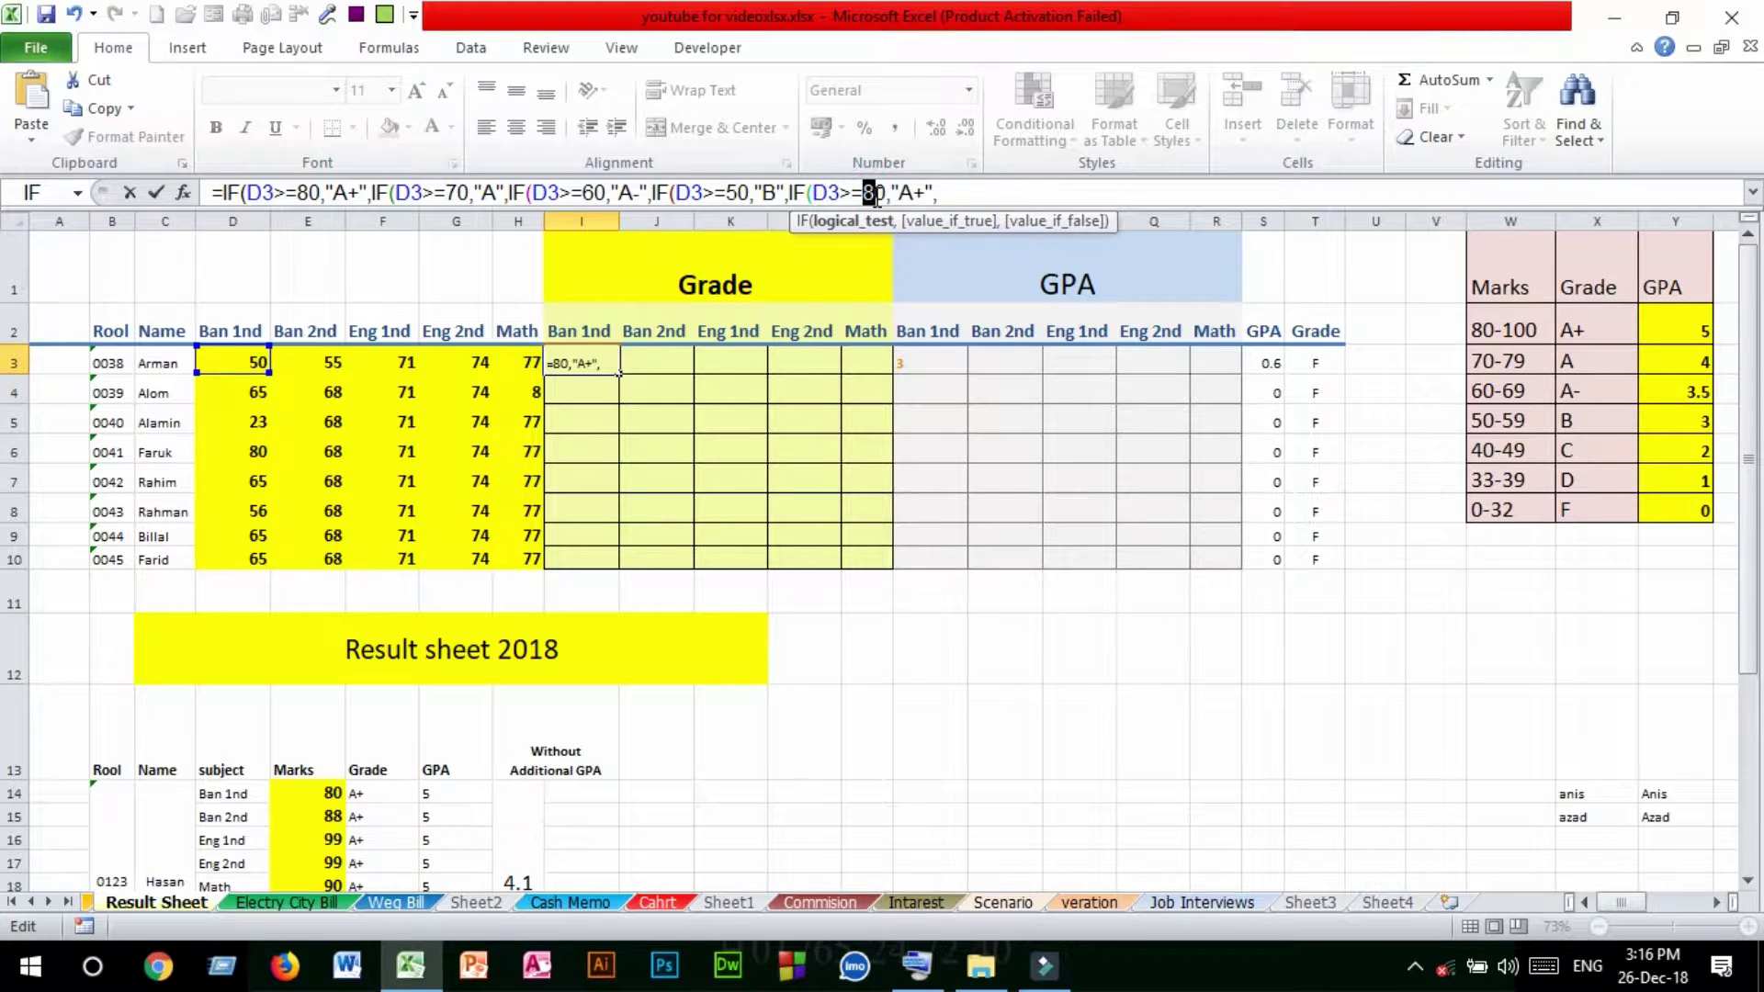
{"action": "type", "text": "4"}
{"action": "left_click_drag", "start_coordinate": [899, 192], "coordinate": [925, 193]}
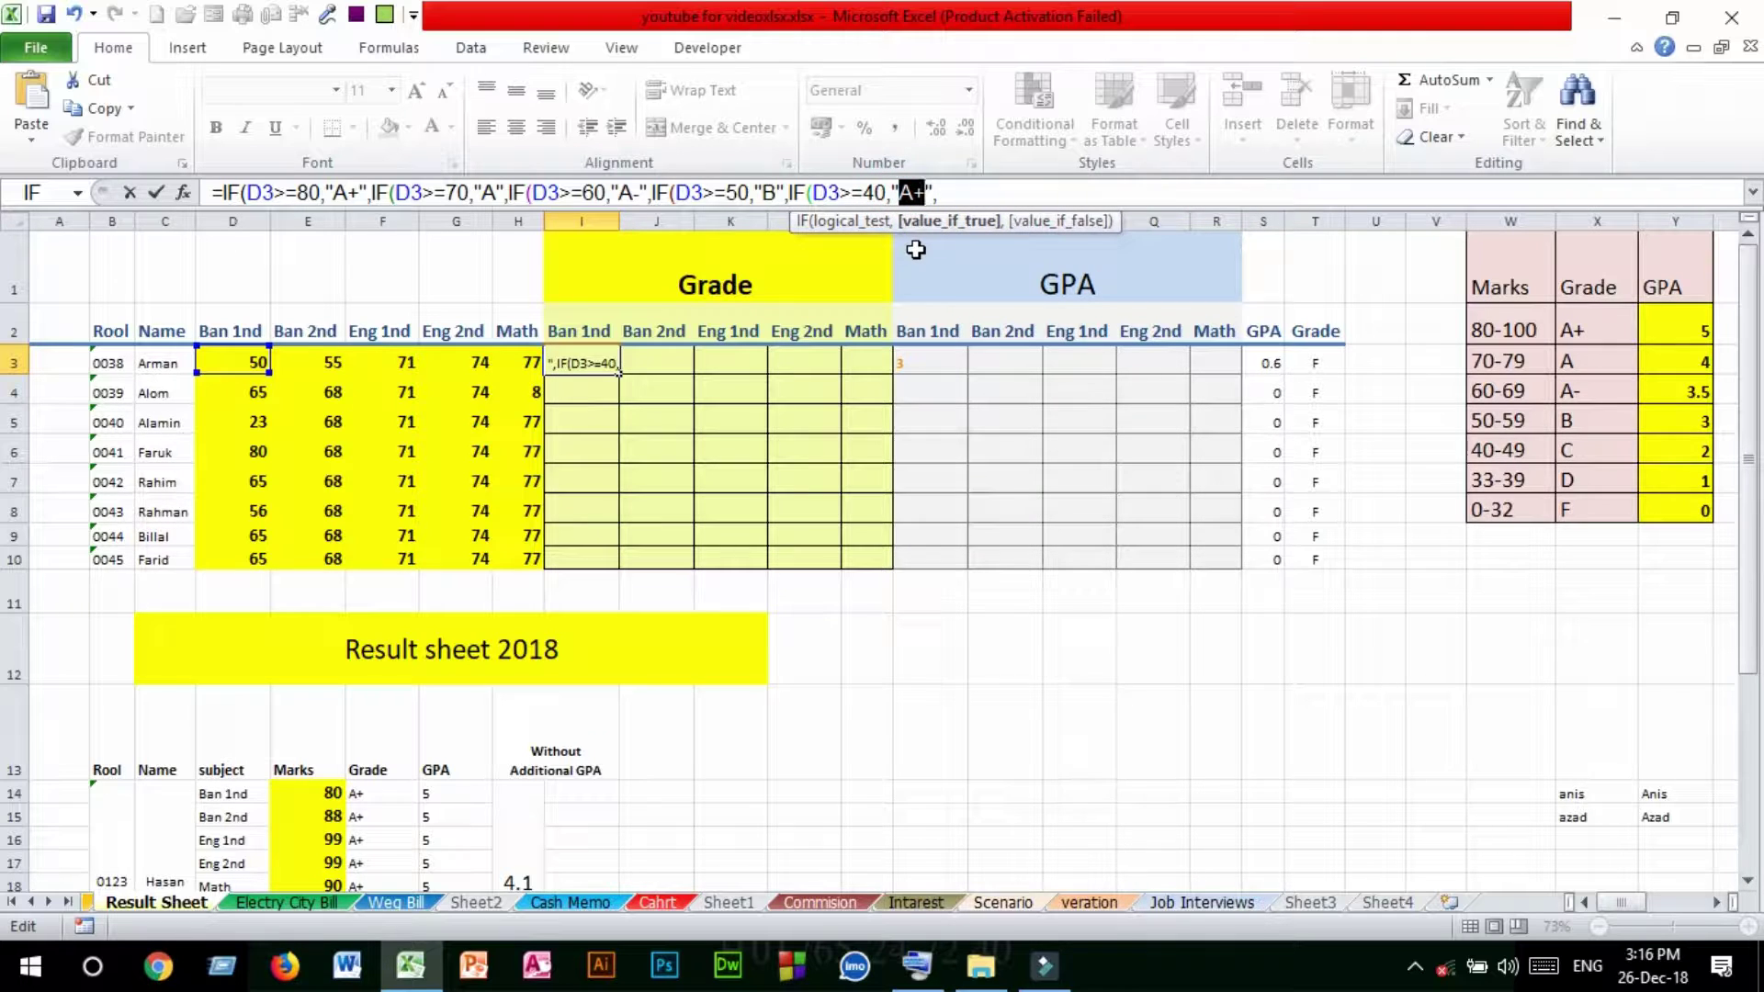
{"action": "type", "text": "C"}
Step: Add a sixth pasted condition at the end of the I3 formula and edit it to IF(D3>=33,"D",
{"action": "left_click", "coordinate": [942, 195]}
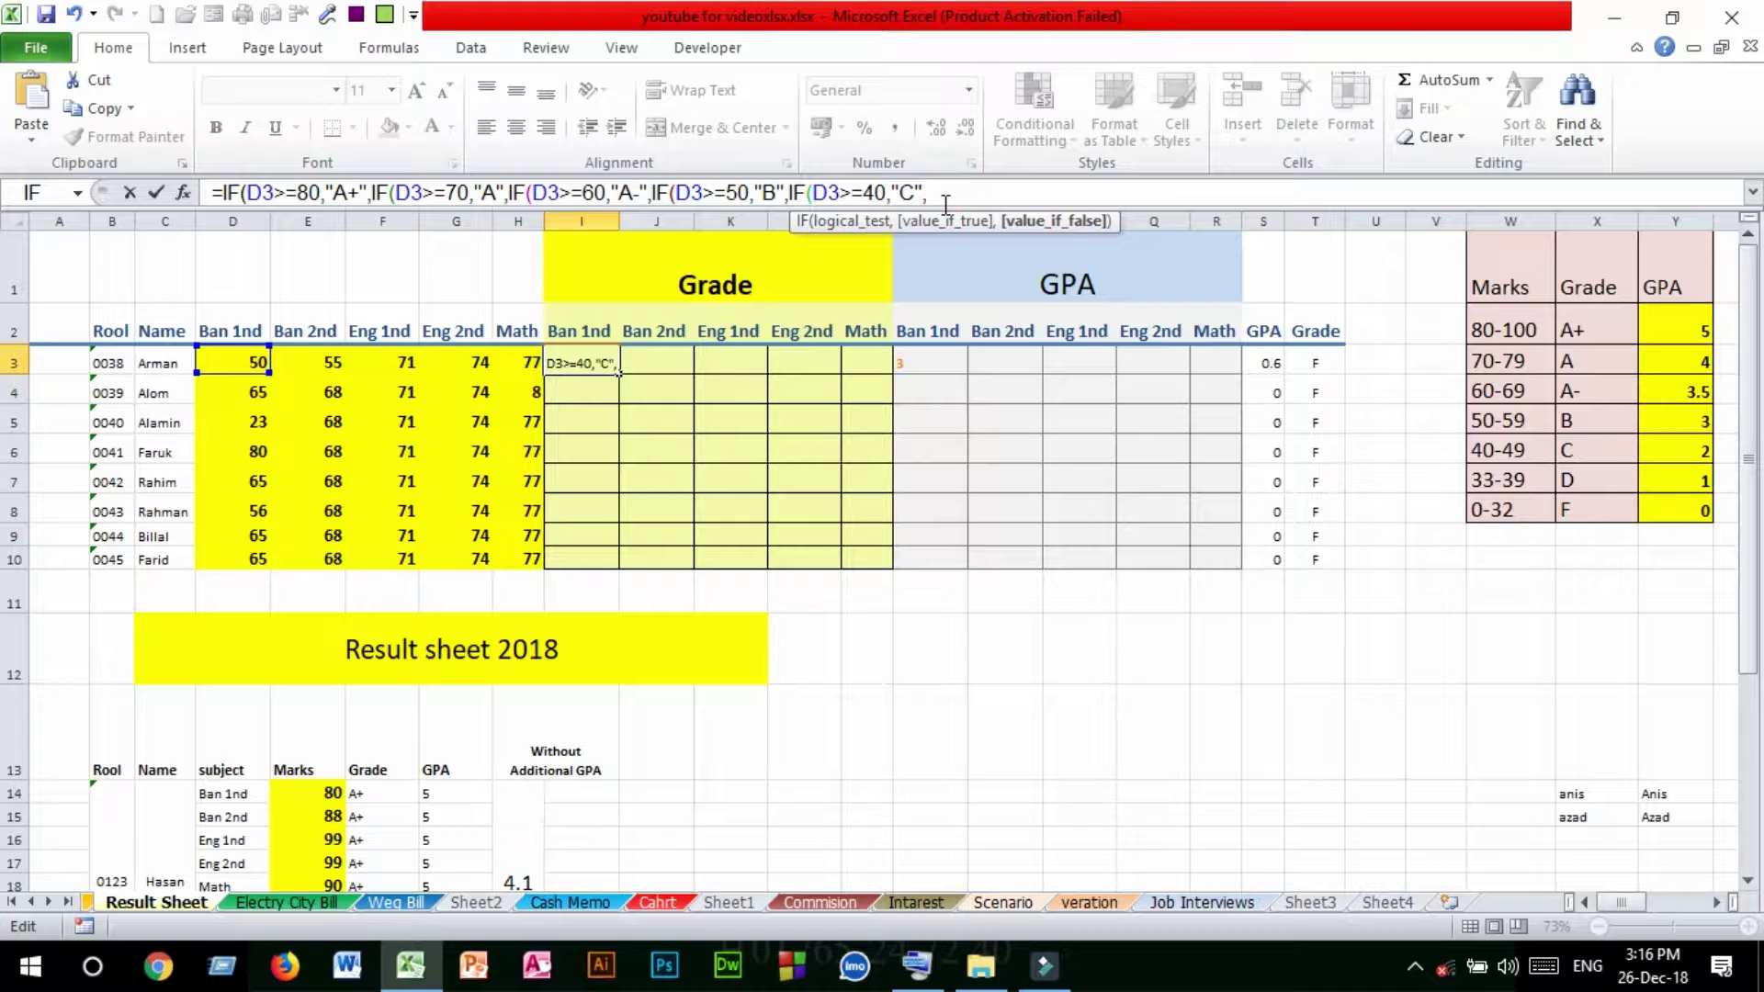
{"action": "key", "text": "ctrl+v"}
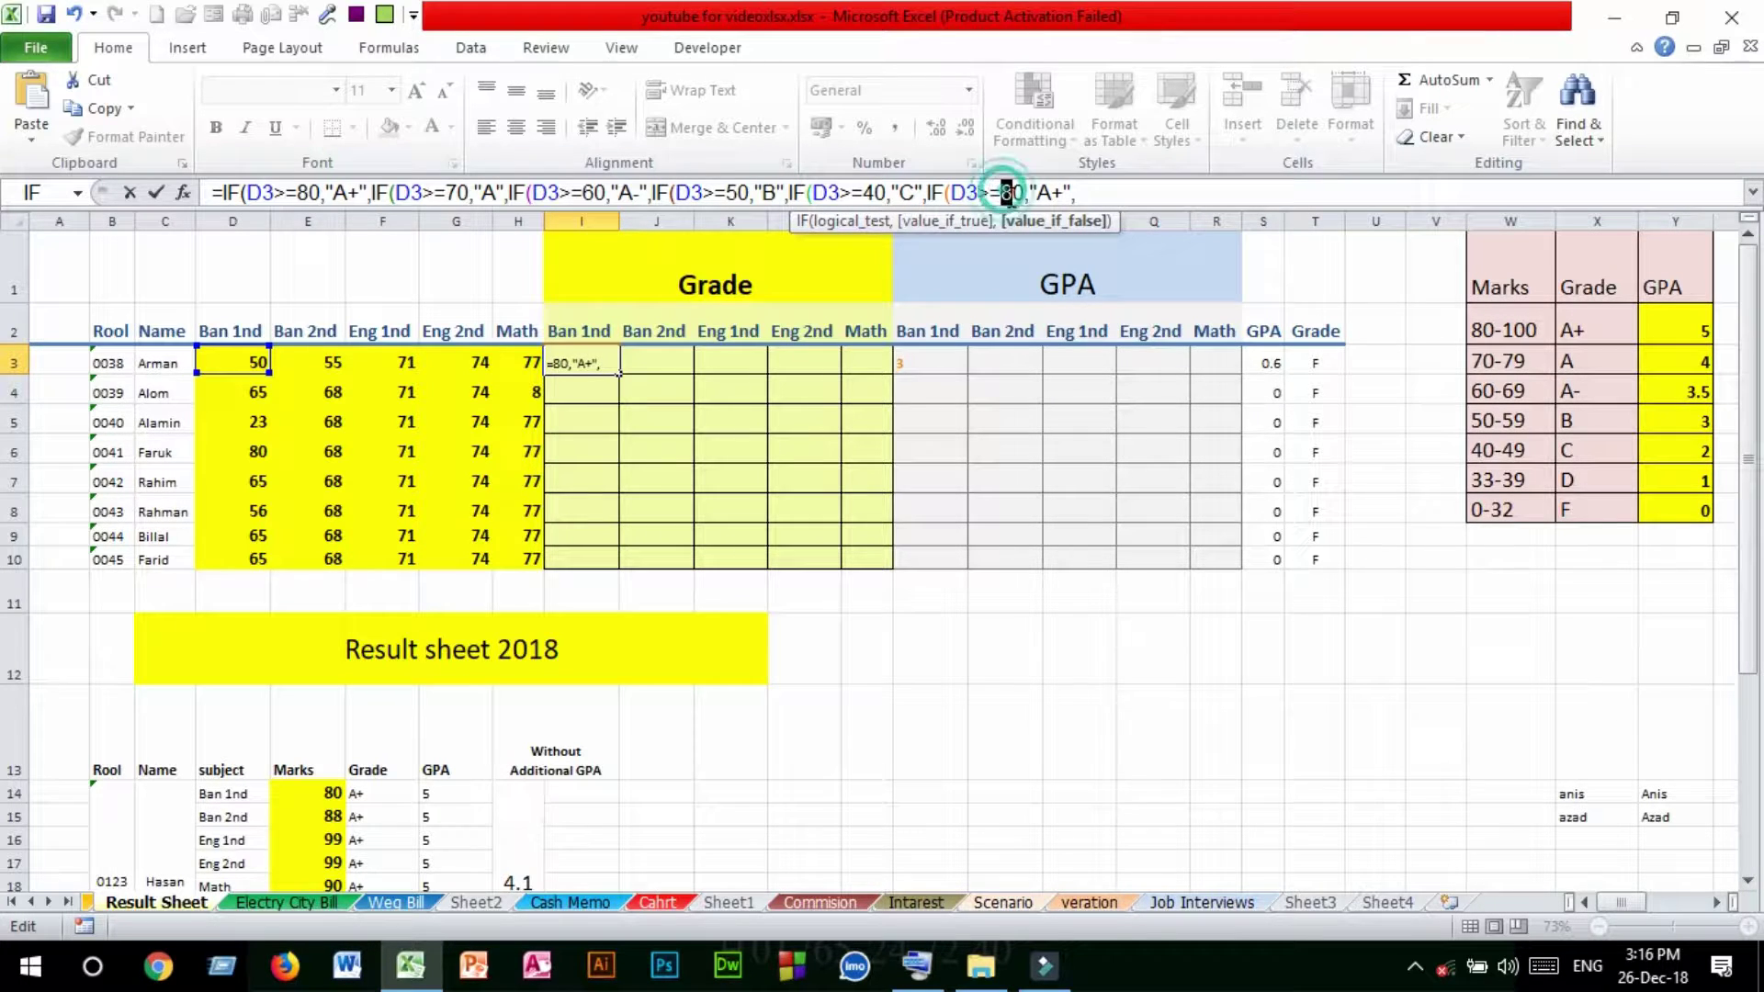
{"action": "mouse_move", "coordinate": [992, 193]}
{"action": "left_mouse_down"}
{"action": "mouse_move", "coordinate": [1022, 188]}
{"action": "mouse_move", "coordinate": [1002, 193]}
{"action": "left_mouse_up"}
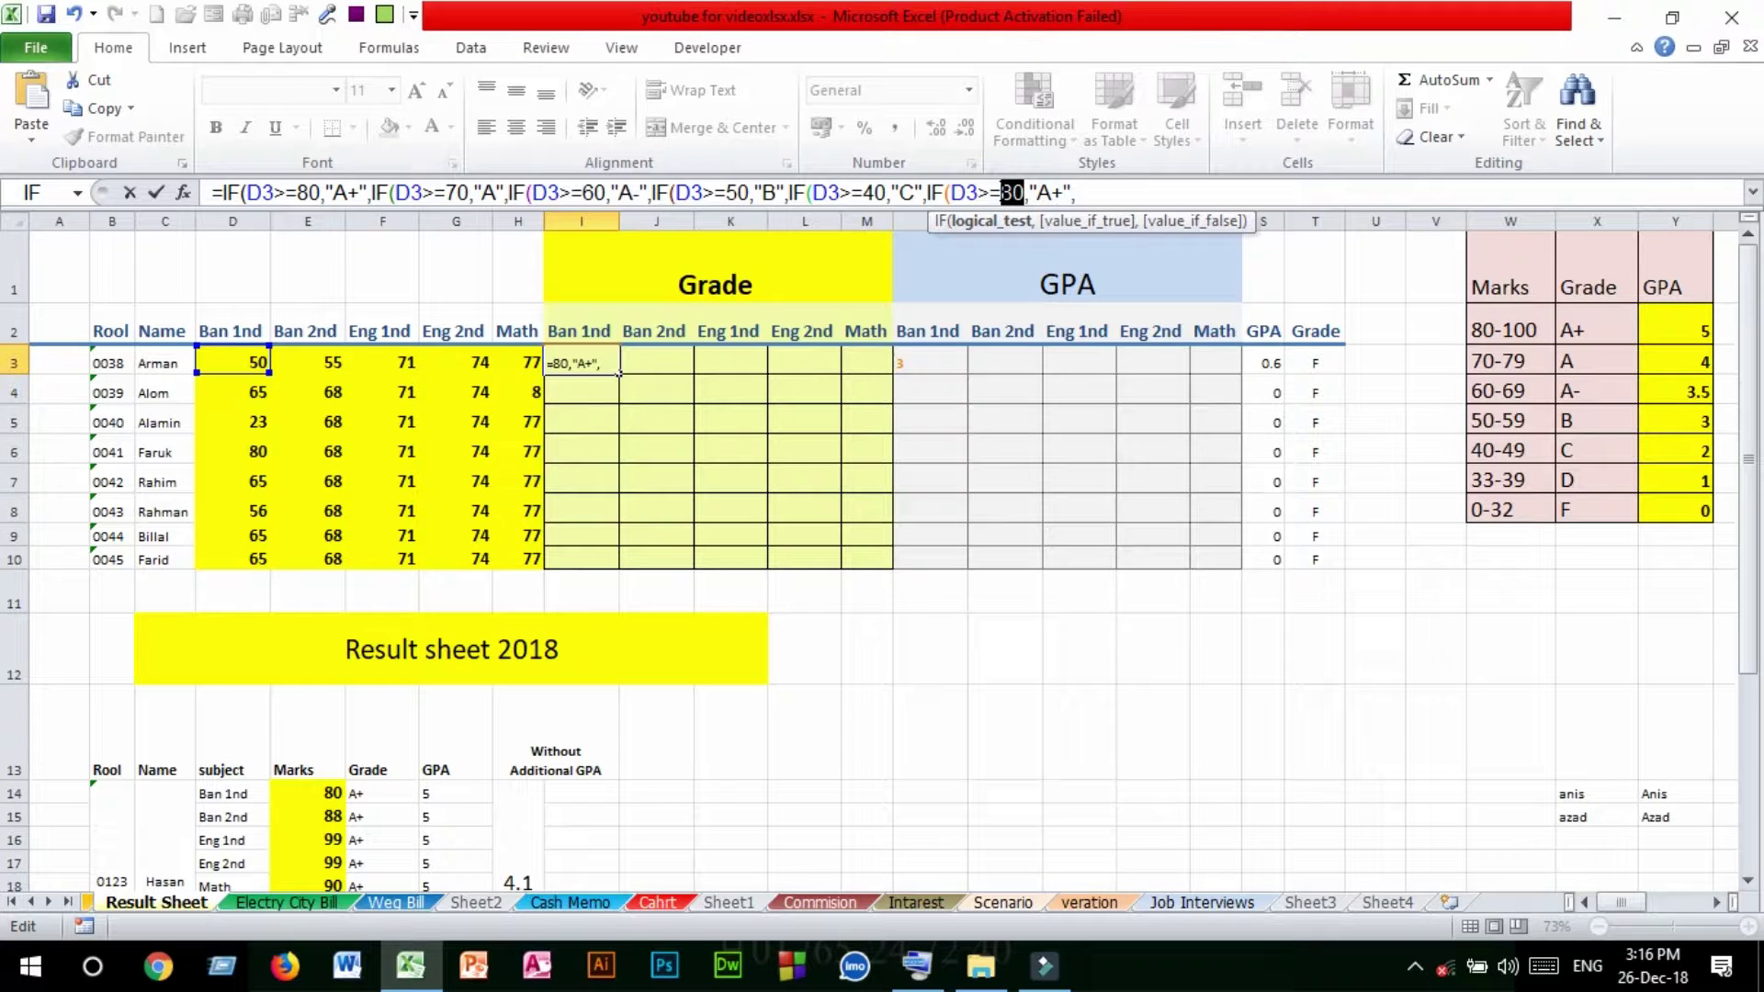
{"action": "type", "text": "33"}
{"action": "double_click", "coordinate": [1061, 195]}
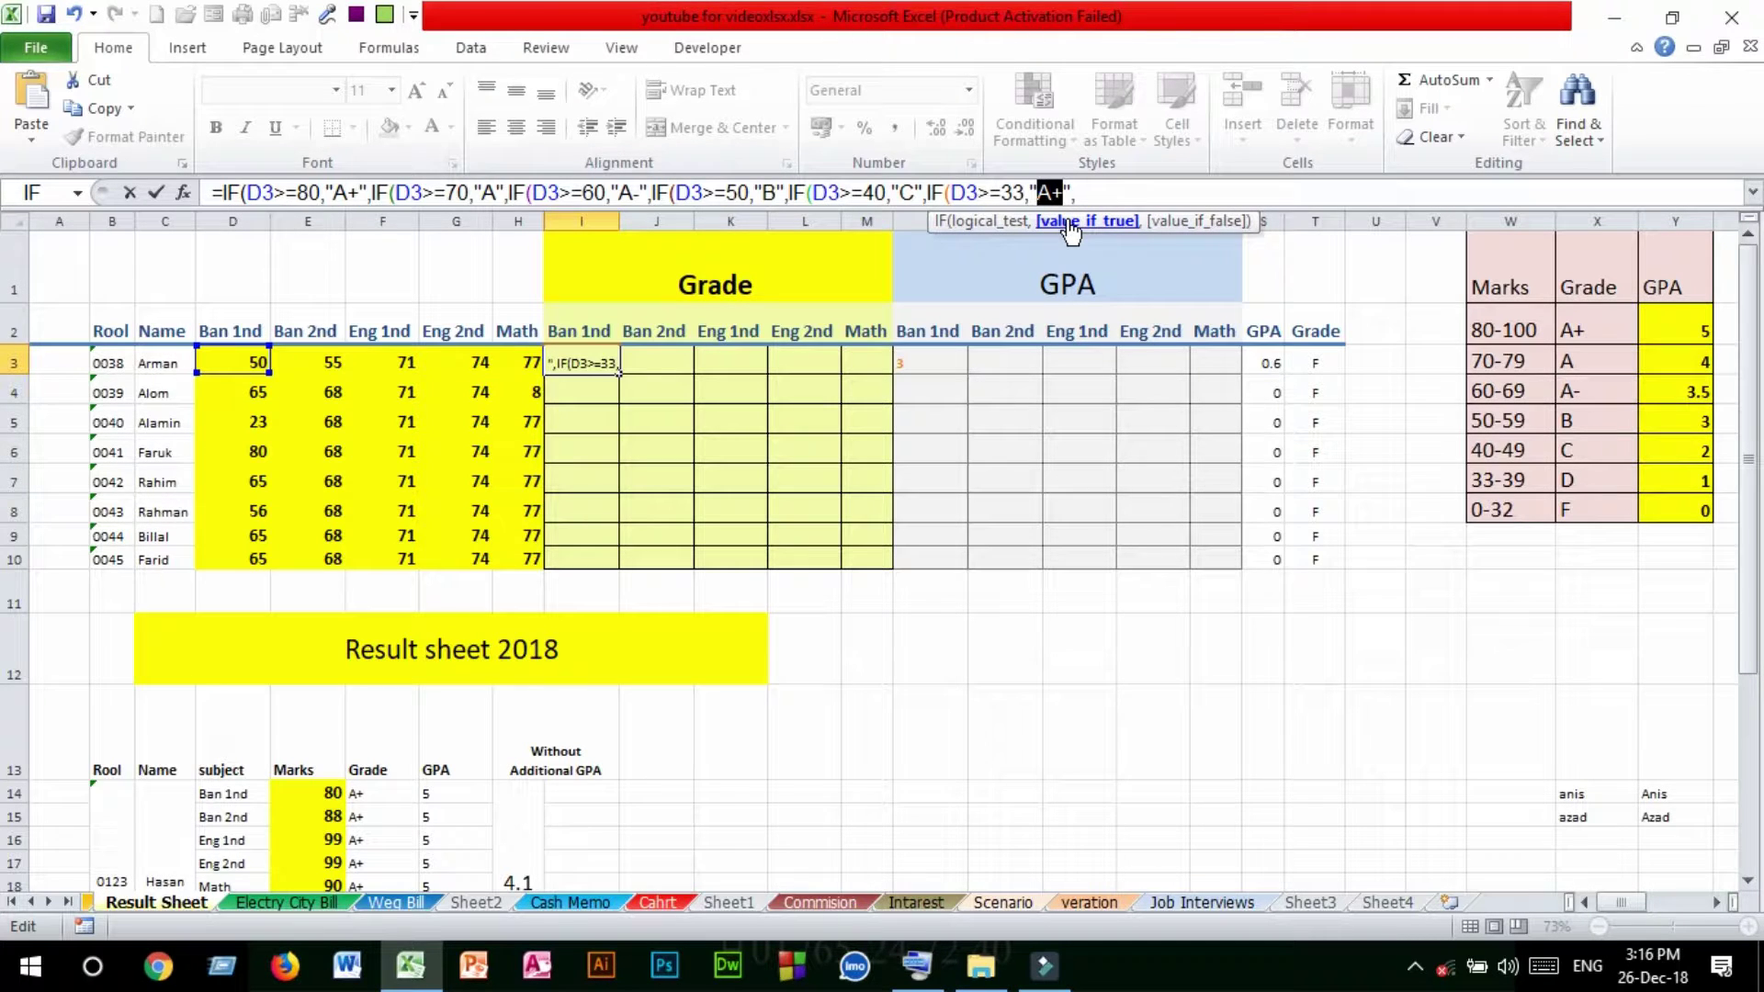
{"action": "type", "text": "D"}
Step: Add the last pasted condition to the I3 formula and edit it to IF(D3>=0,"F",
{"action": "left_click", "coordinate": [1081, 191]}
{"action": "type", "text": "IF(D3>=80,\"A+\","}
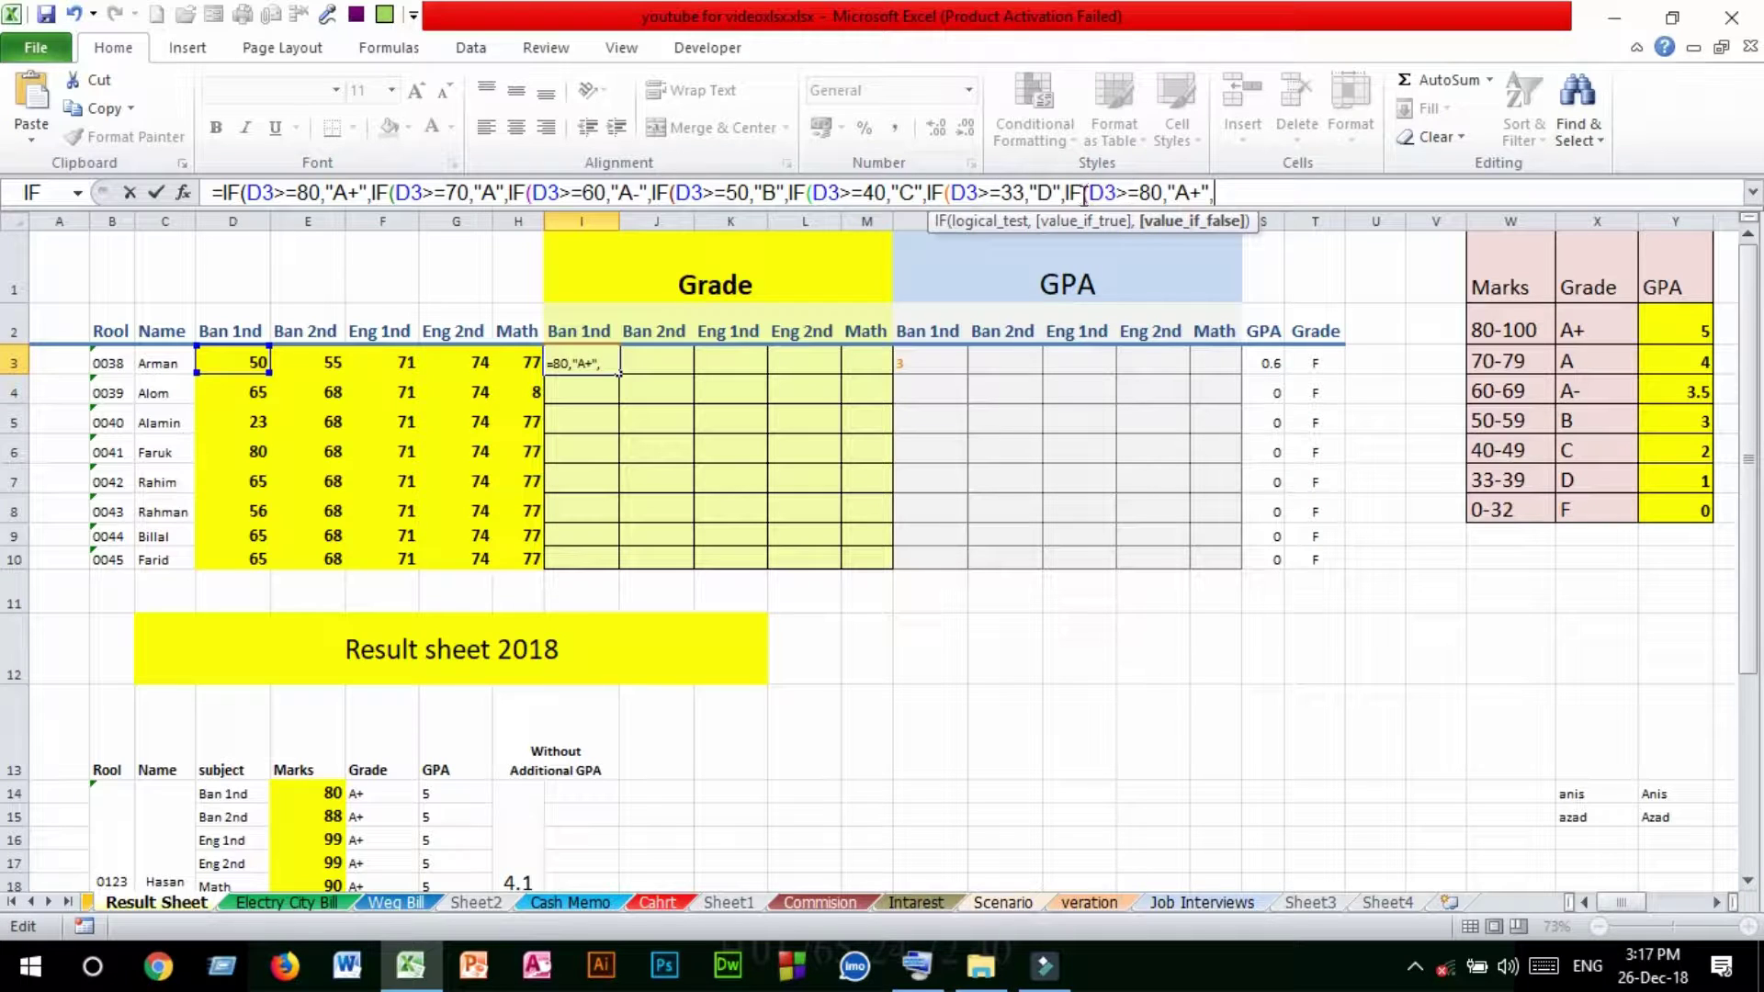
{"action": "double_click", "coordinate": [1144, 193]}
{"action": "type", "text": "0"}
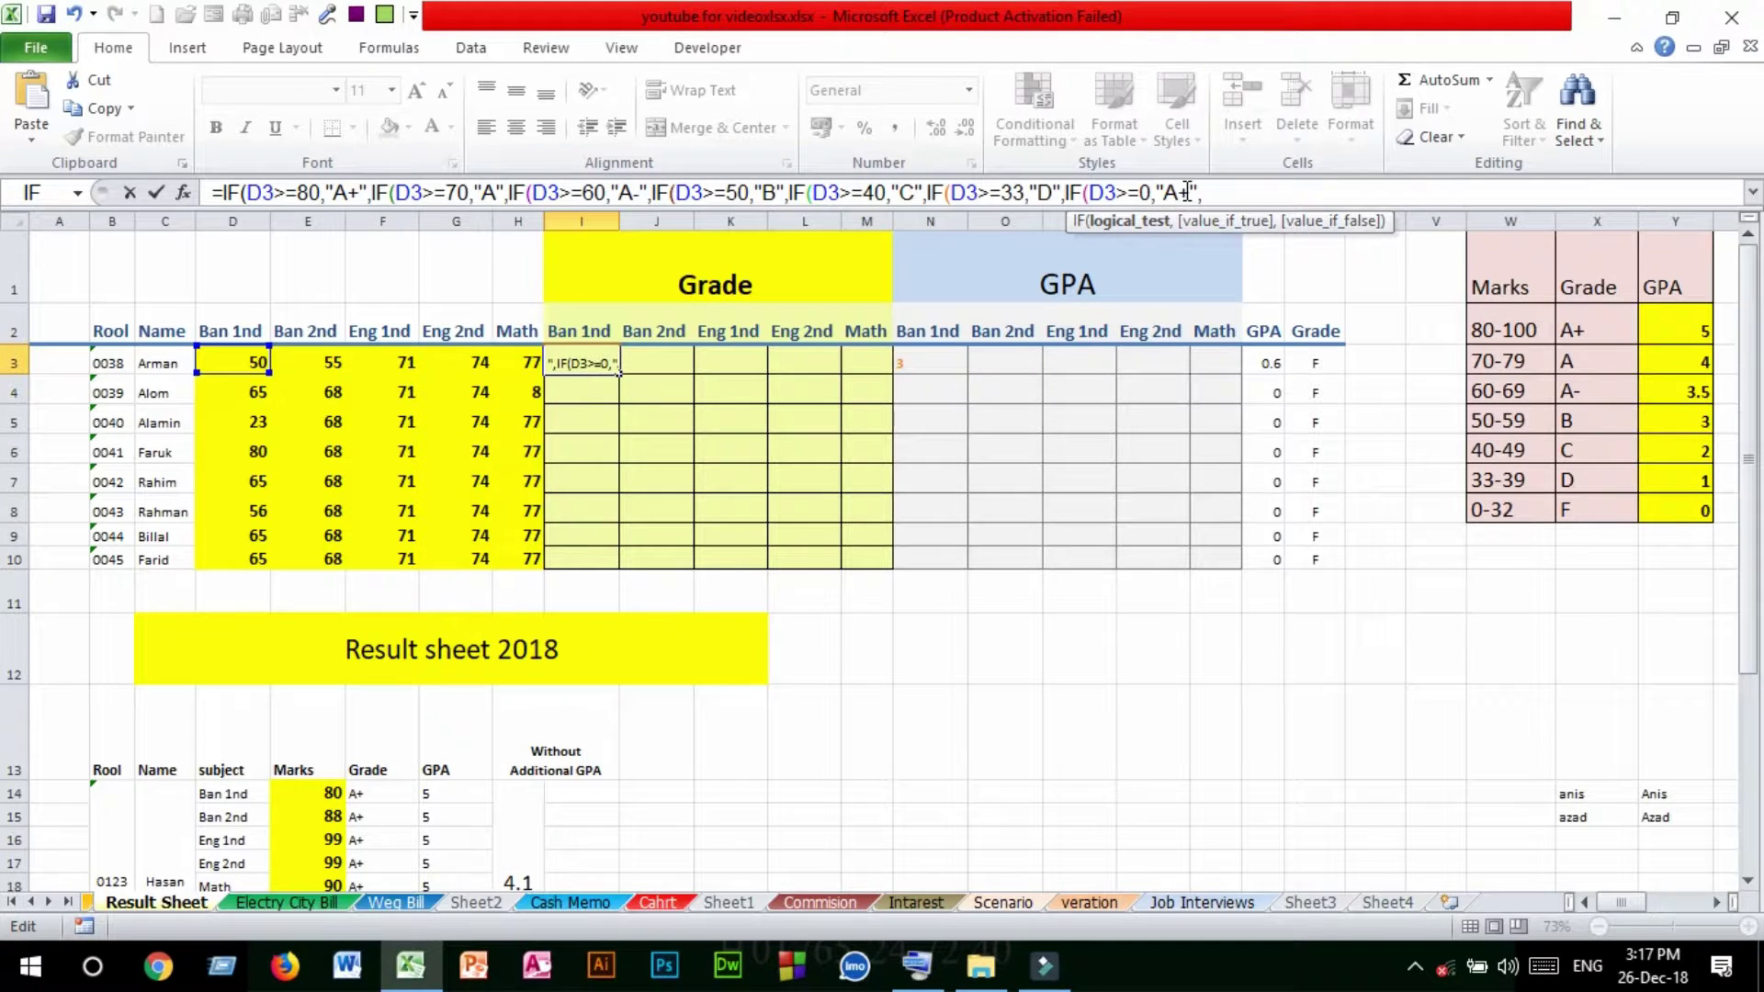
{"action": "double_click", "coordinate": [1180, 192]}
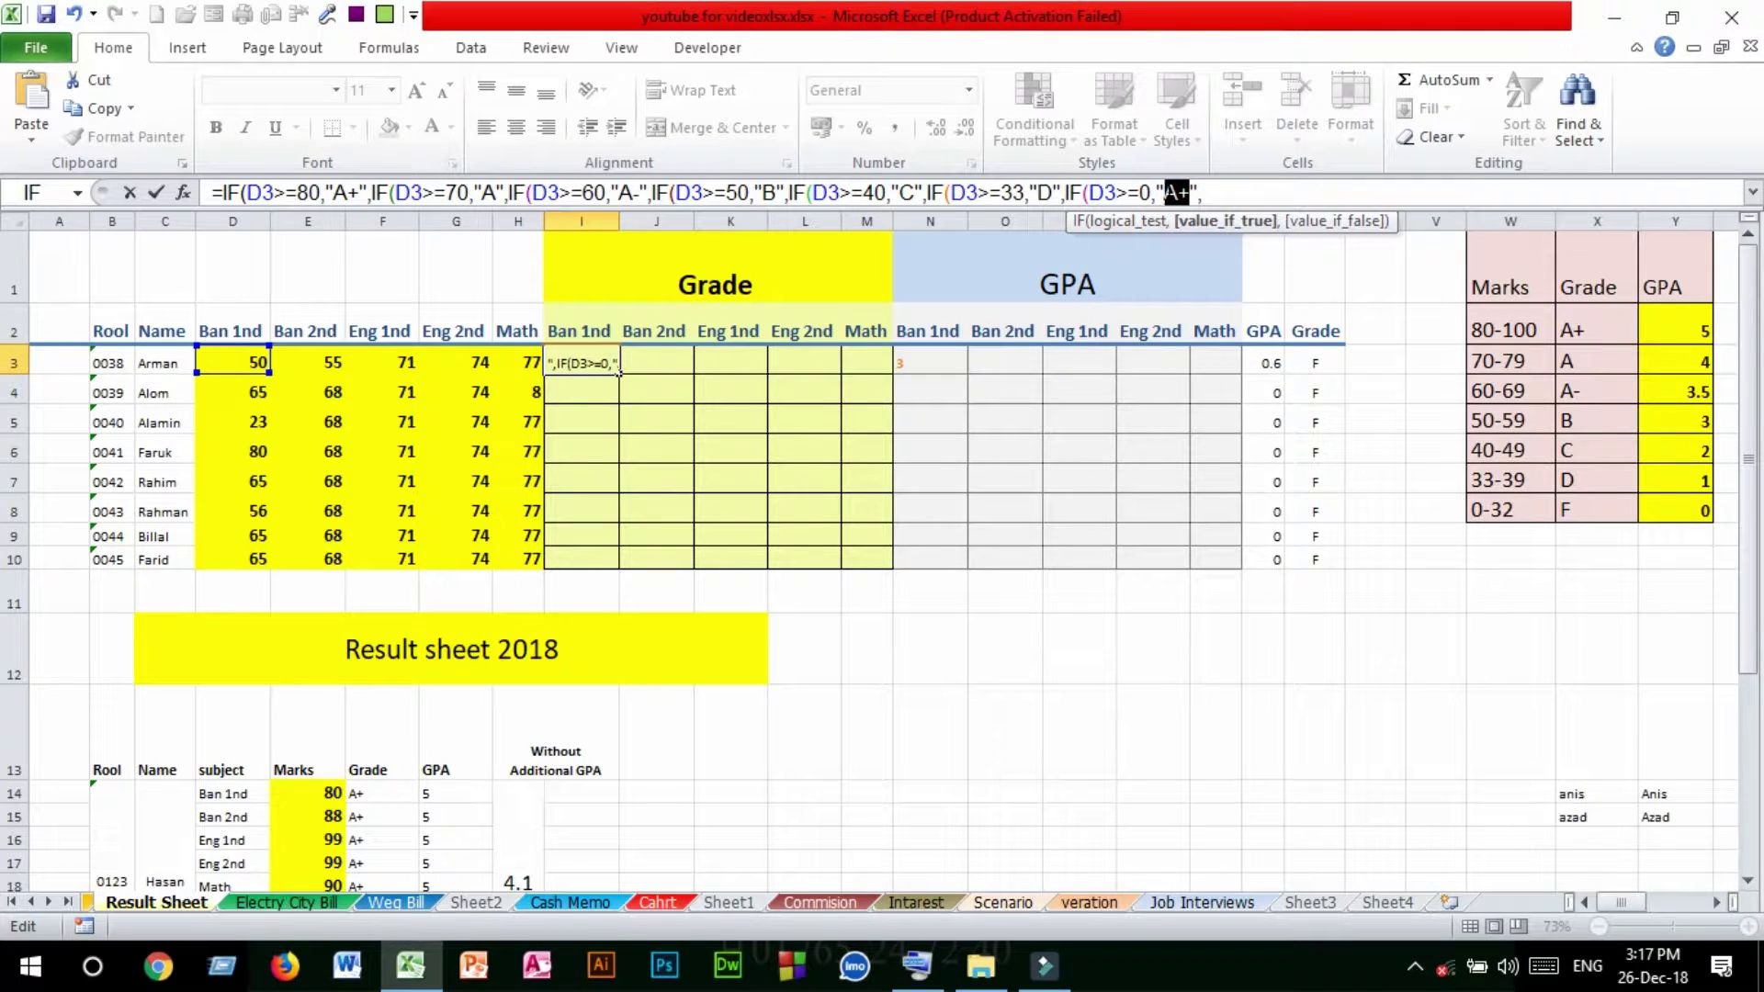
{"action": "type", "text": "F"}
Step: Close the nested IF formula in I3 with seven closing parentheses and enter it
{"action": "left_click", "coordinate": [1192, 192]}
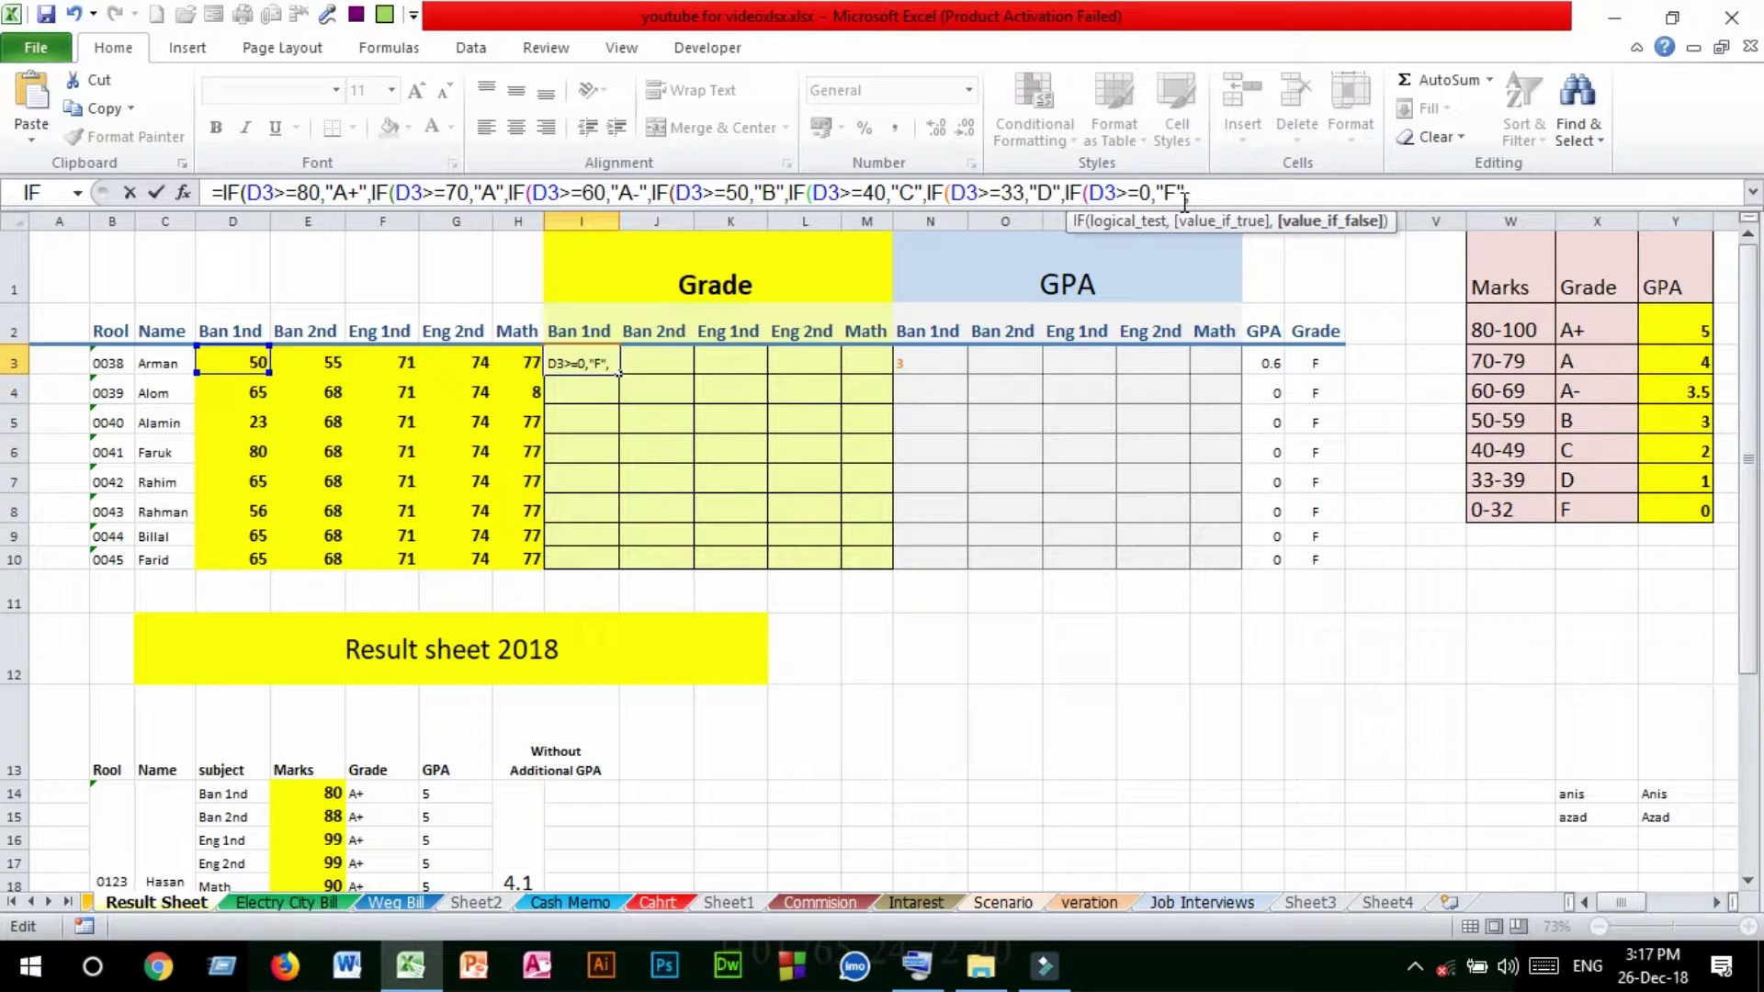
{"action": "type", "text": "))))"}
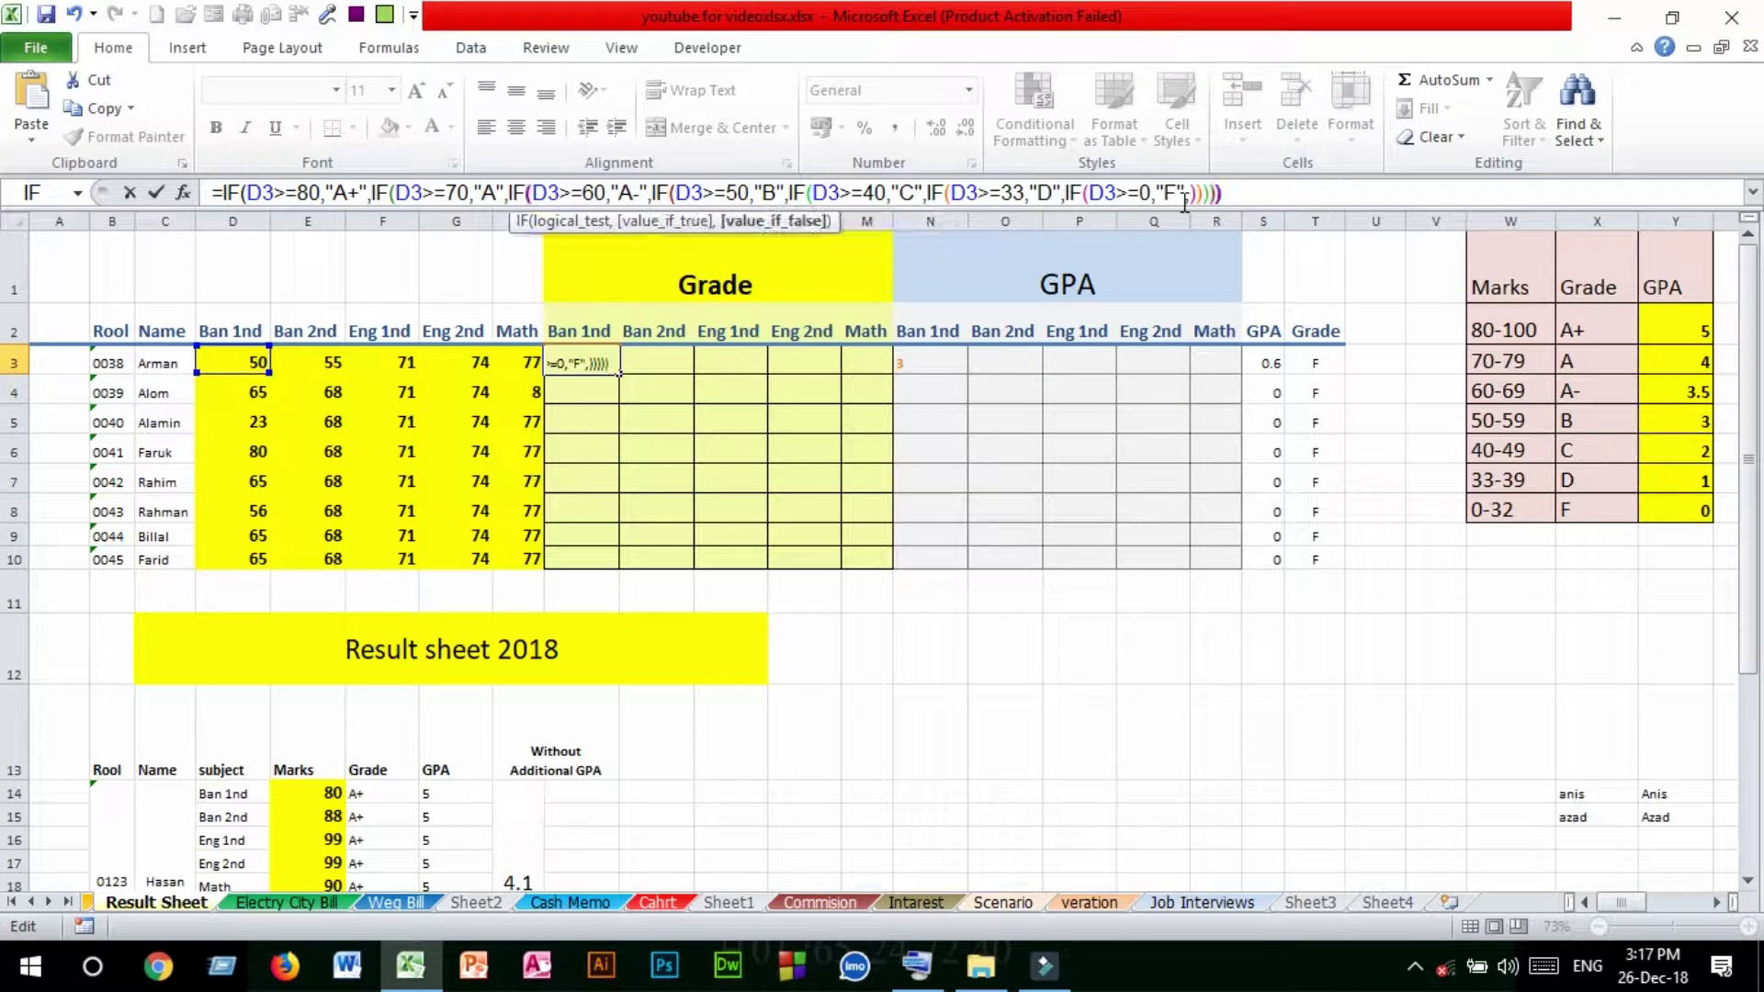
{"action": "type", "text": "))"}
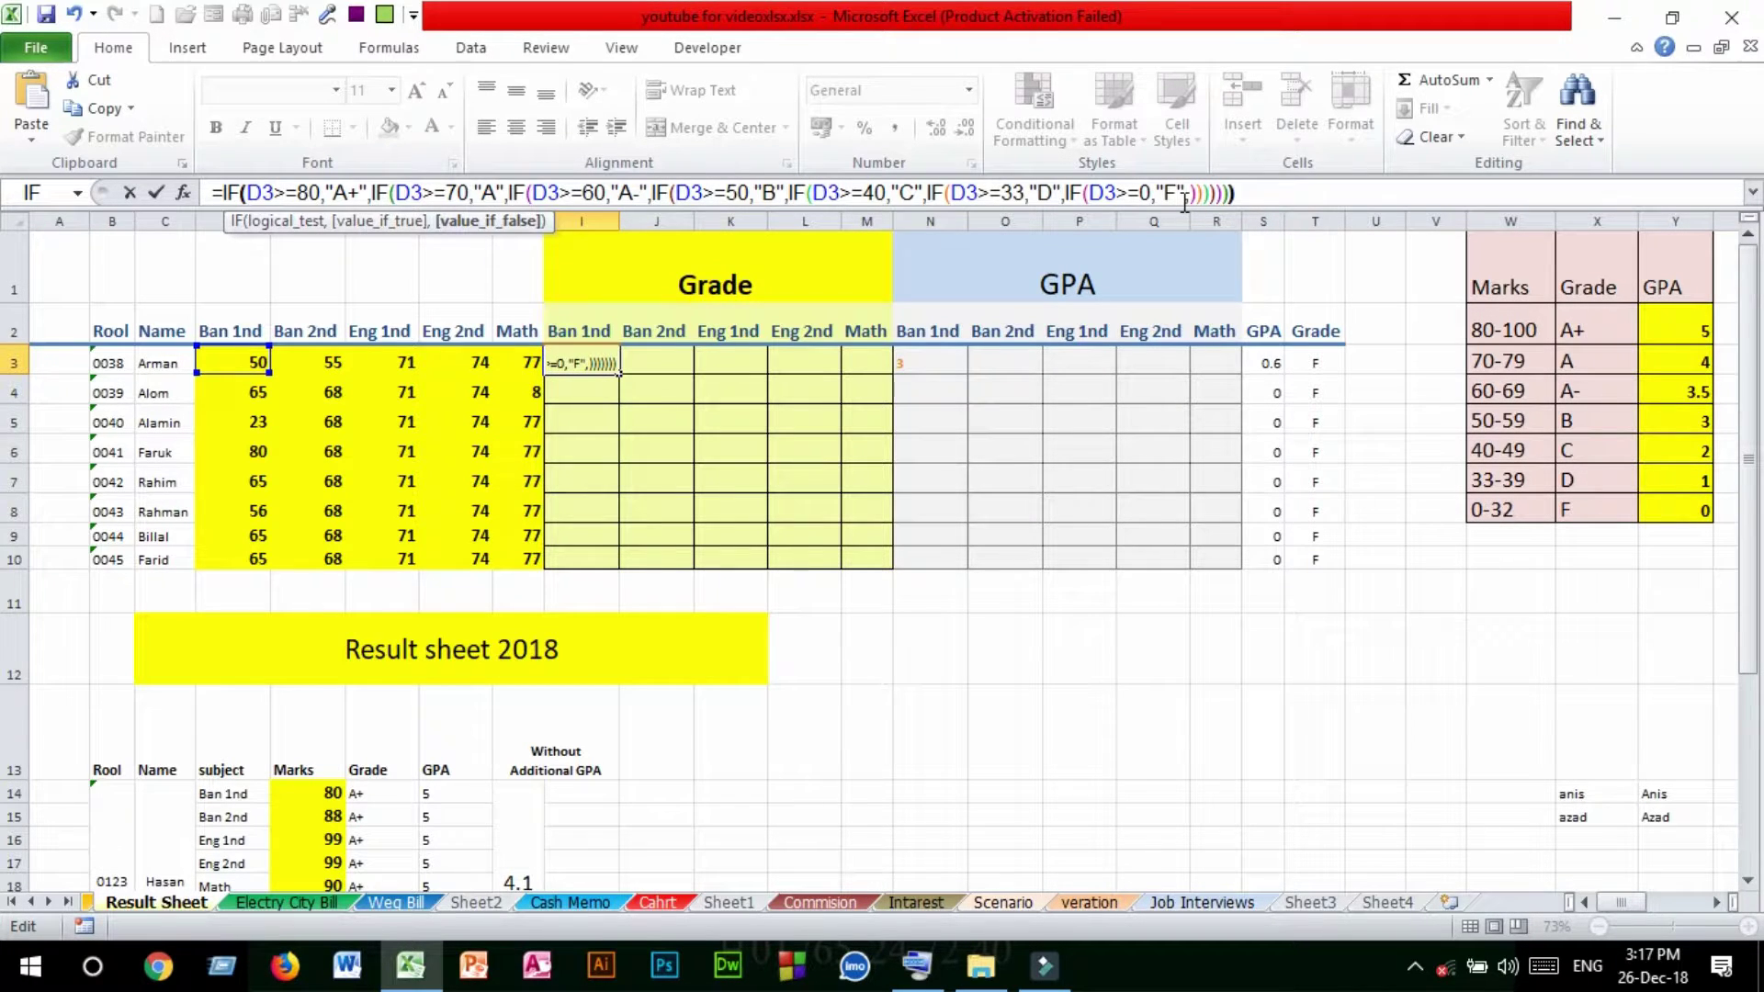
{"action": "type", "text": ")"}
{"action": "key", "text": "Return"}
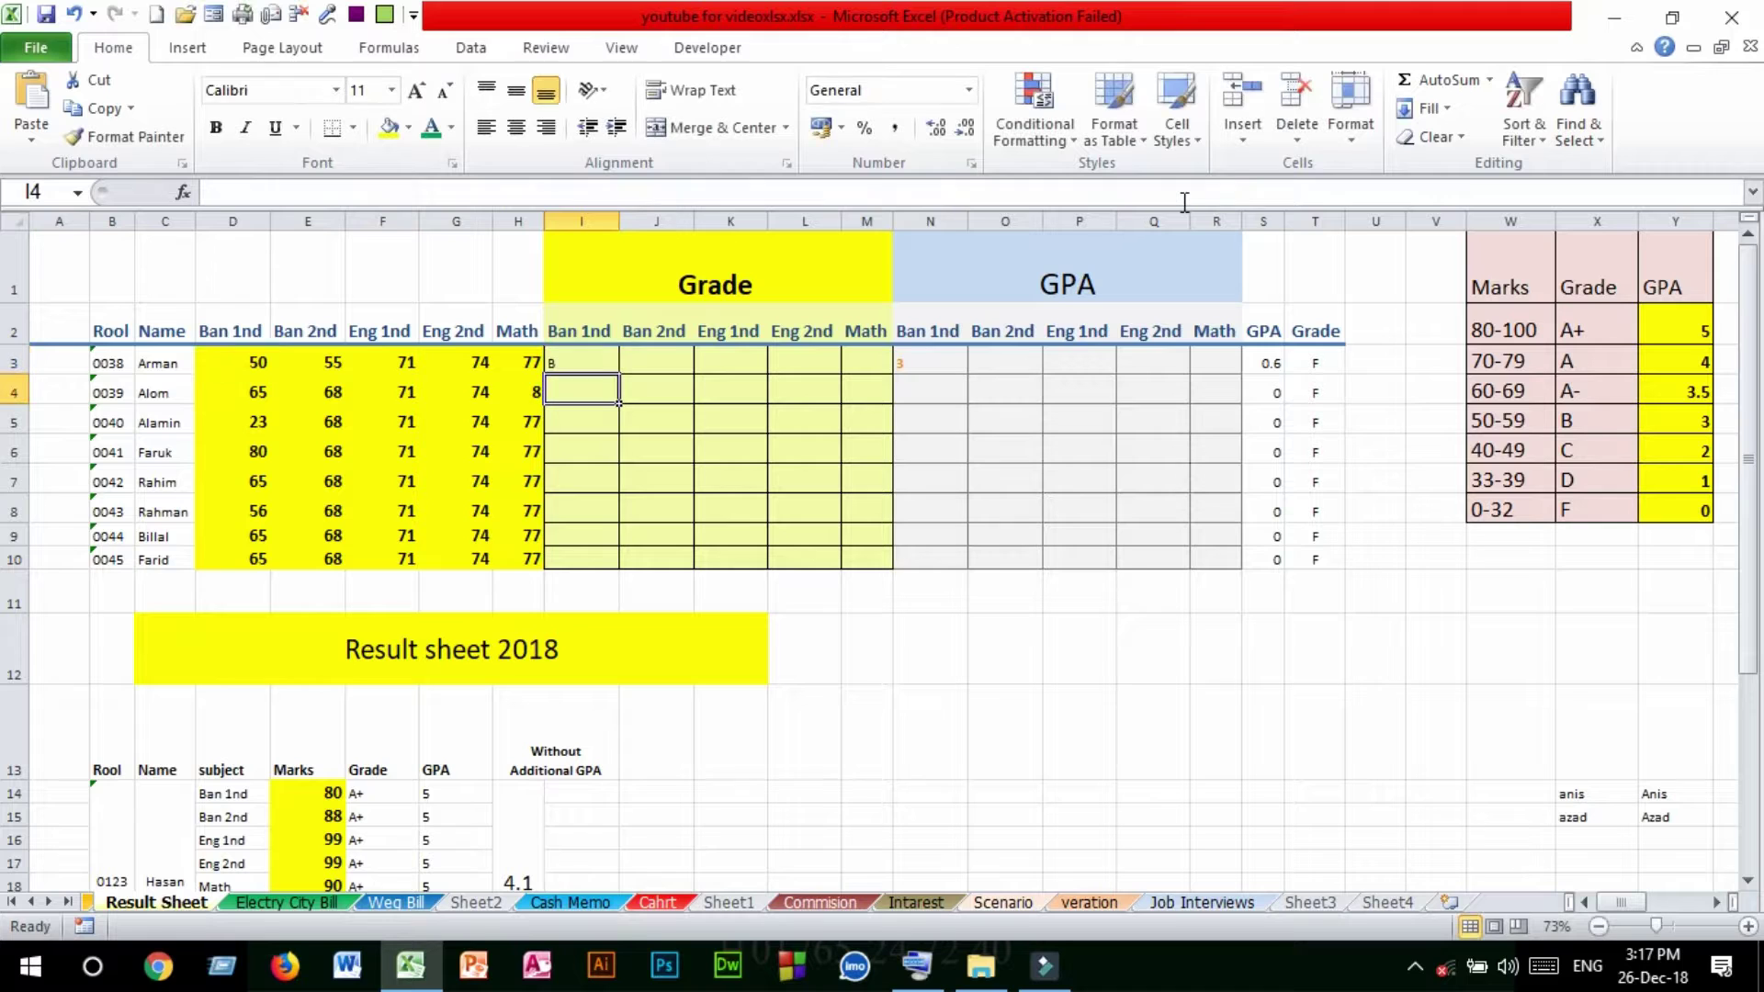
Step: Check the I3 grade against the mark in D3 and fill the formula across row 3 to the Math grade in M3
{"action": "left_click", "coordinate": [579, 358]}
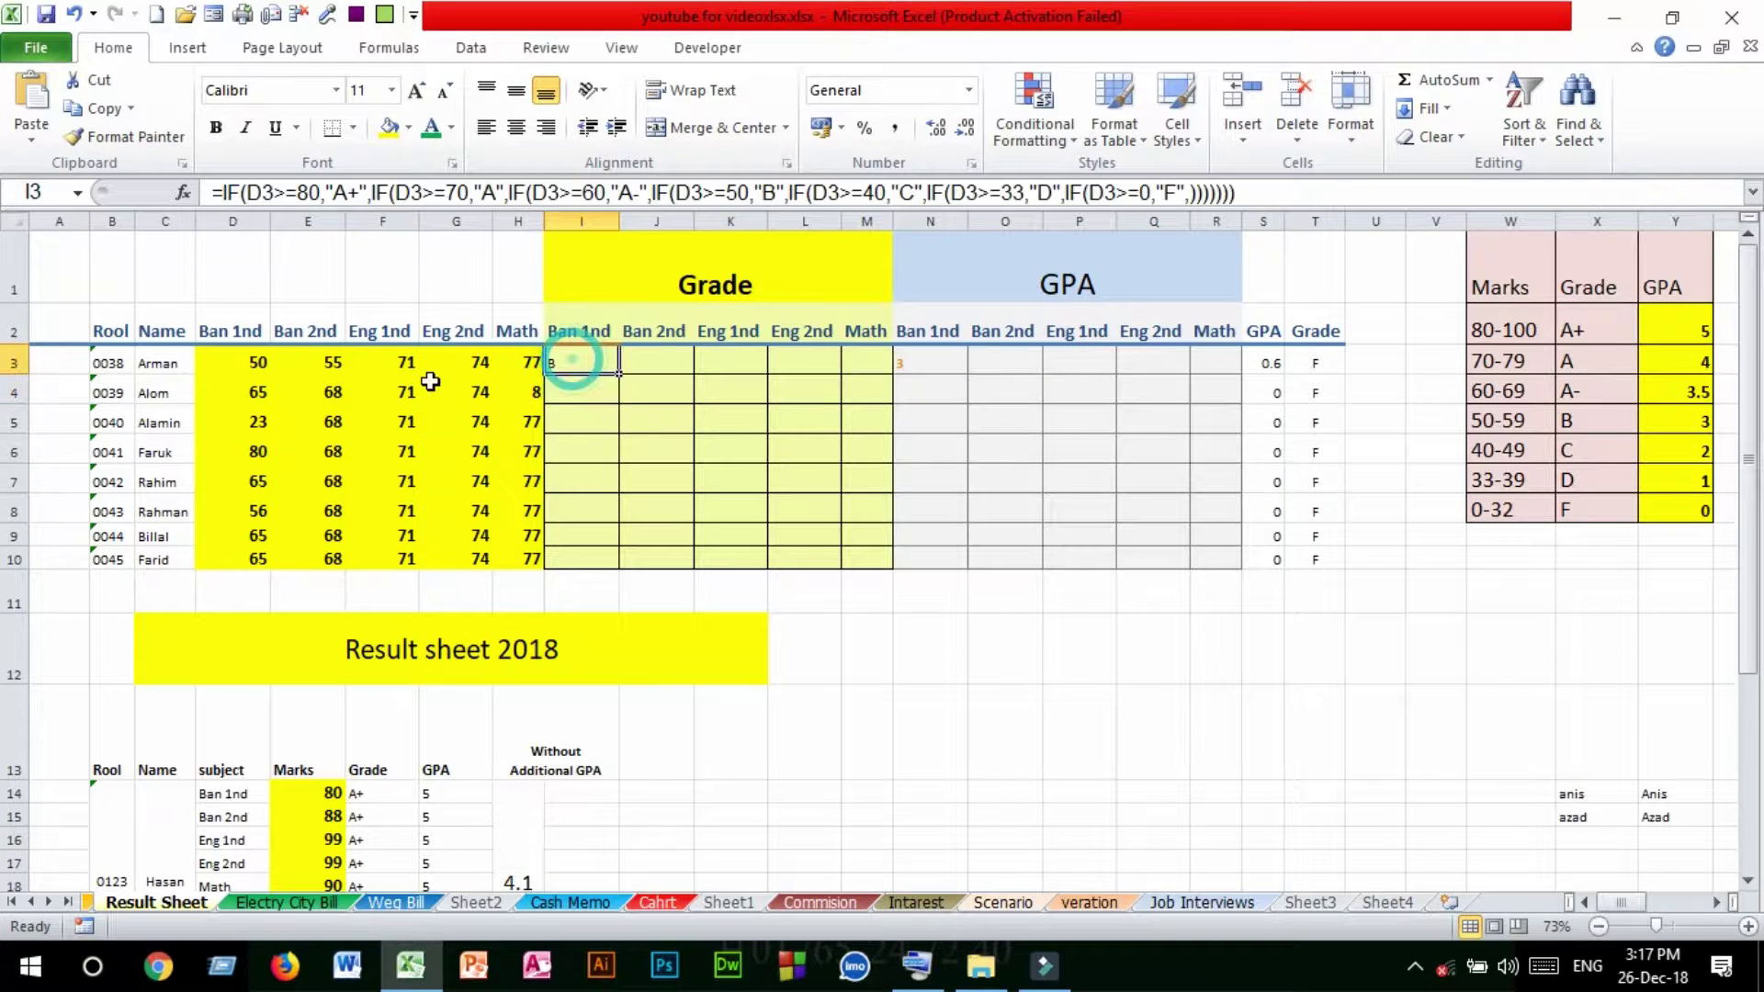
{"action": "left_click", "coordinate": [220, 359]}
{"action": "left_click", "coordinate": [588, 358]}
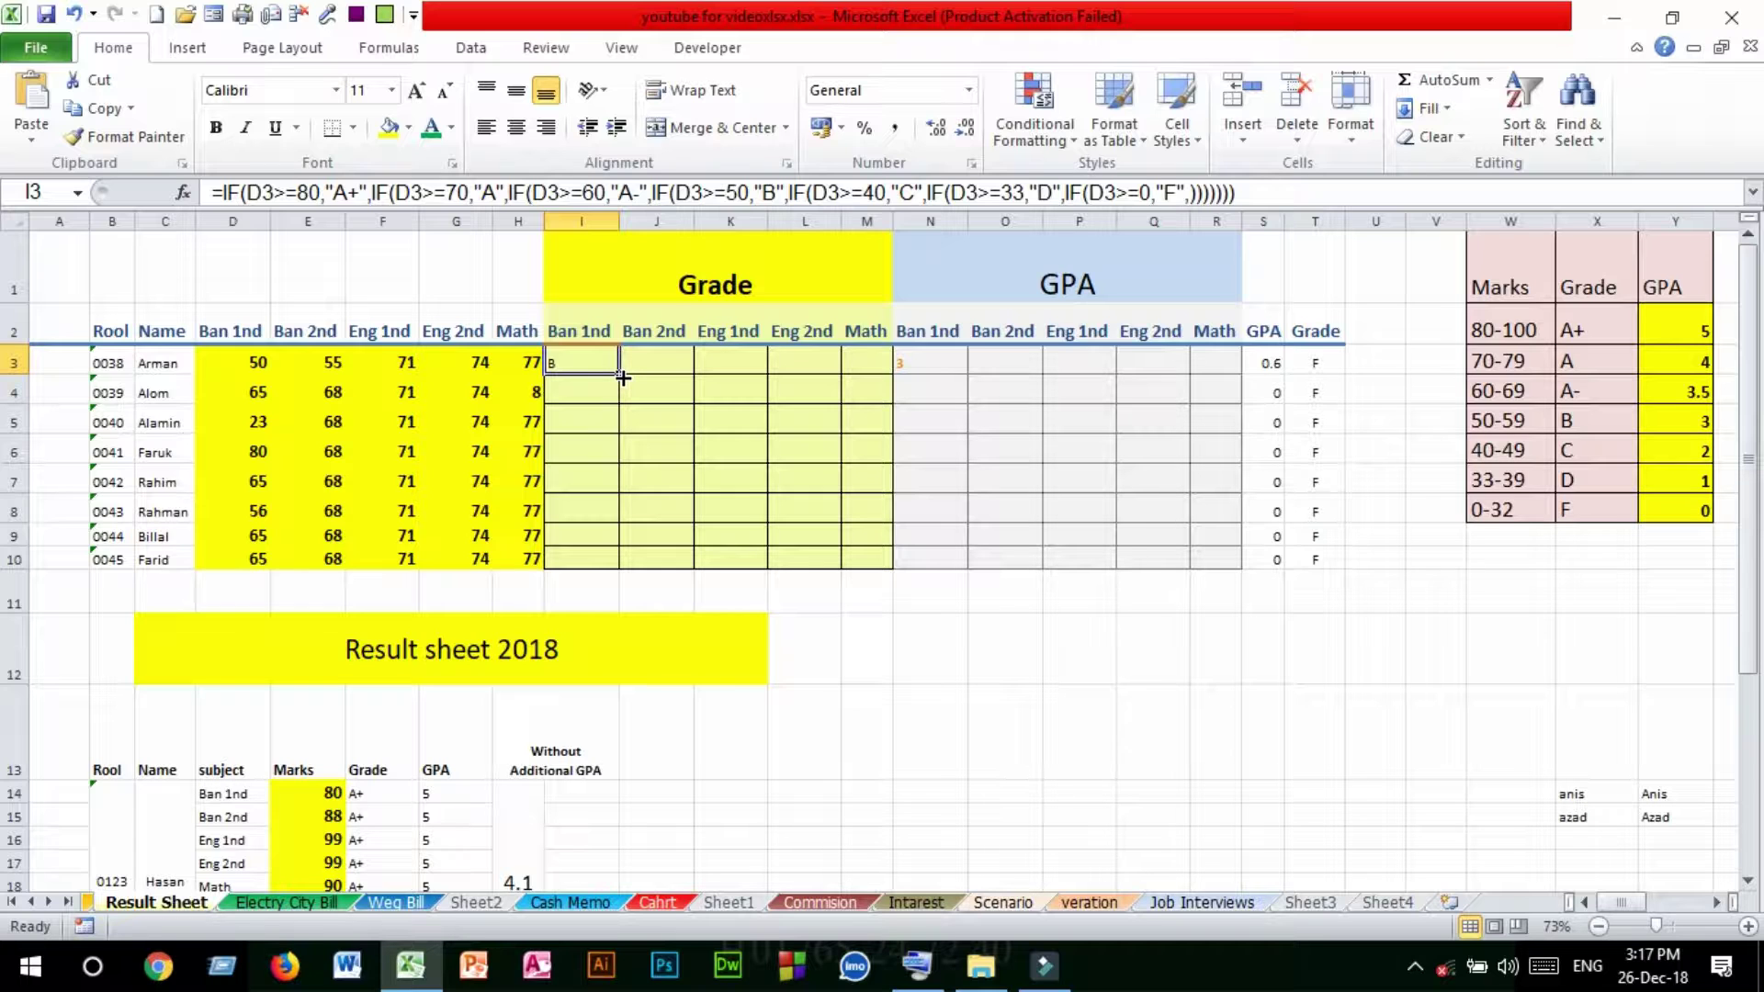
{"action": "left_click_drag", "start_coordinate": [622, 378], "coordinate": [906, 371]}
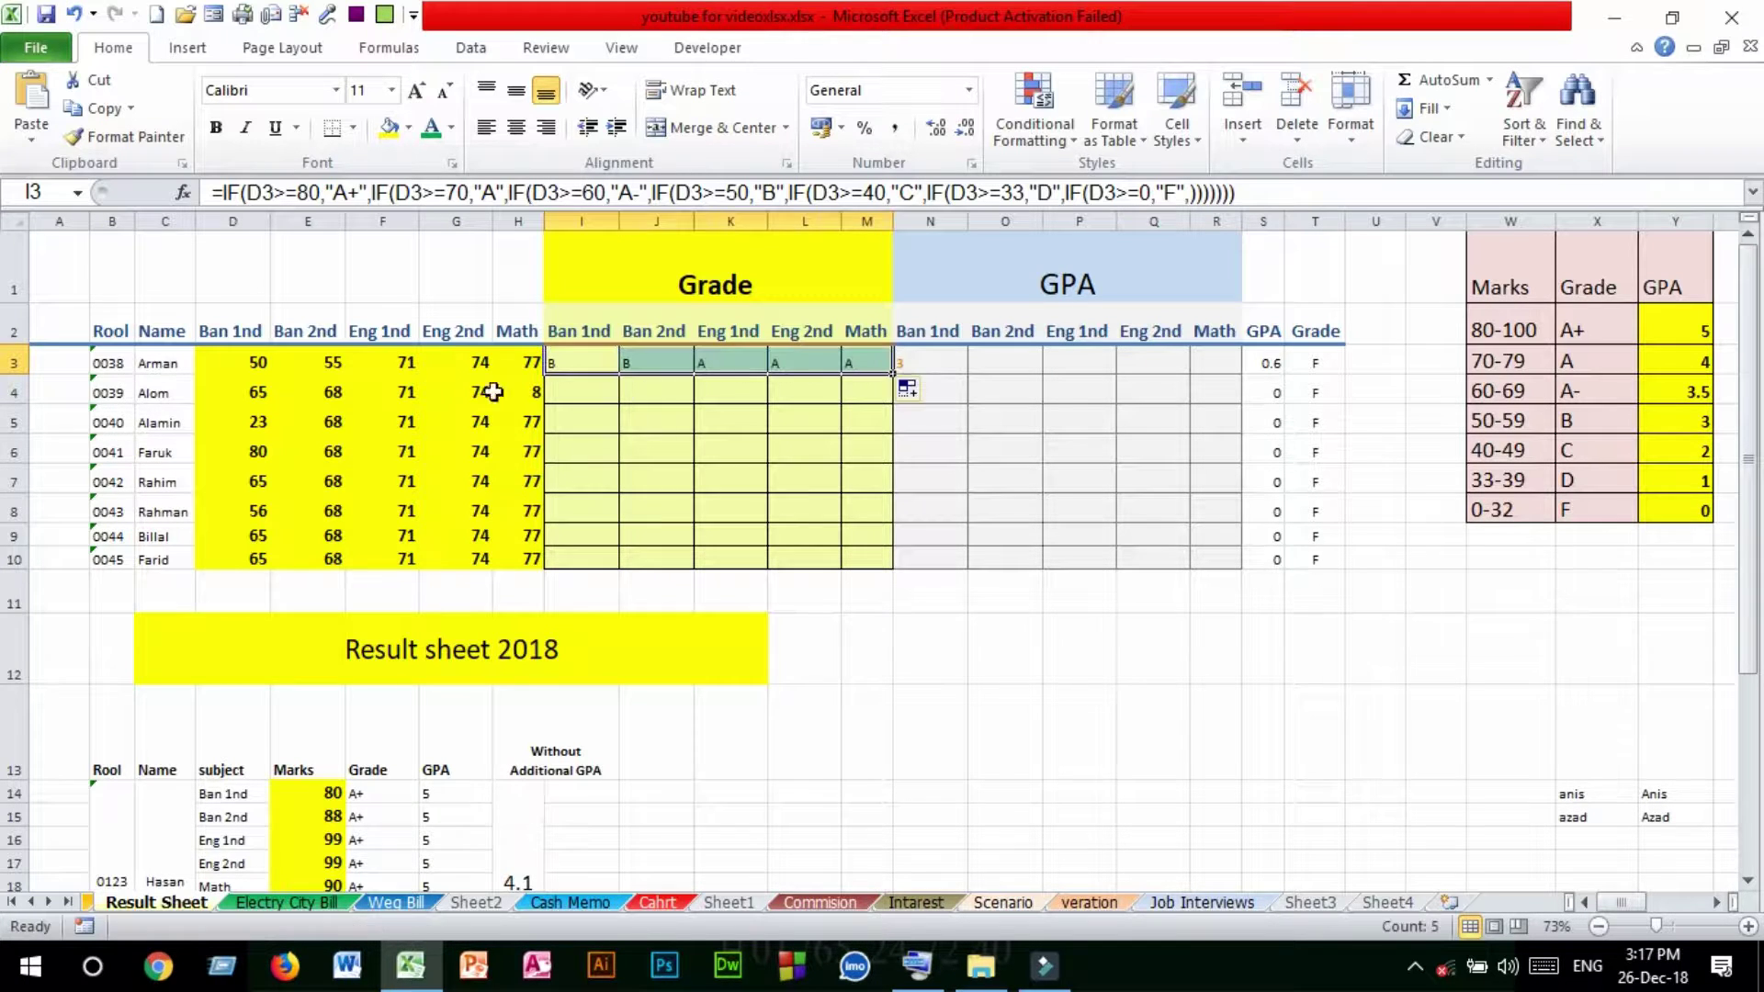
Step: Check row 3's marks against the grades, and fill the grade formulas in I3:M3 down to row 10
{"action": "left_click", "coordinate": [313, 359]}
{"action": "left_click", "coordinate": [393, 358]}
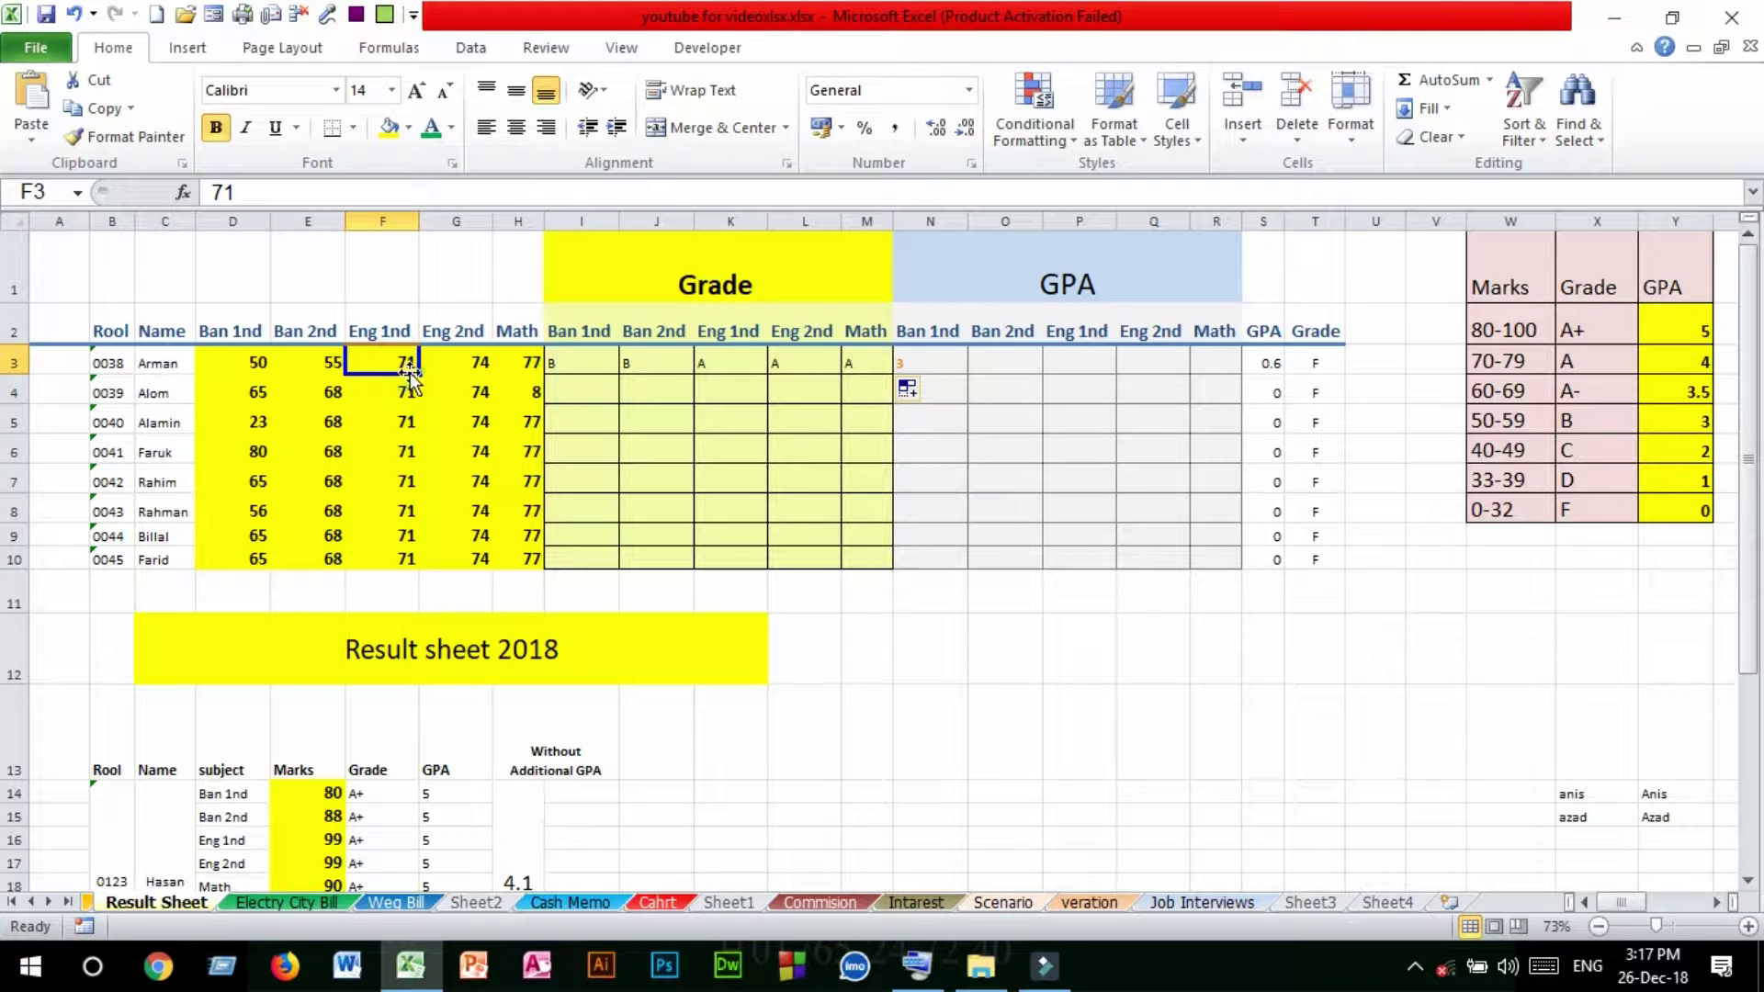
{"action": "left_click", "coordinate": [478, 363]}
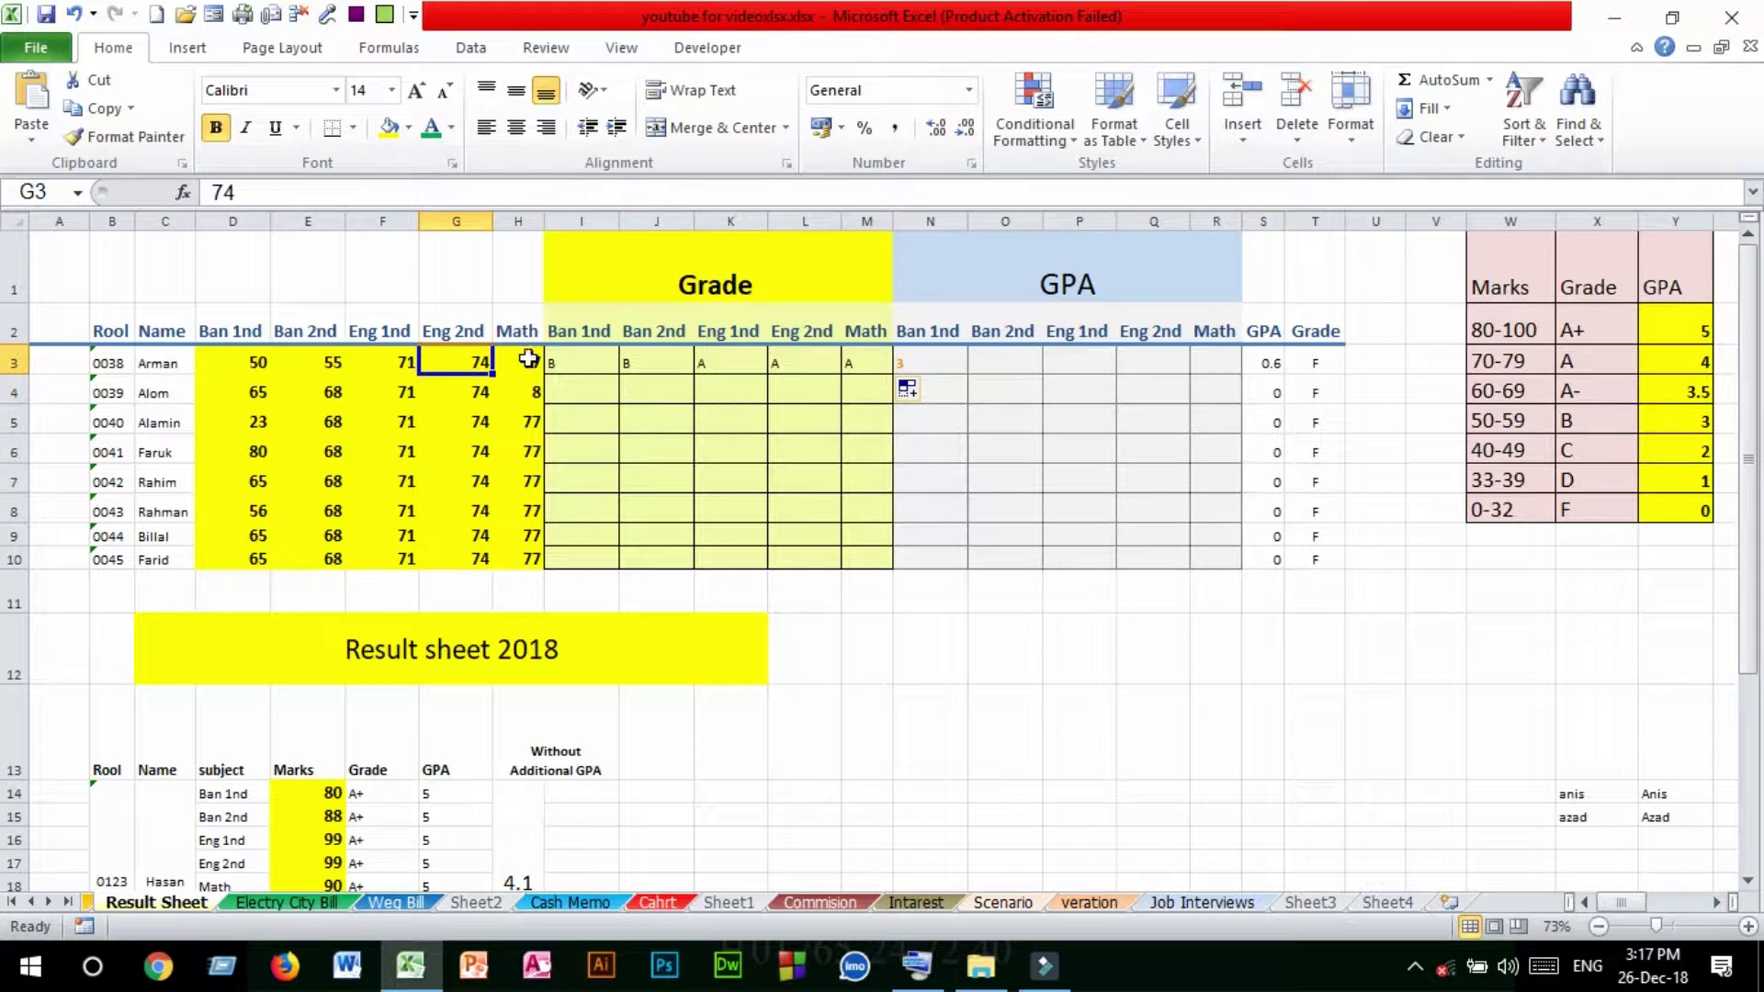
{"action": "left_click", "coordinate": [528, 366]}
{"action": "left_click", "coordinate": [867, 363]}
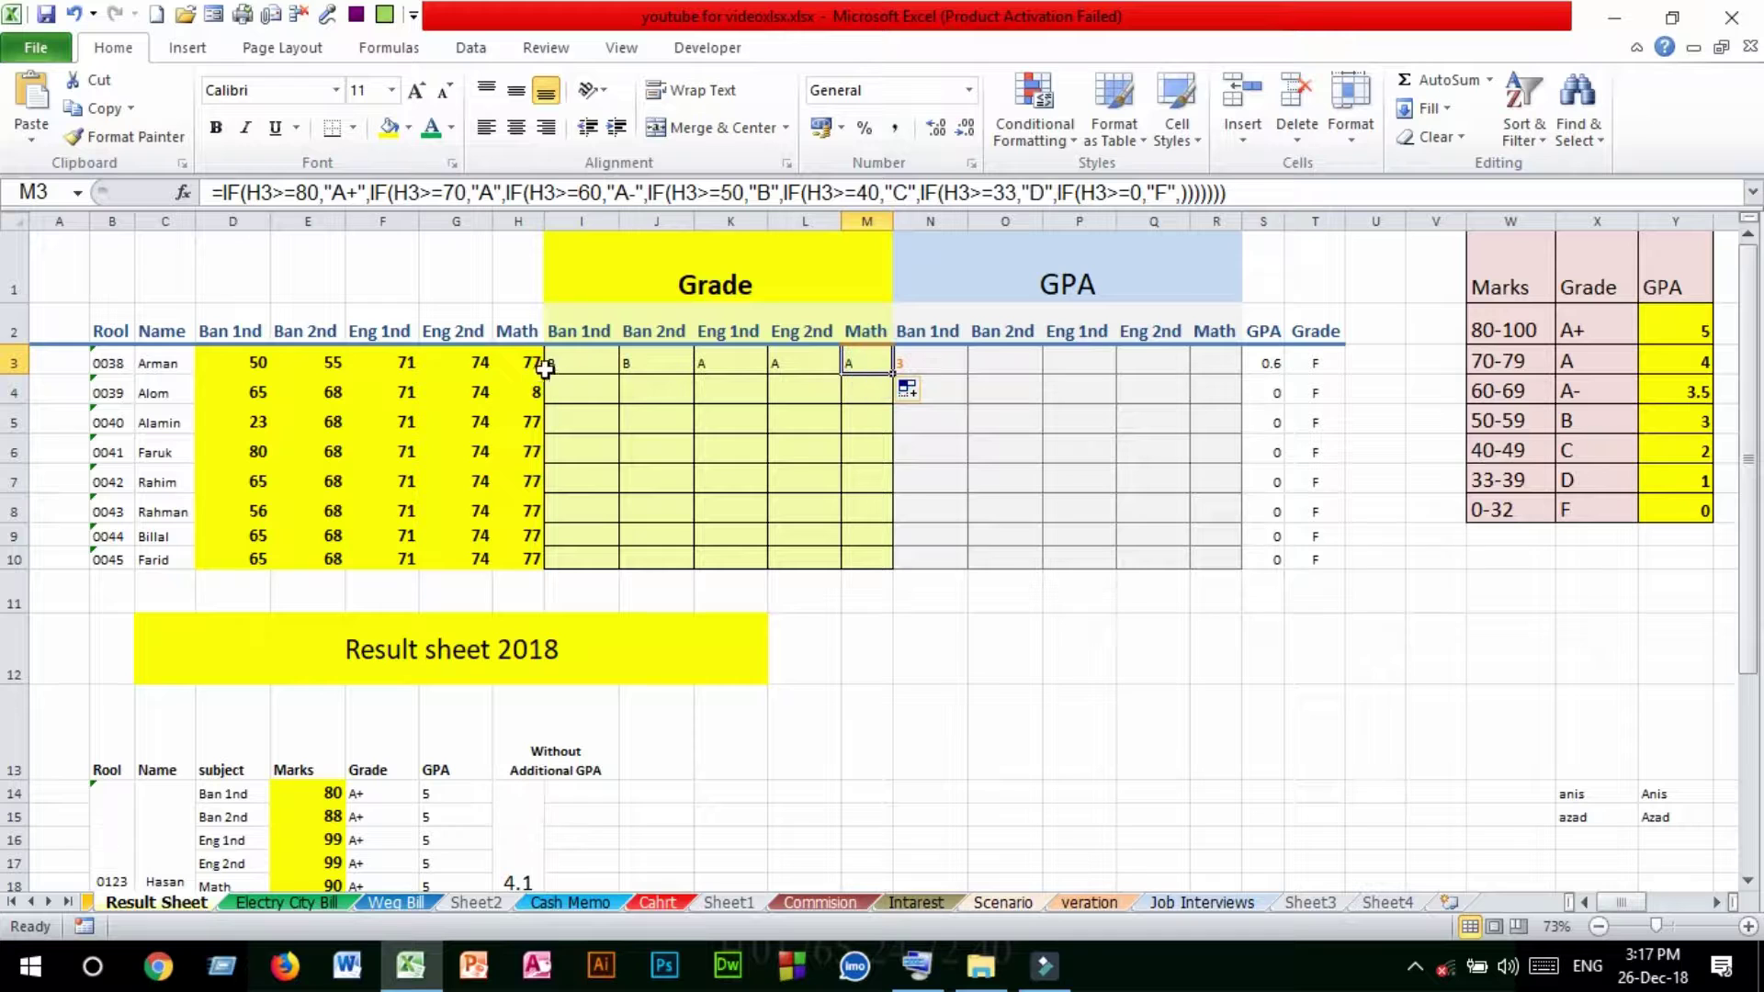
{"action": "left_click", "coordinate": [556, 363]}
{"action": "left_click_drag", "start_coordinate": [637, 363], "coordinate": [906, 572]}
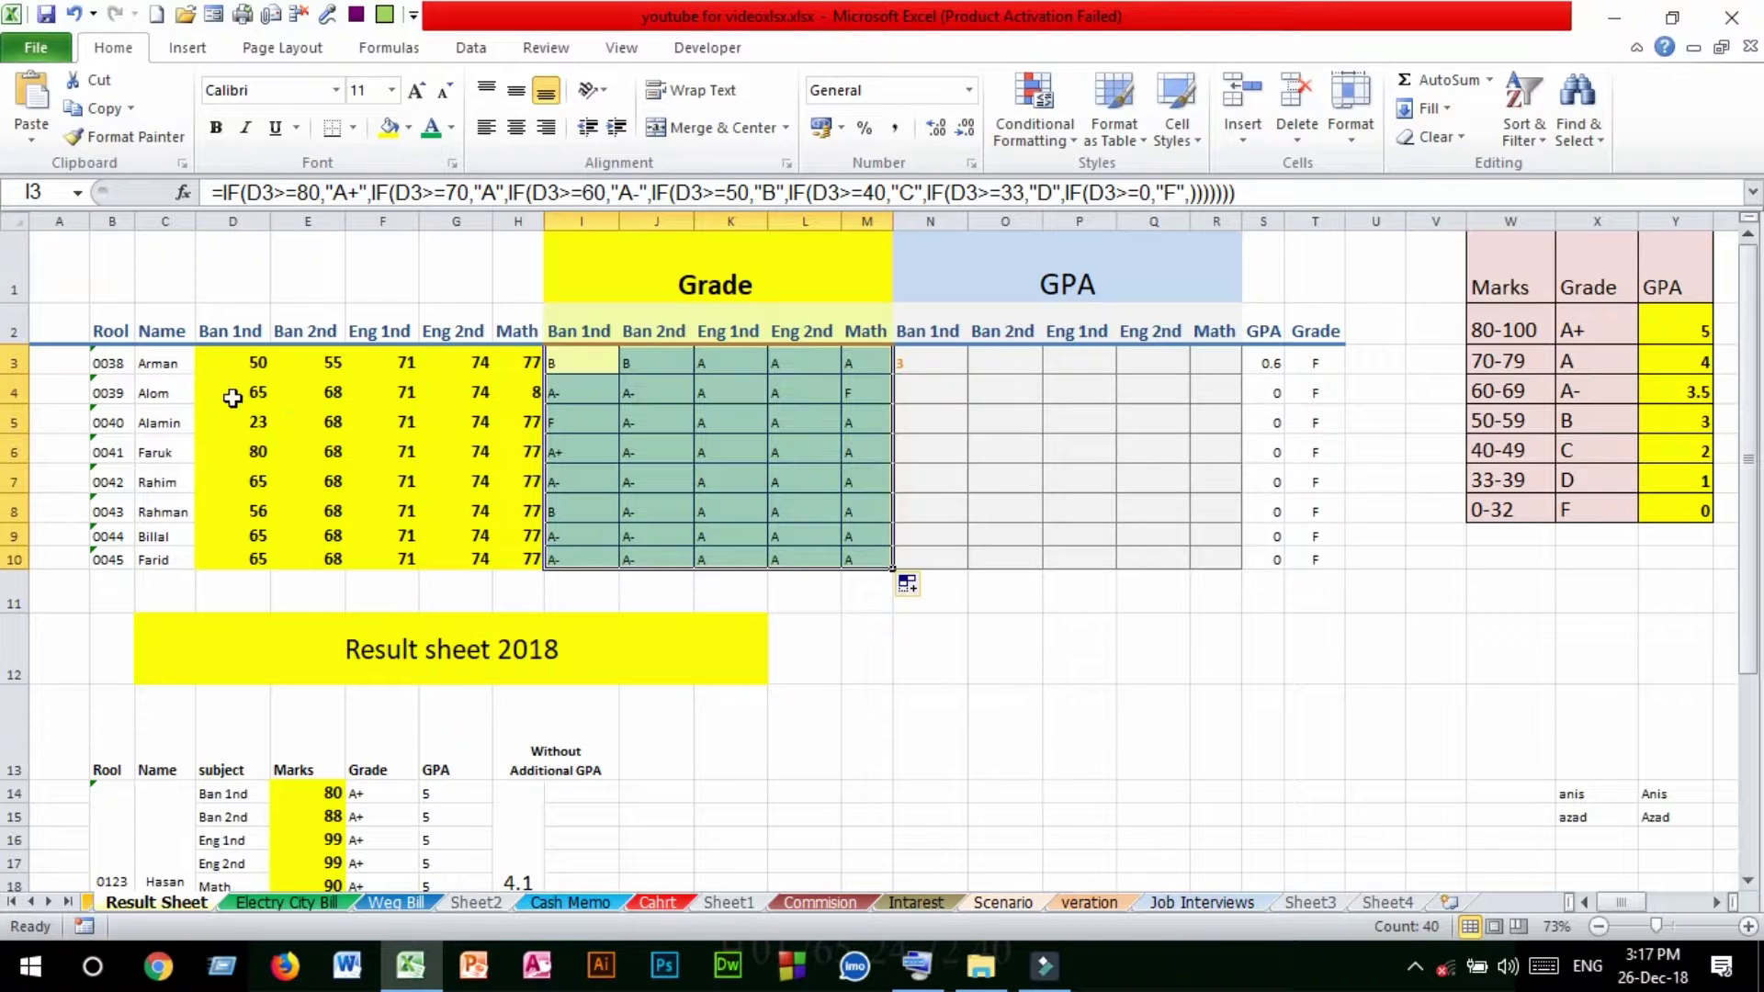
Step: Compare the filled grades in row 4 with that student's subject marks
{"action": "left_click", "coordinate": [558, 393]}
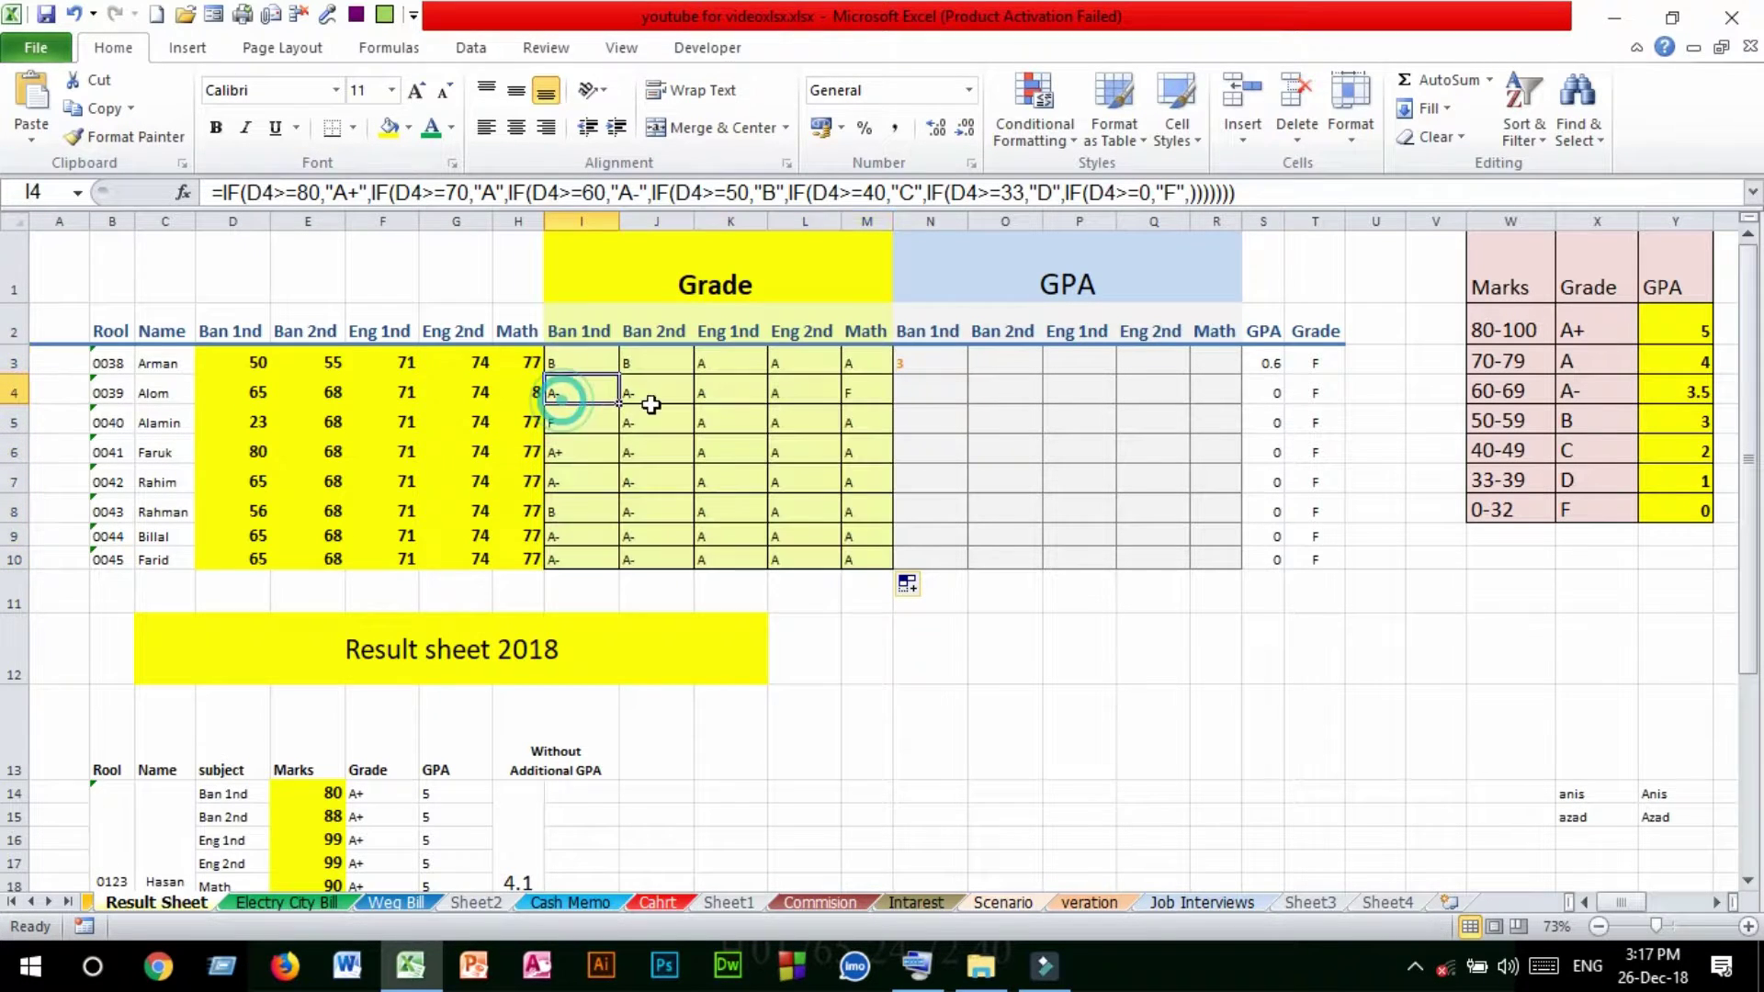
{"action": "left_click", "coordinate": [642, 393]}
{"action": "left_click", "coordinate": [718, 392]}
{"action": "left_click", "coordinate": [254, 393]}
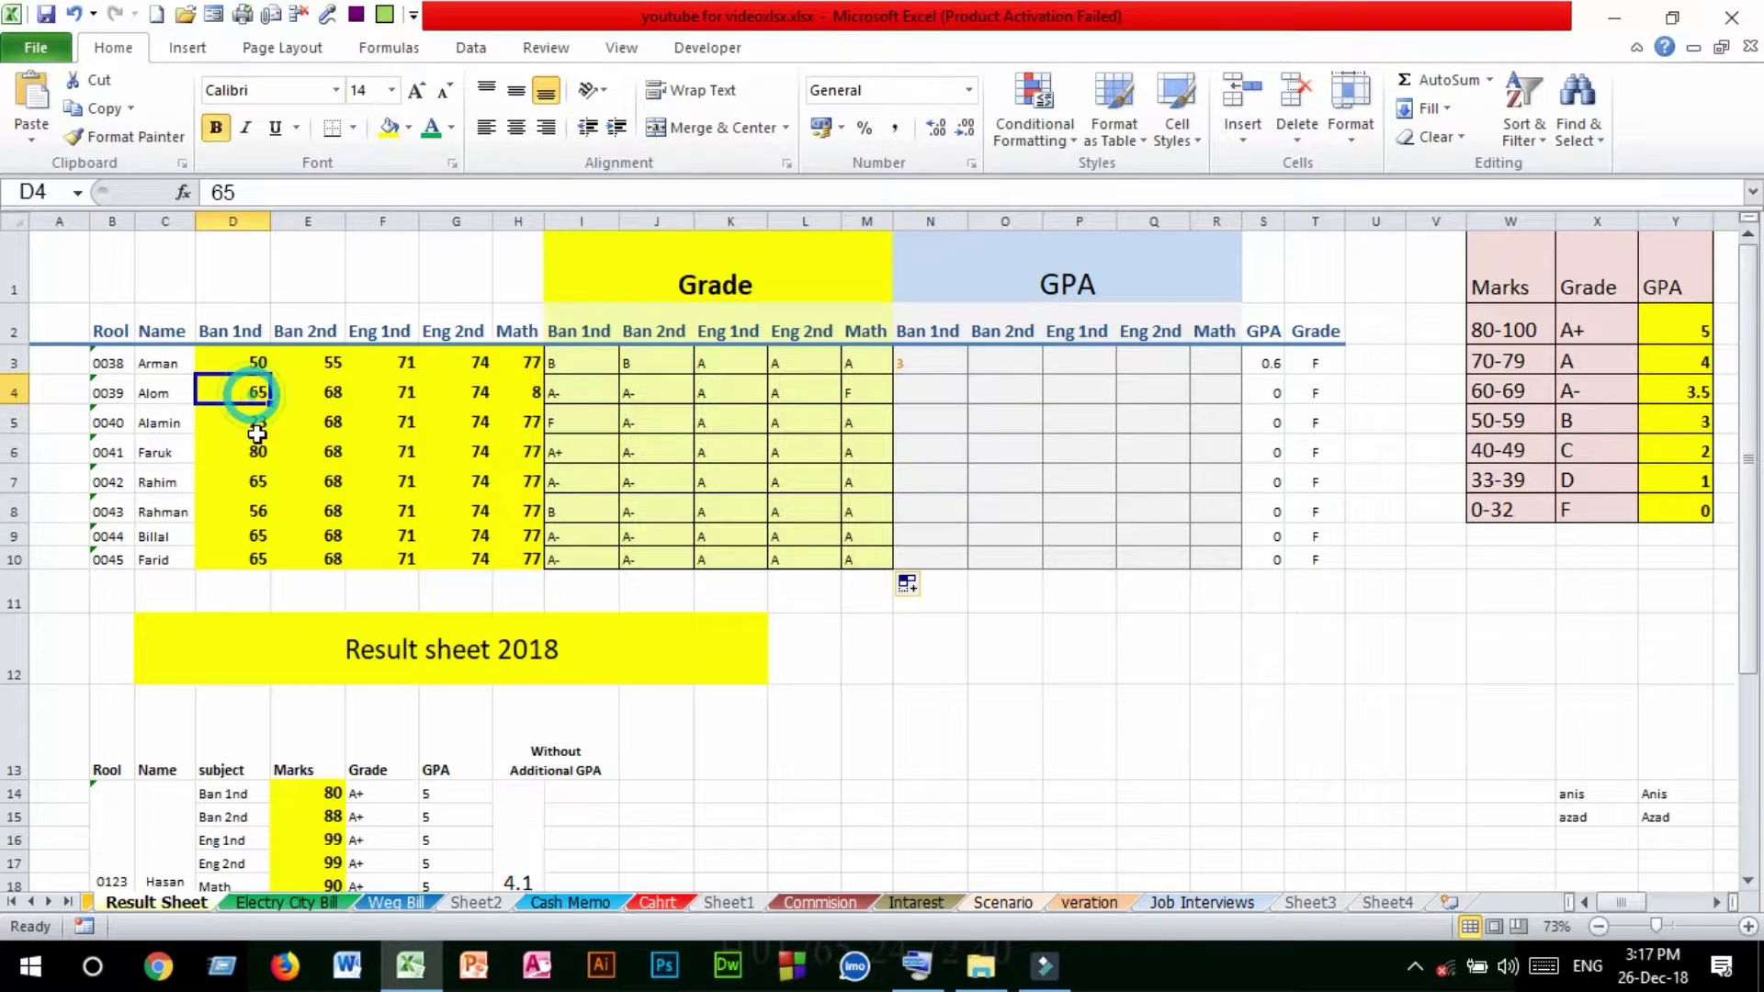
Step: Compare the filled subject grades in row 6 with that student's marks, starting with the Ban 1st mark in D6
{"action": "left_click", "coordinate": [266, 452]}
{"action": "left_click", "coordinate": [564, 455]}
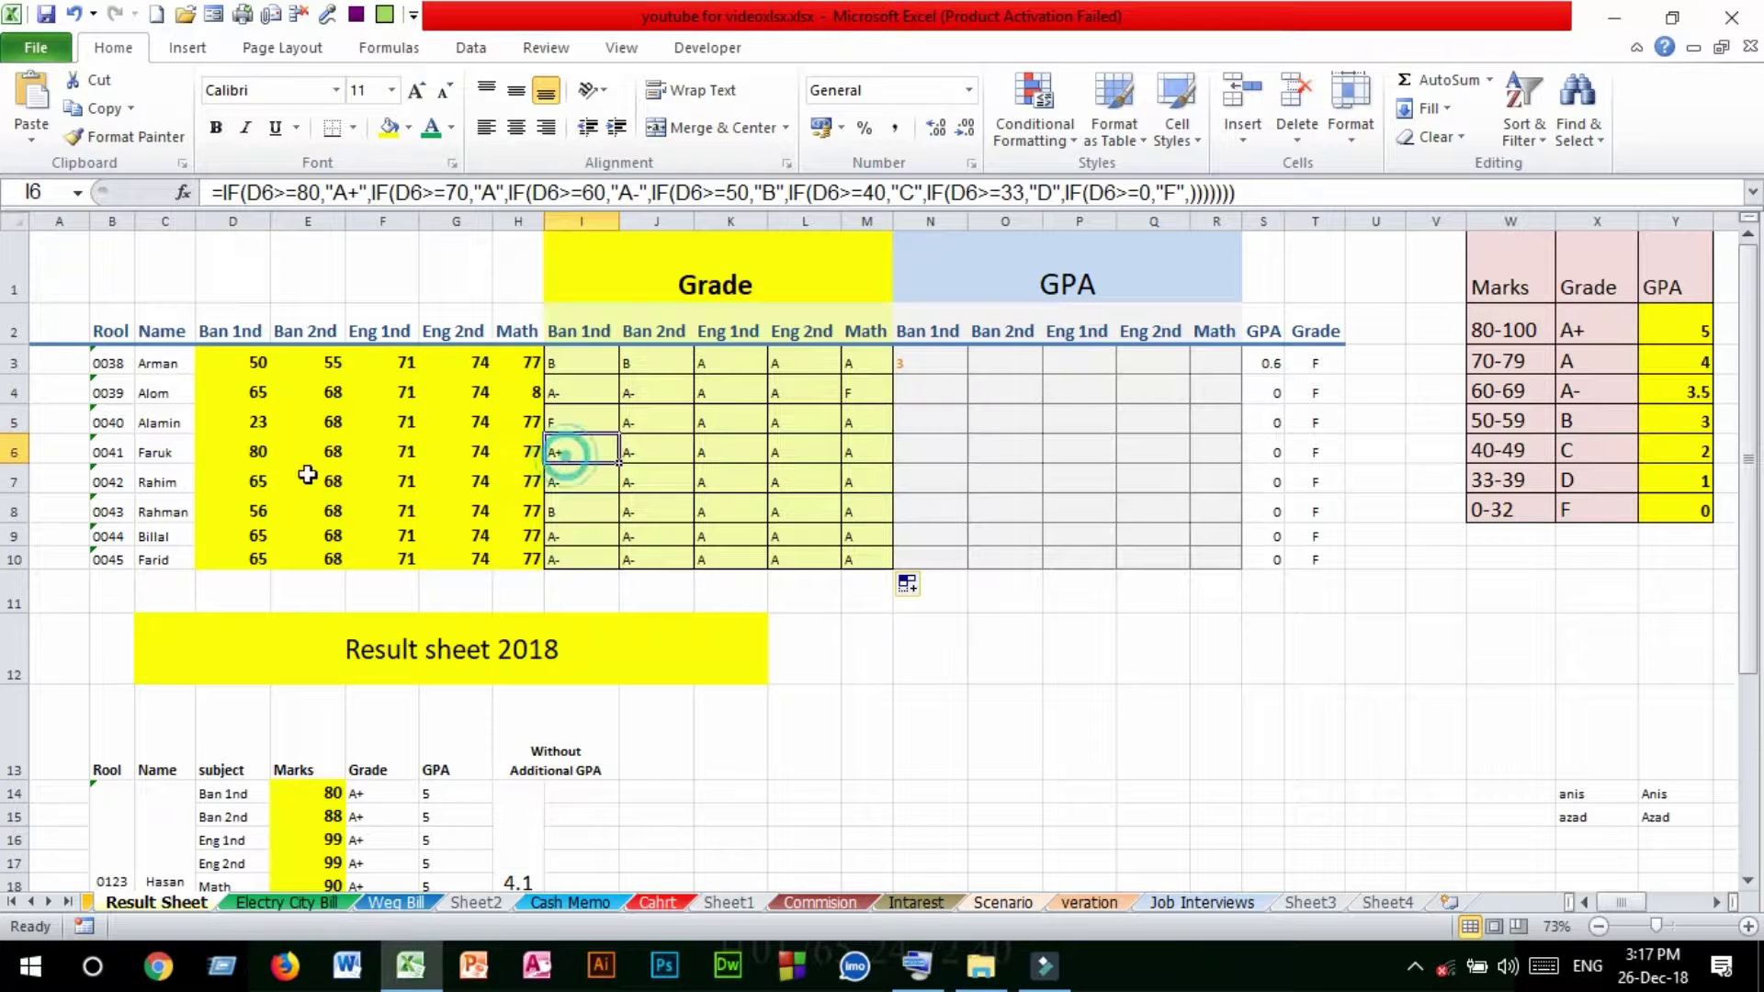
{"action": "left_click", "coordinate": [246, 452]}
{"action": "left_click", "coordinate": [584, 450]}
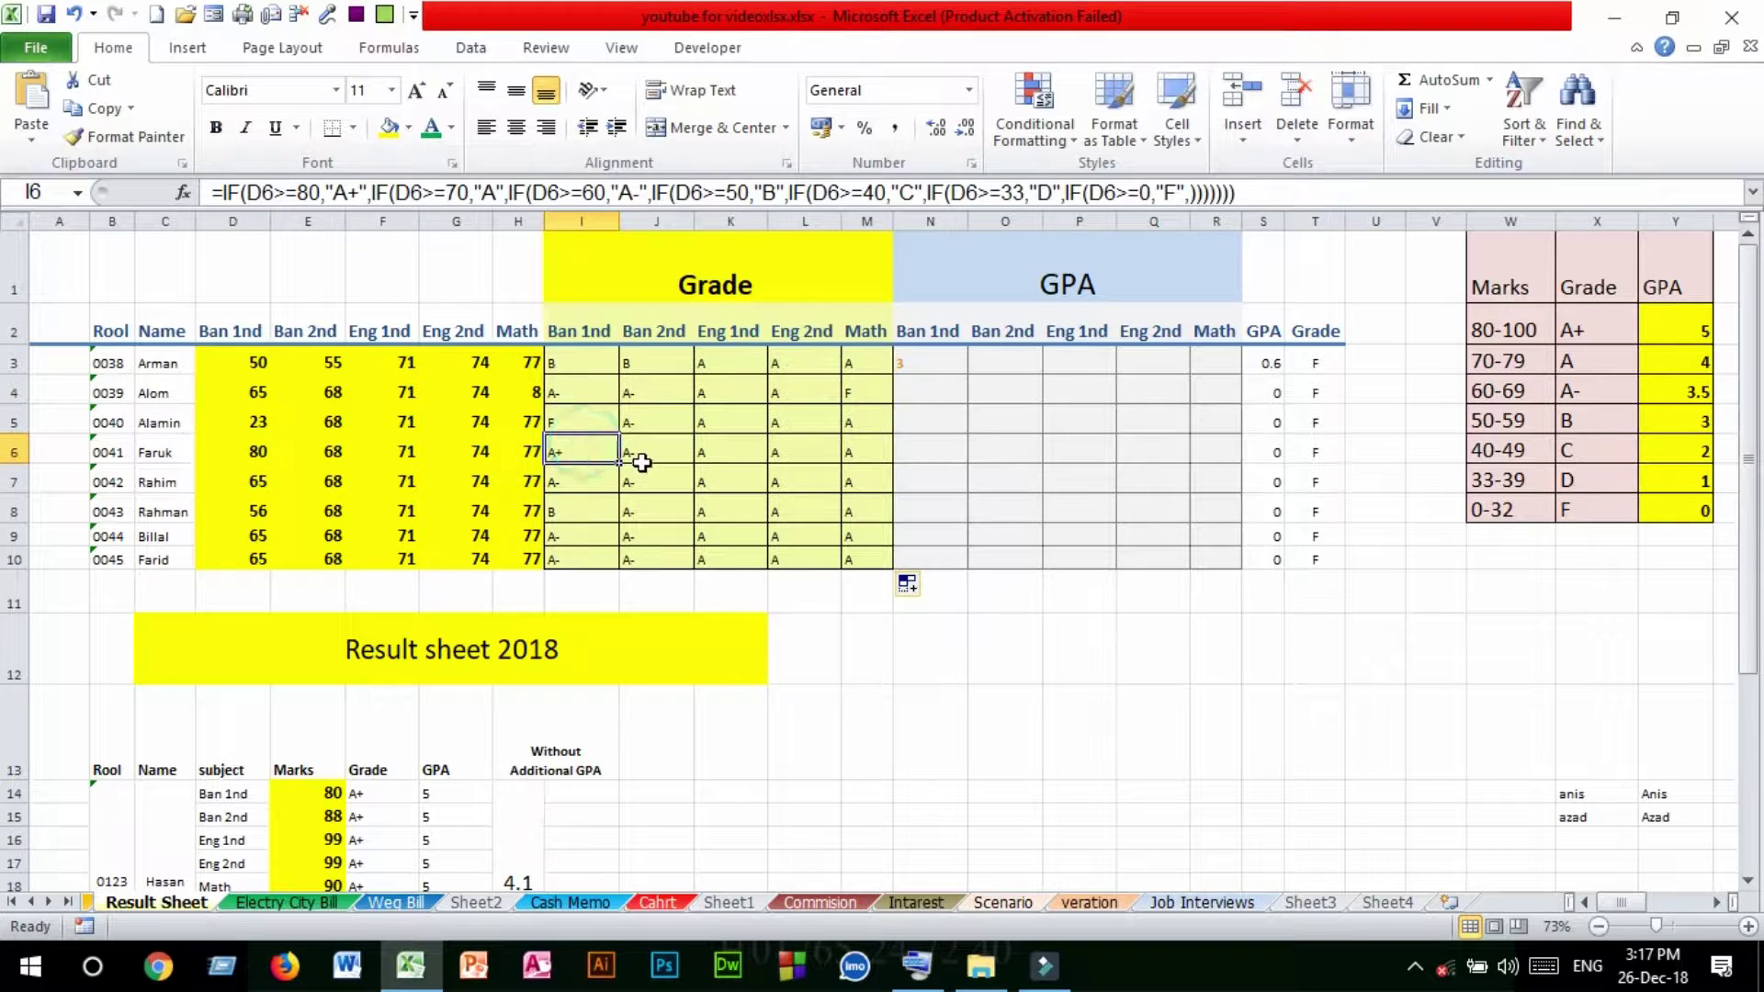
{"action": "left_click", "coordinate": [658, 454]}
{"action": "left_click", "coordinate": [739, 453]}
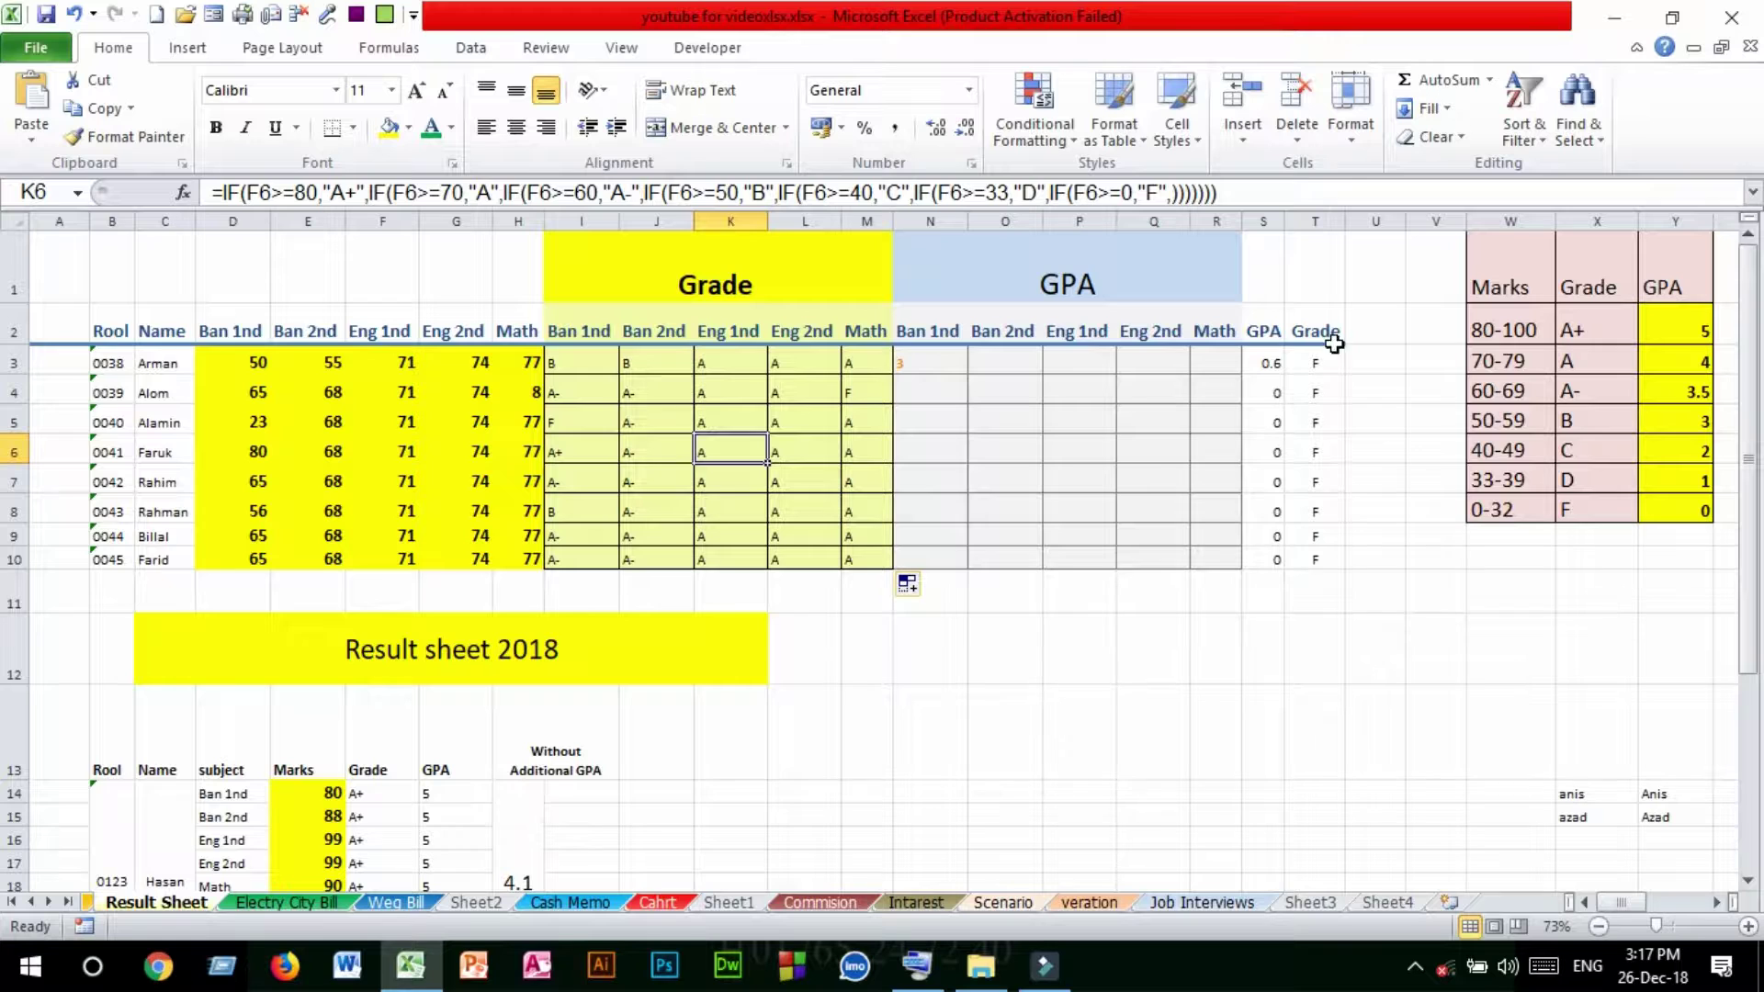
Step: Review the nested IF formula for the Ban 1st GPA in N3 and fill it across all subjects and students to R10
{"action": "left_click", "coordinate": [920, 364]}
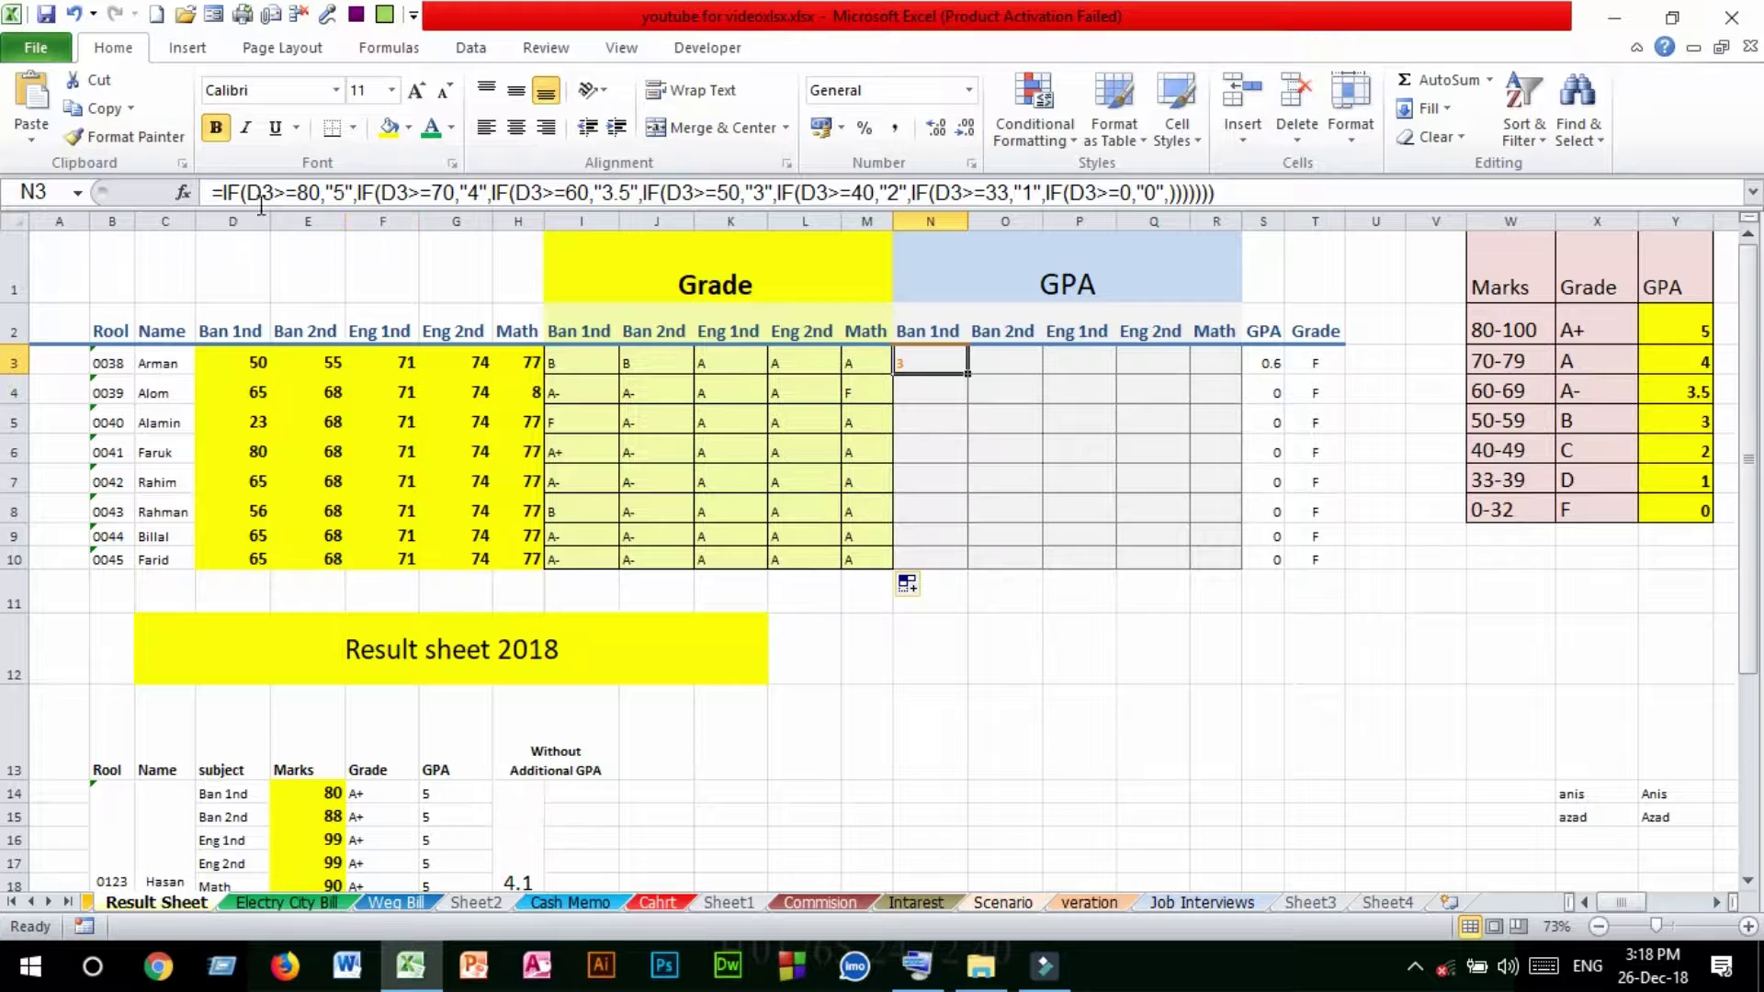
{"action": "left_click", "coordinate": [229, 193]}
{"action": "left_click_drag", "start_coordinate": [228, 193], "coordinate": [351, 193]}
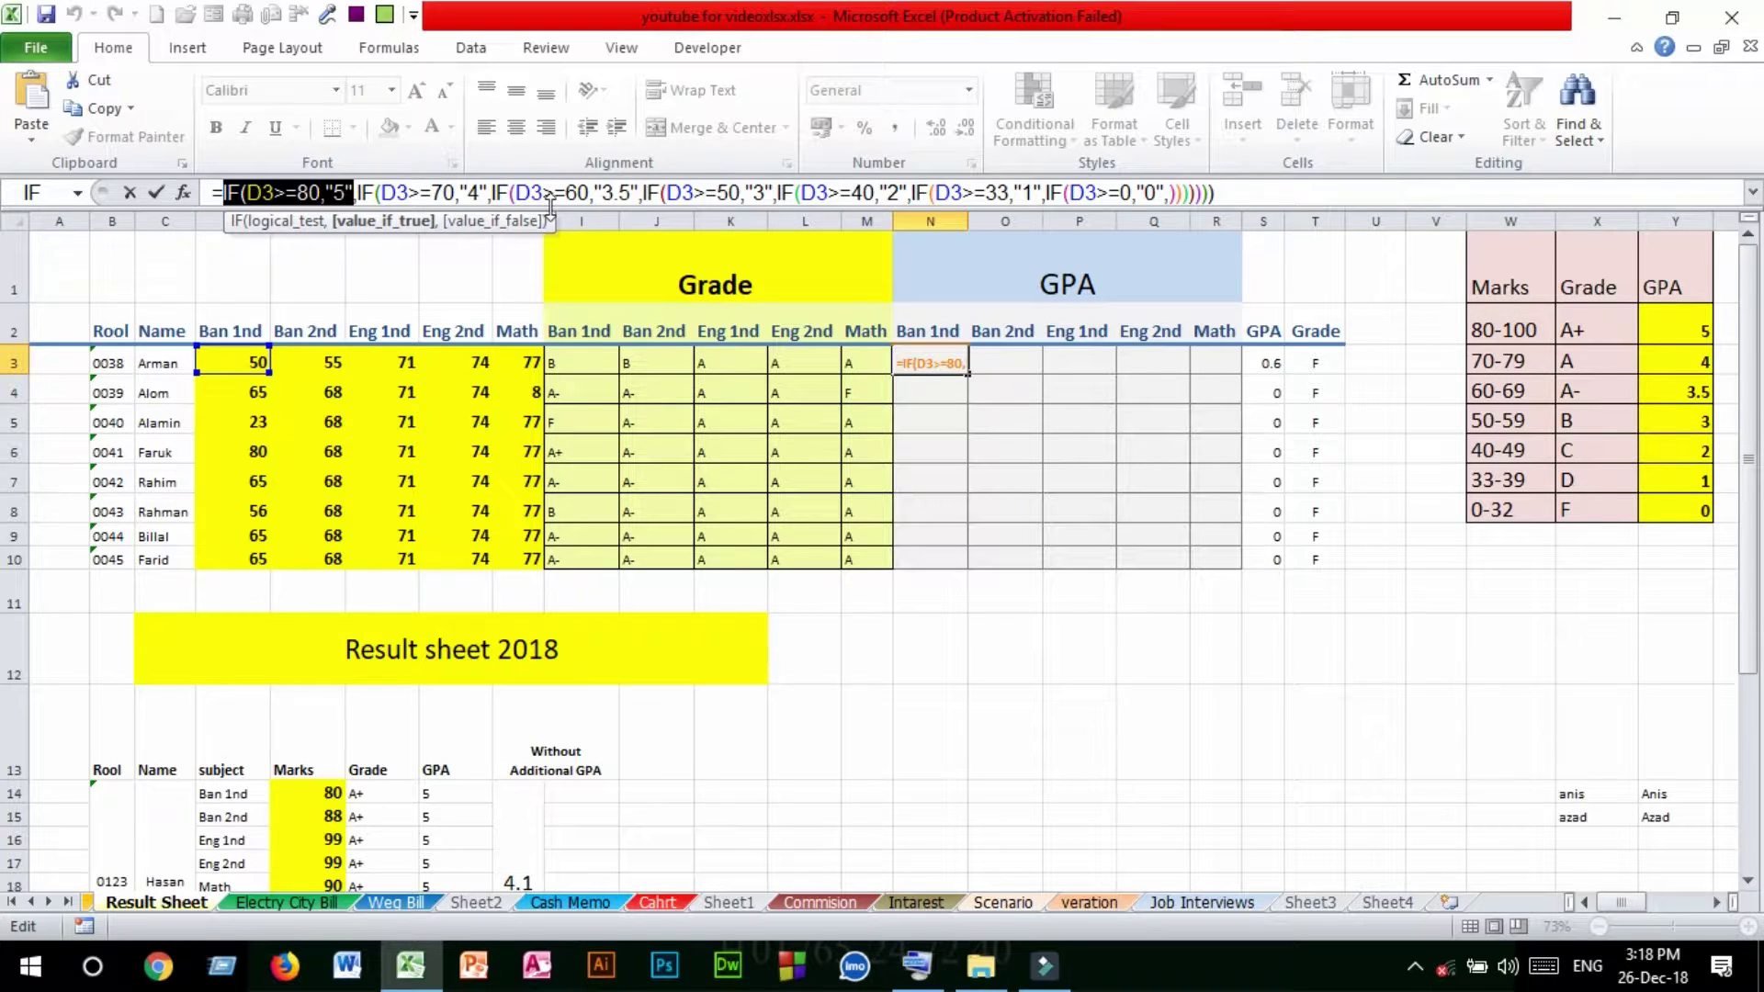
{"action": "left_click", "coordinate": [1237, 191]}
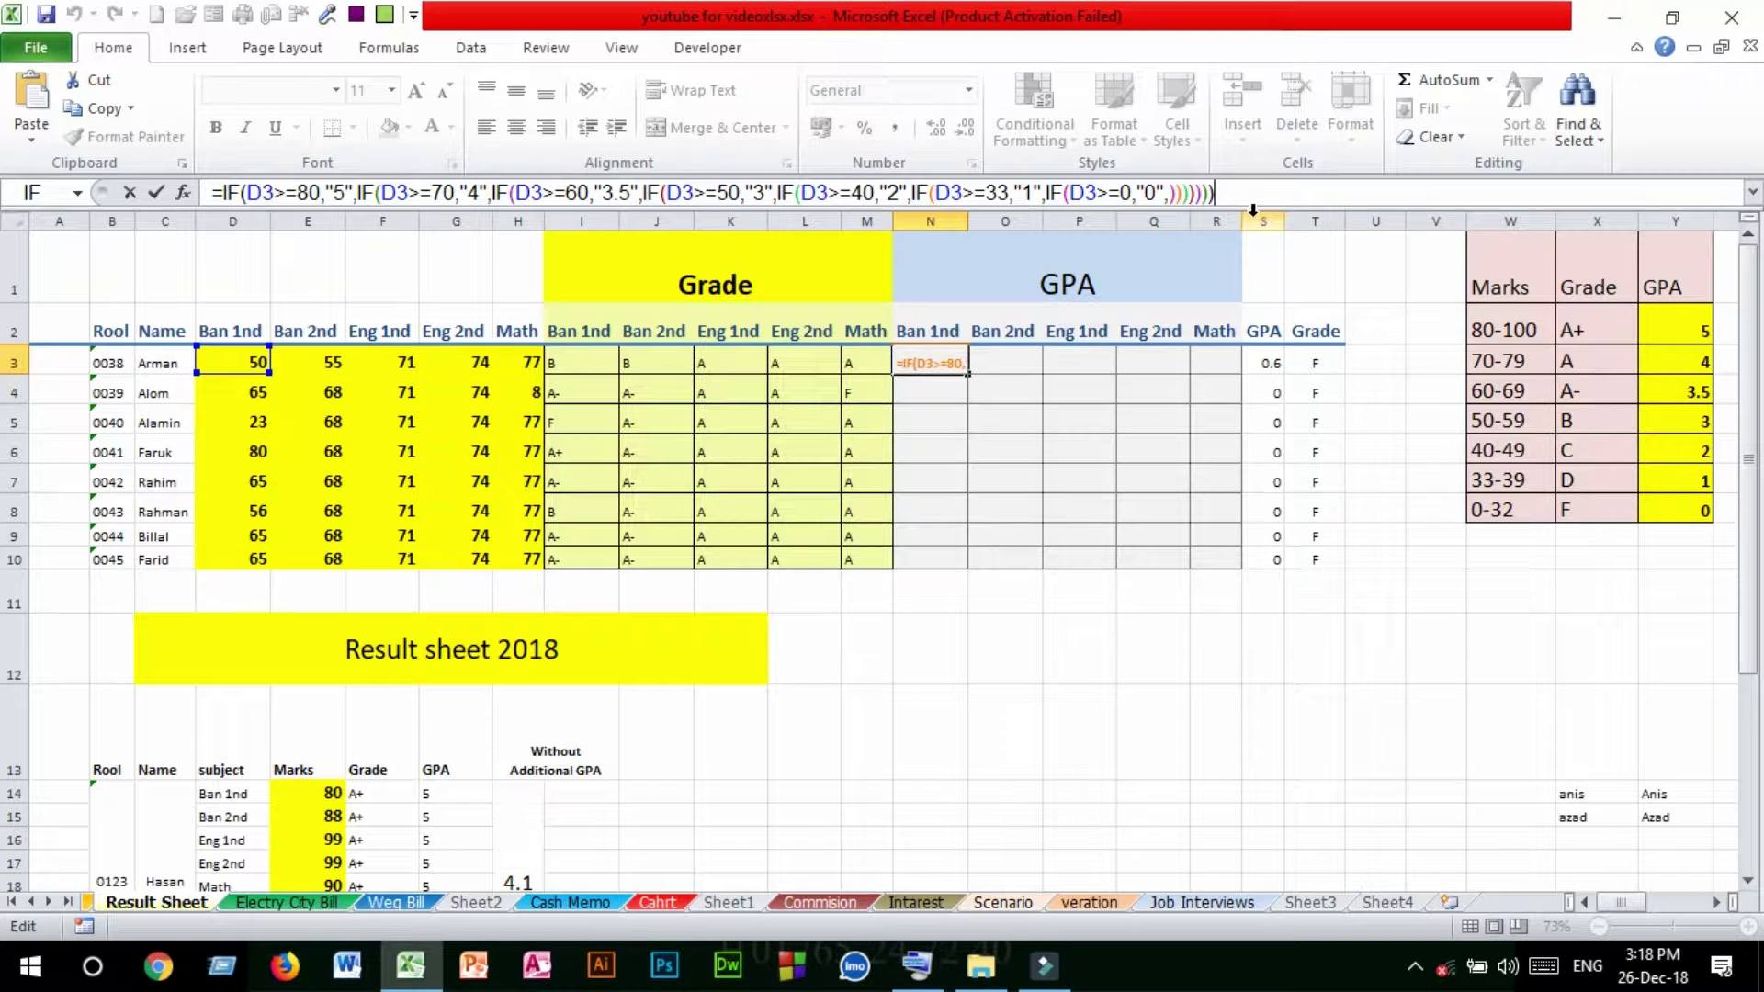
{"action": "key", "text": "Return"}
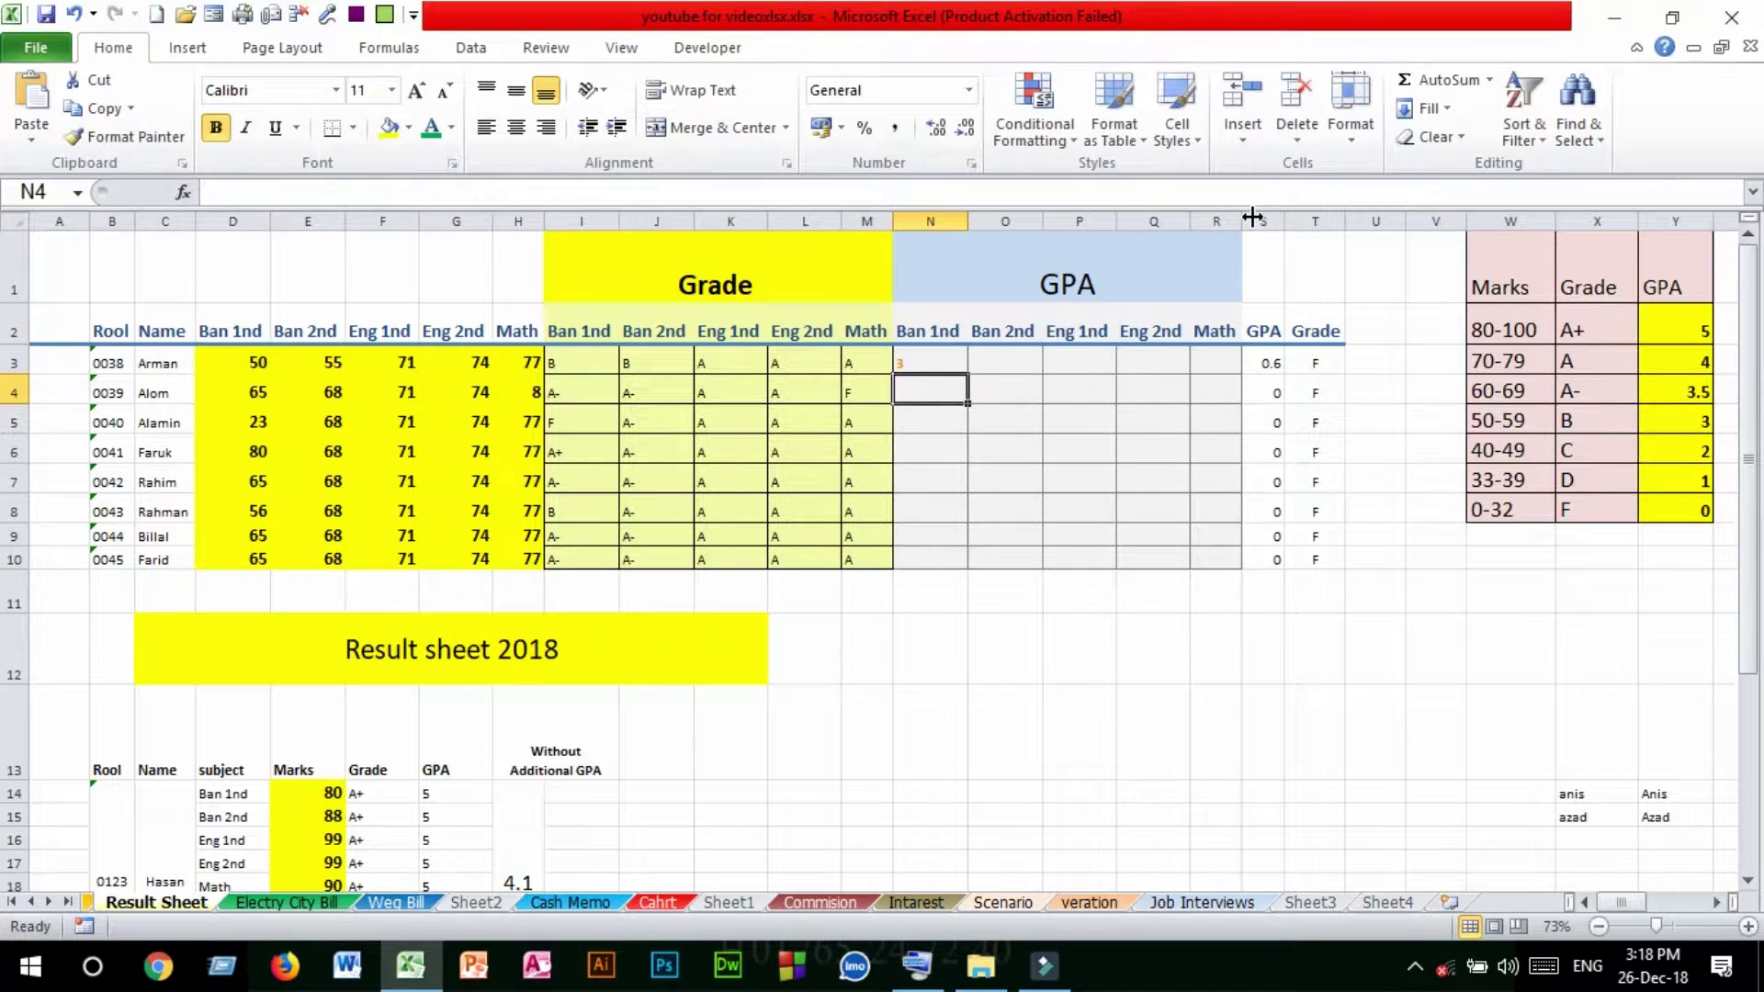
{"action": "left_click", "coordinate": [935, 361]}
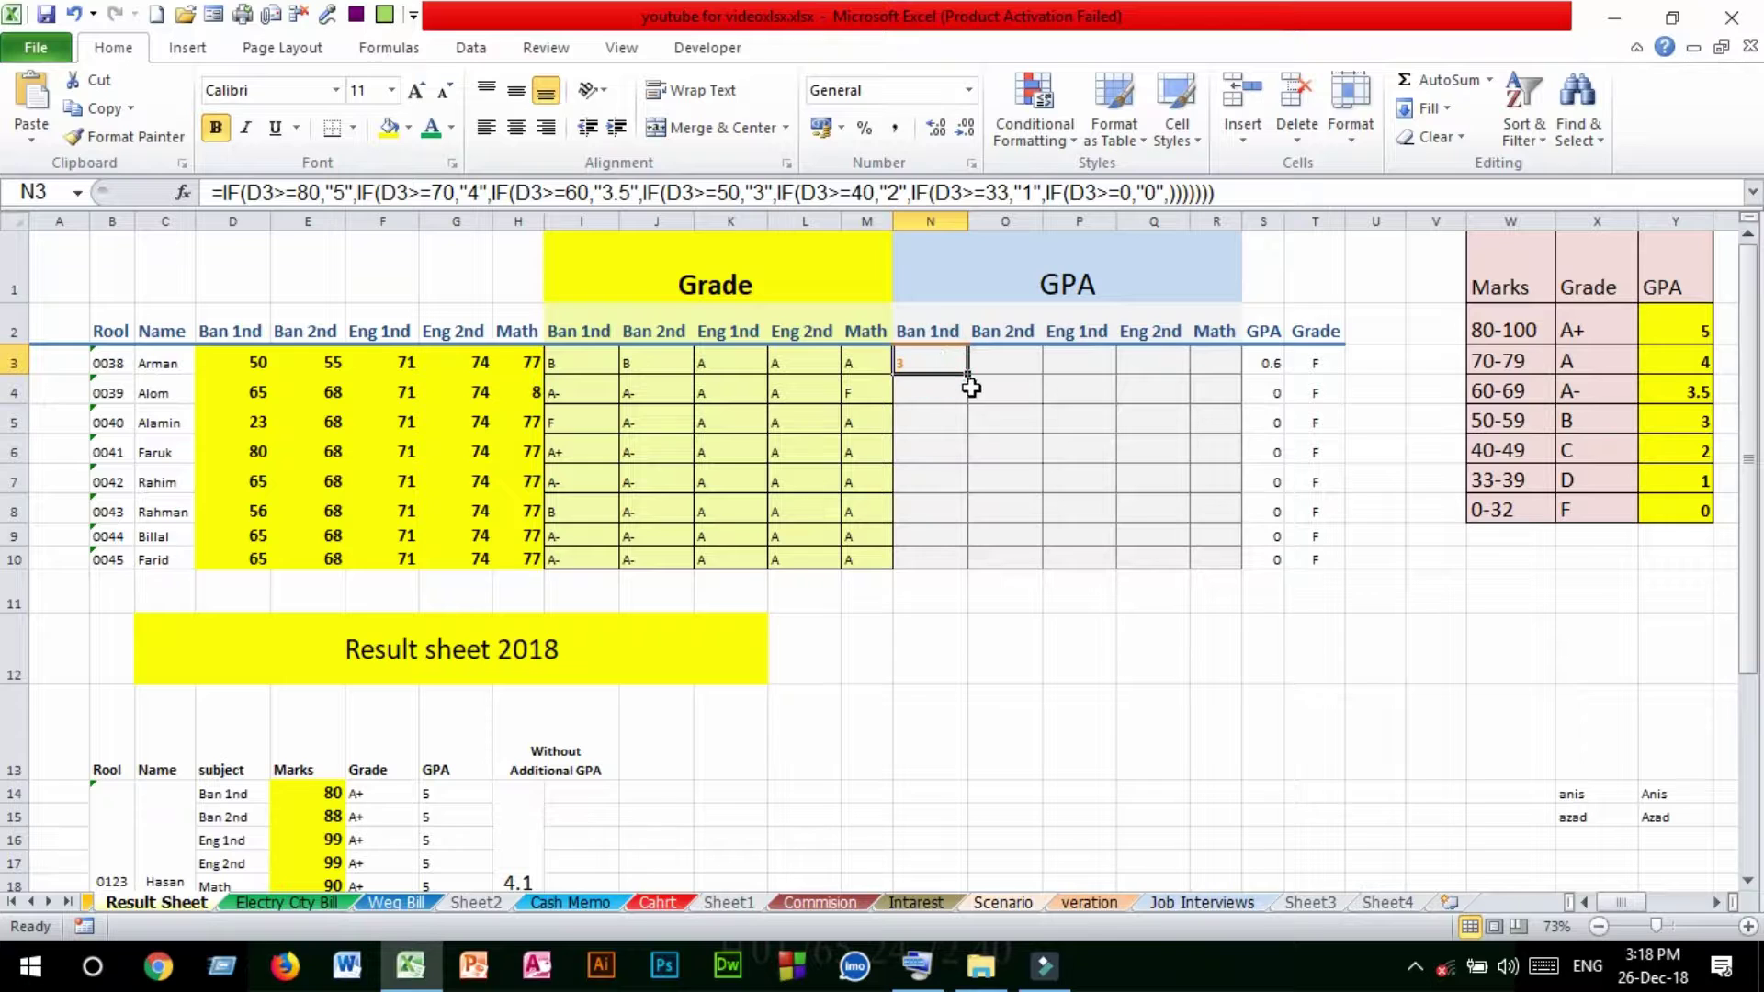
{"action": "left_click_drag", "start_coordinate": [971, 374], "coordinate": [1265, 577]}
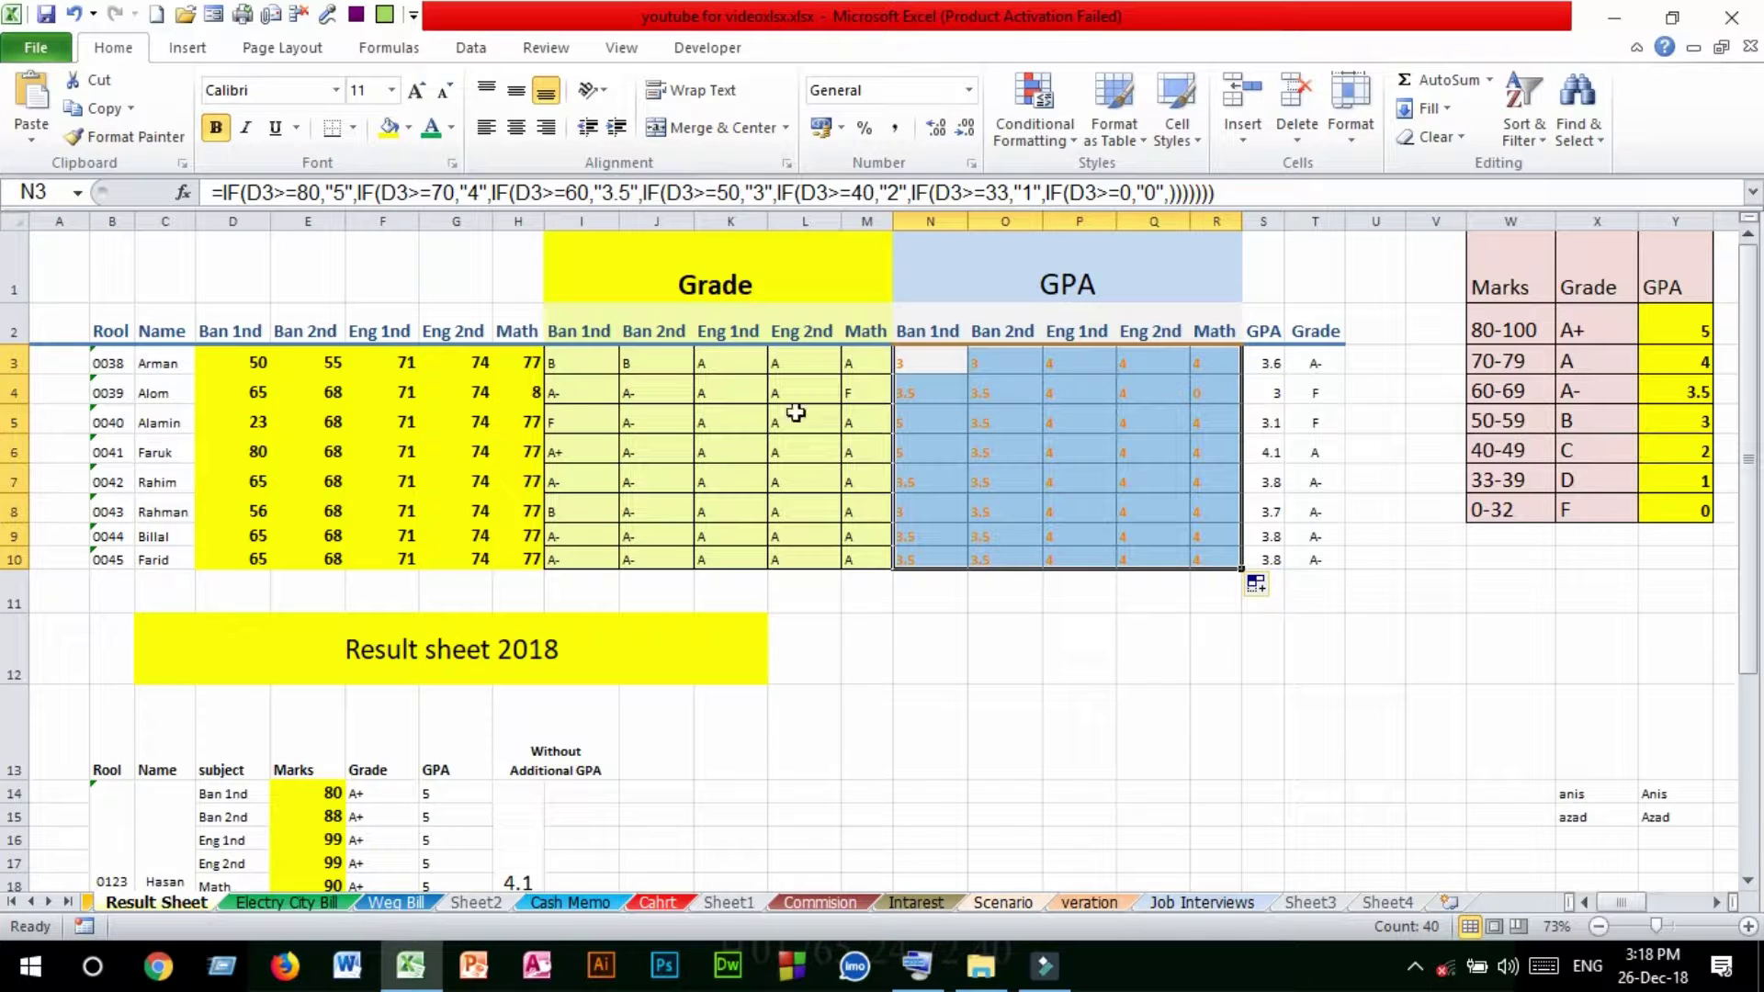
Step: Check row 5's grades and GPA points against the 0-32 row of the grading scale
{"action": "left_click", "coordinate": [926, 445]}
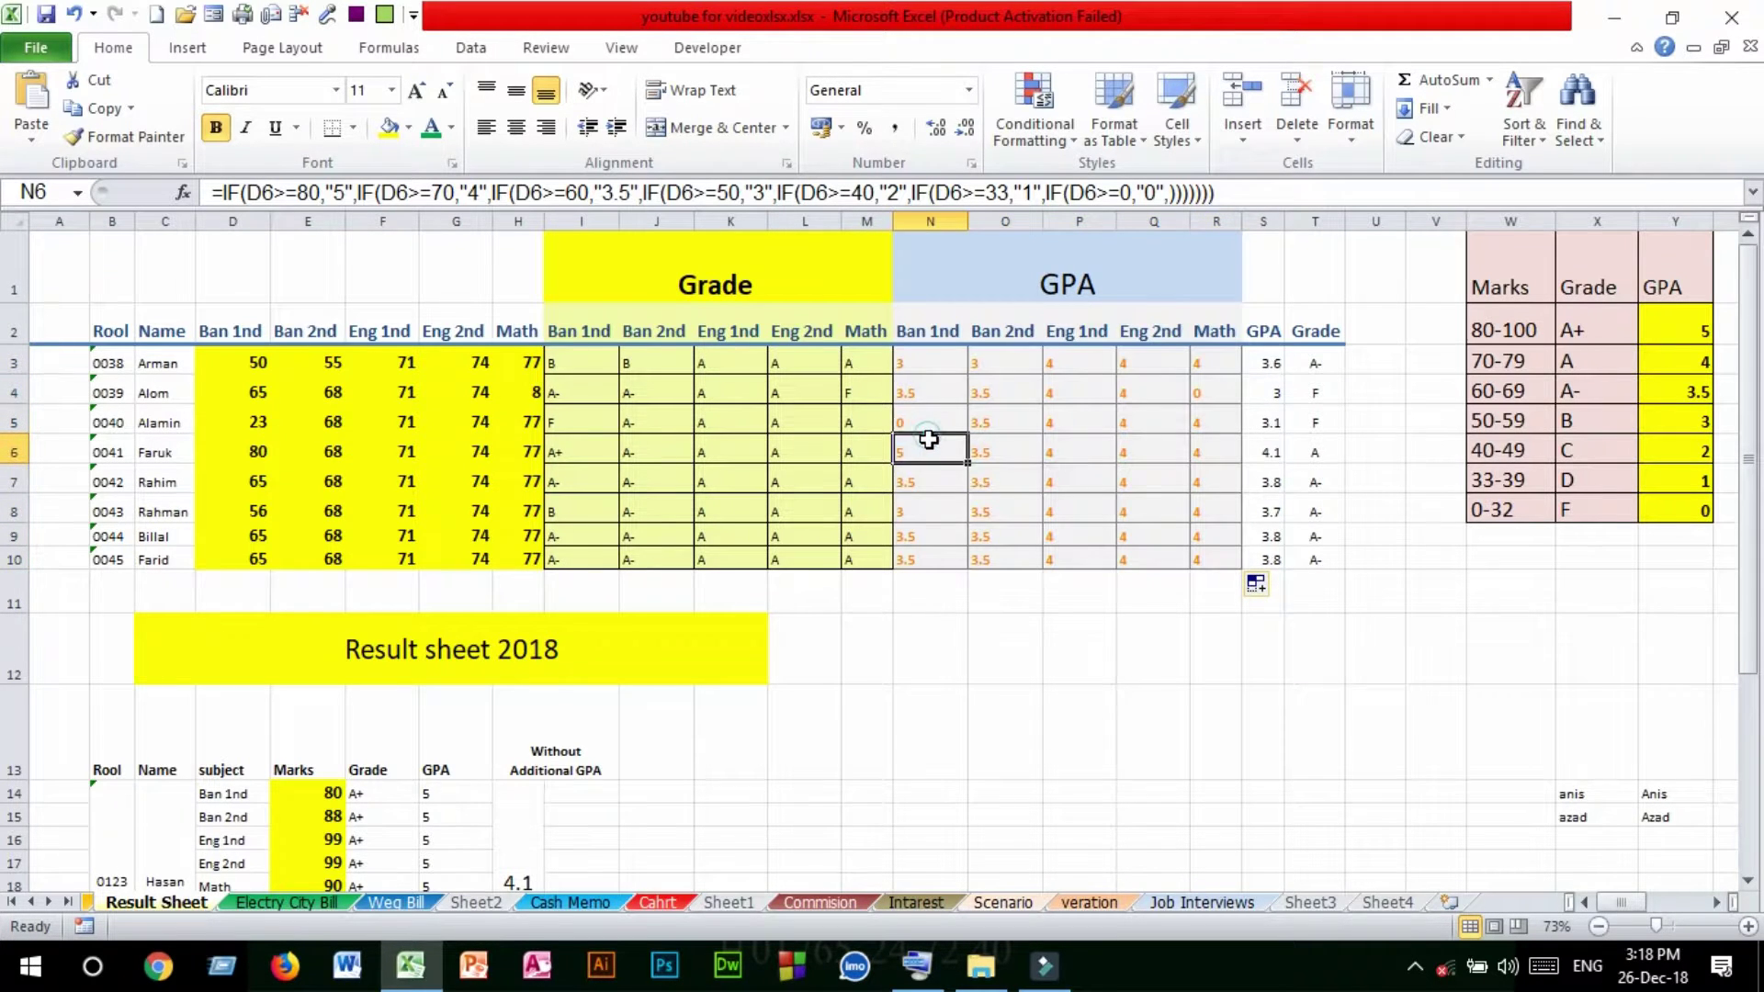
{"action": "left_click", "coordinate": [566, 422]}
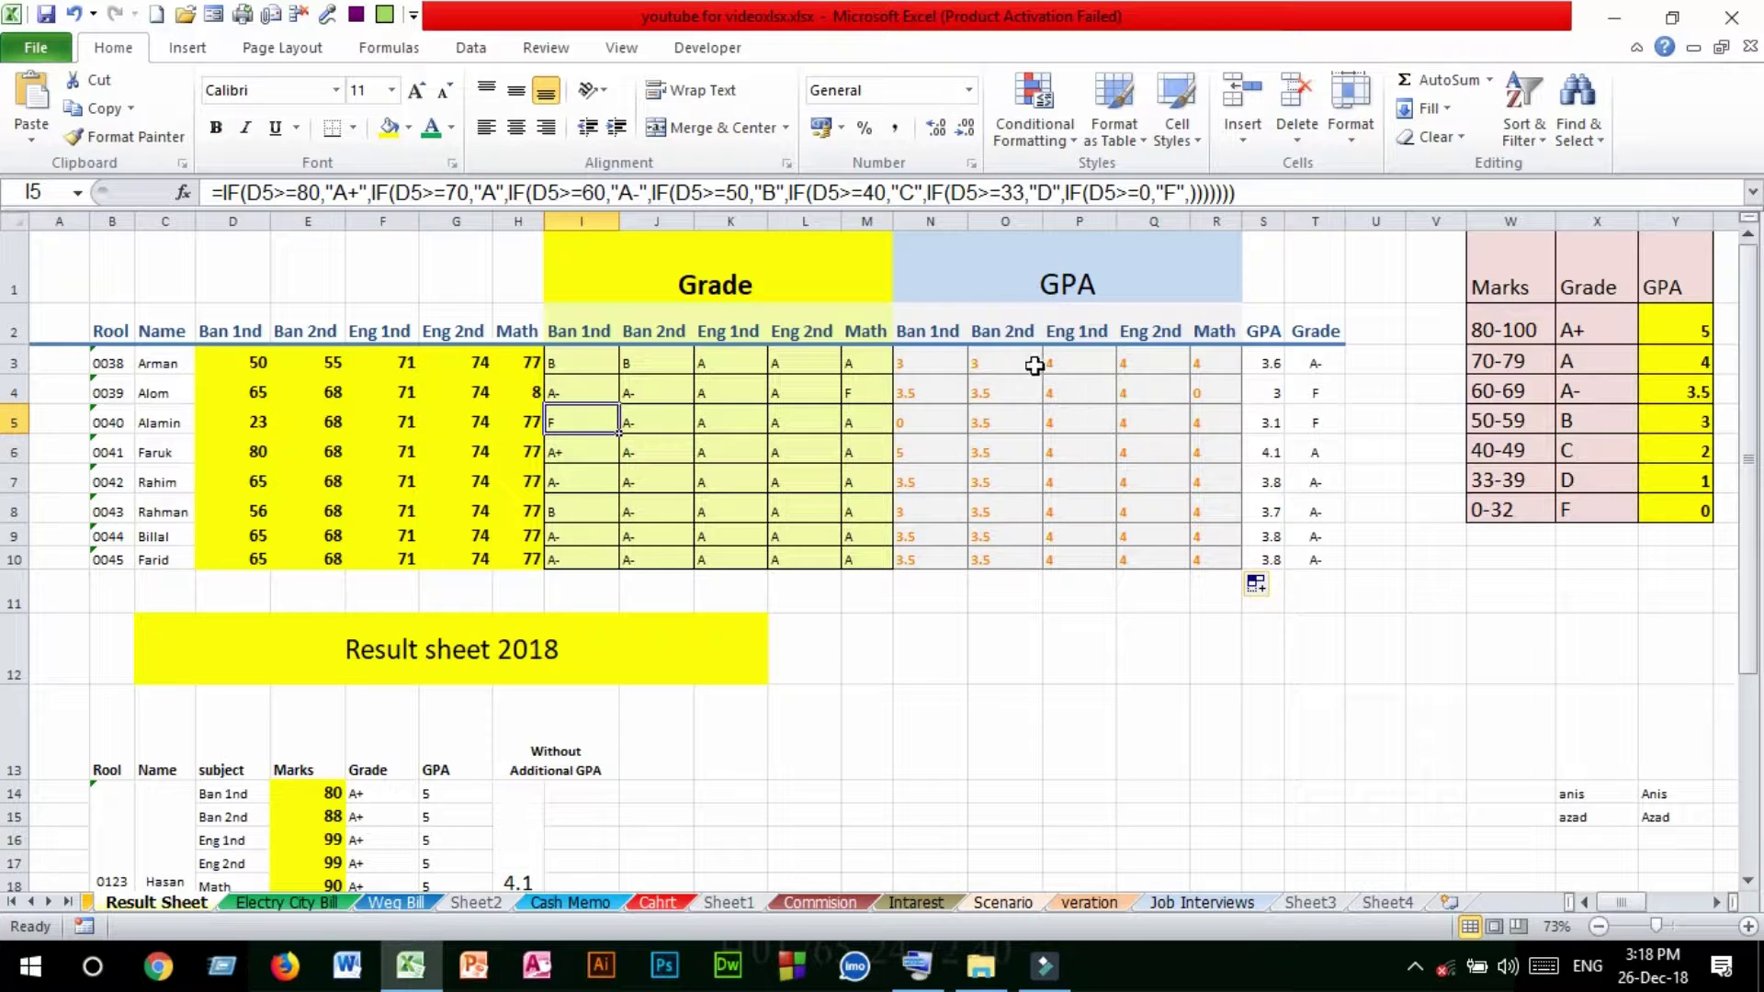
{"action": "left_click", "coordinate": [911, 421]}
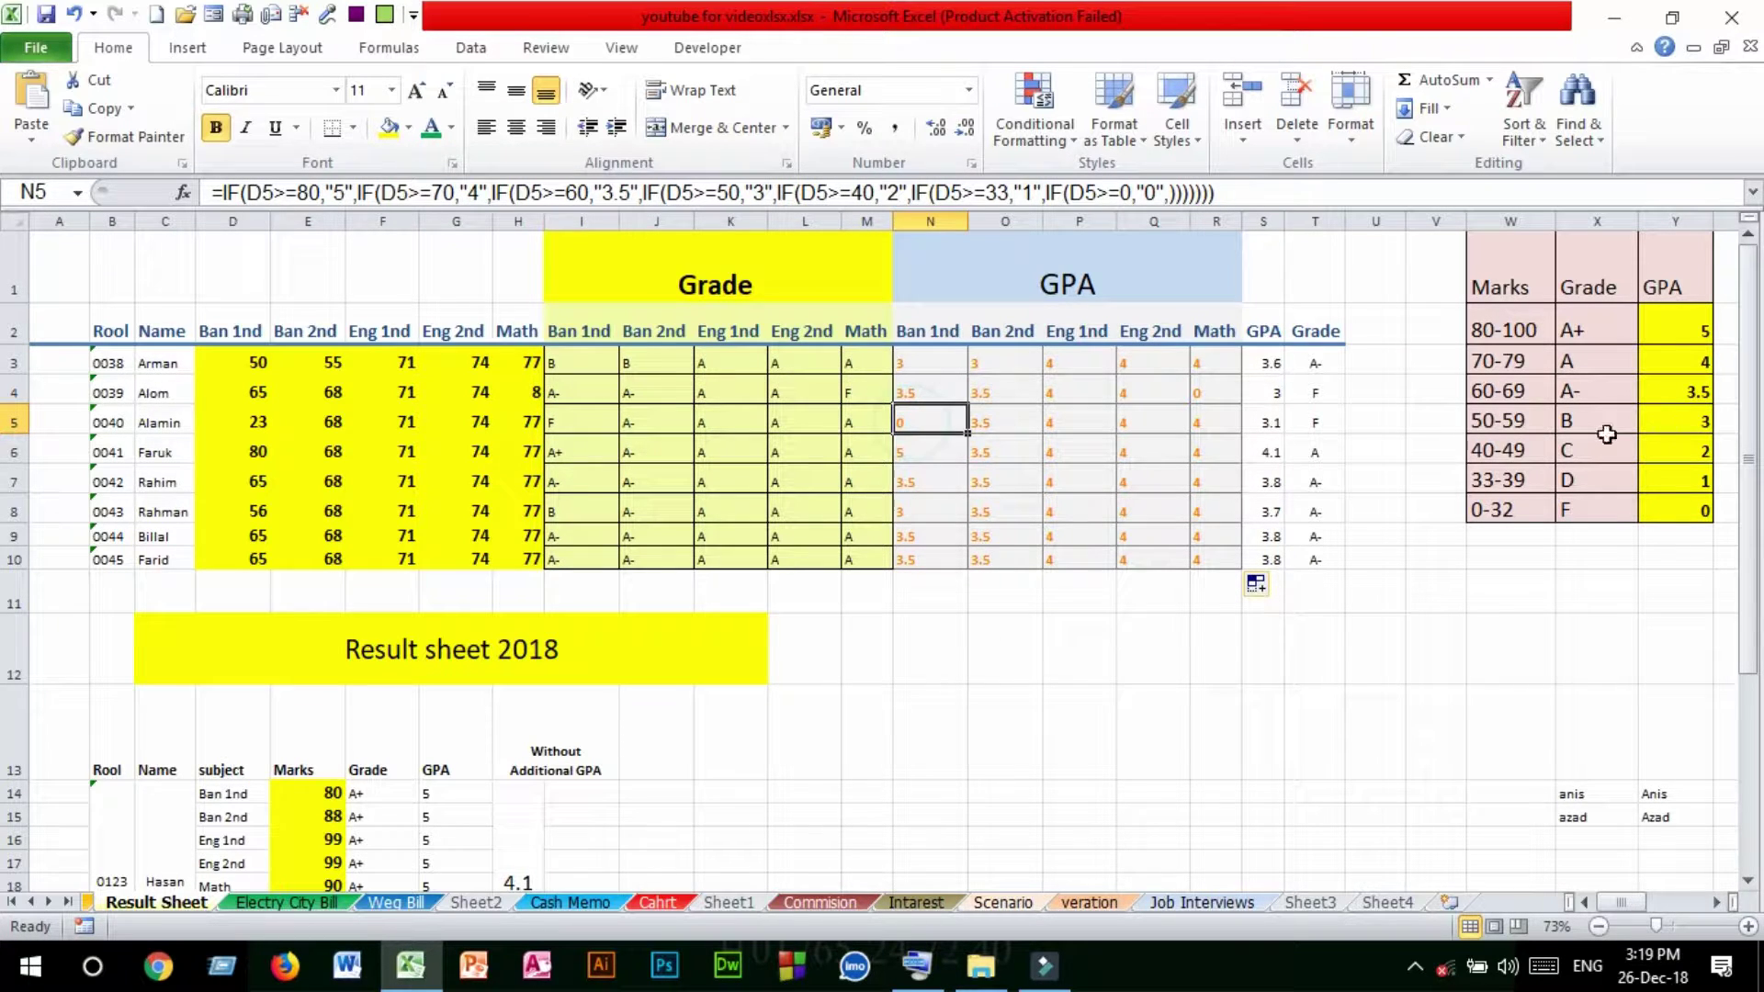
{"action": "left_click", "coordinate": [1509, 510]}
{"action": "left_click", "coordinate": [1587, 511]}
{"action": "left_click", "coordinate": [1710, 508]}
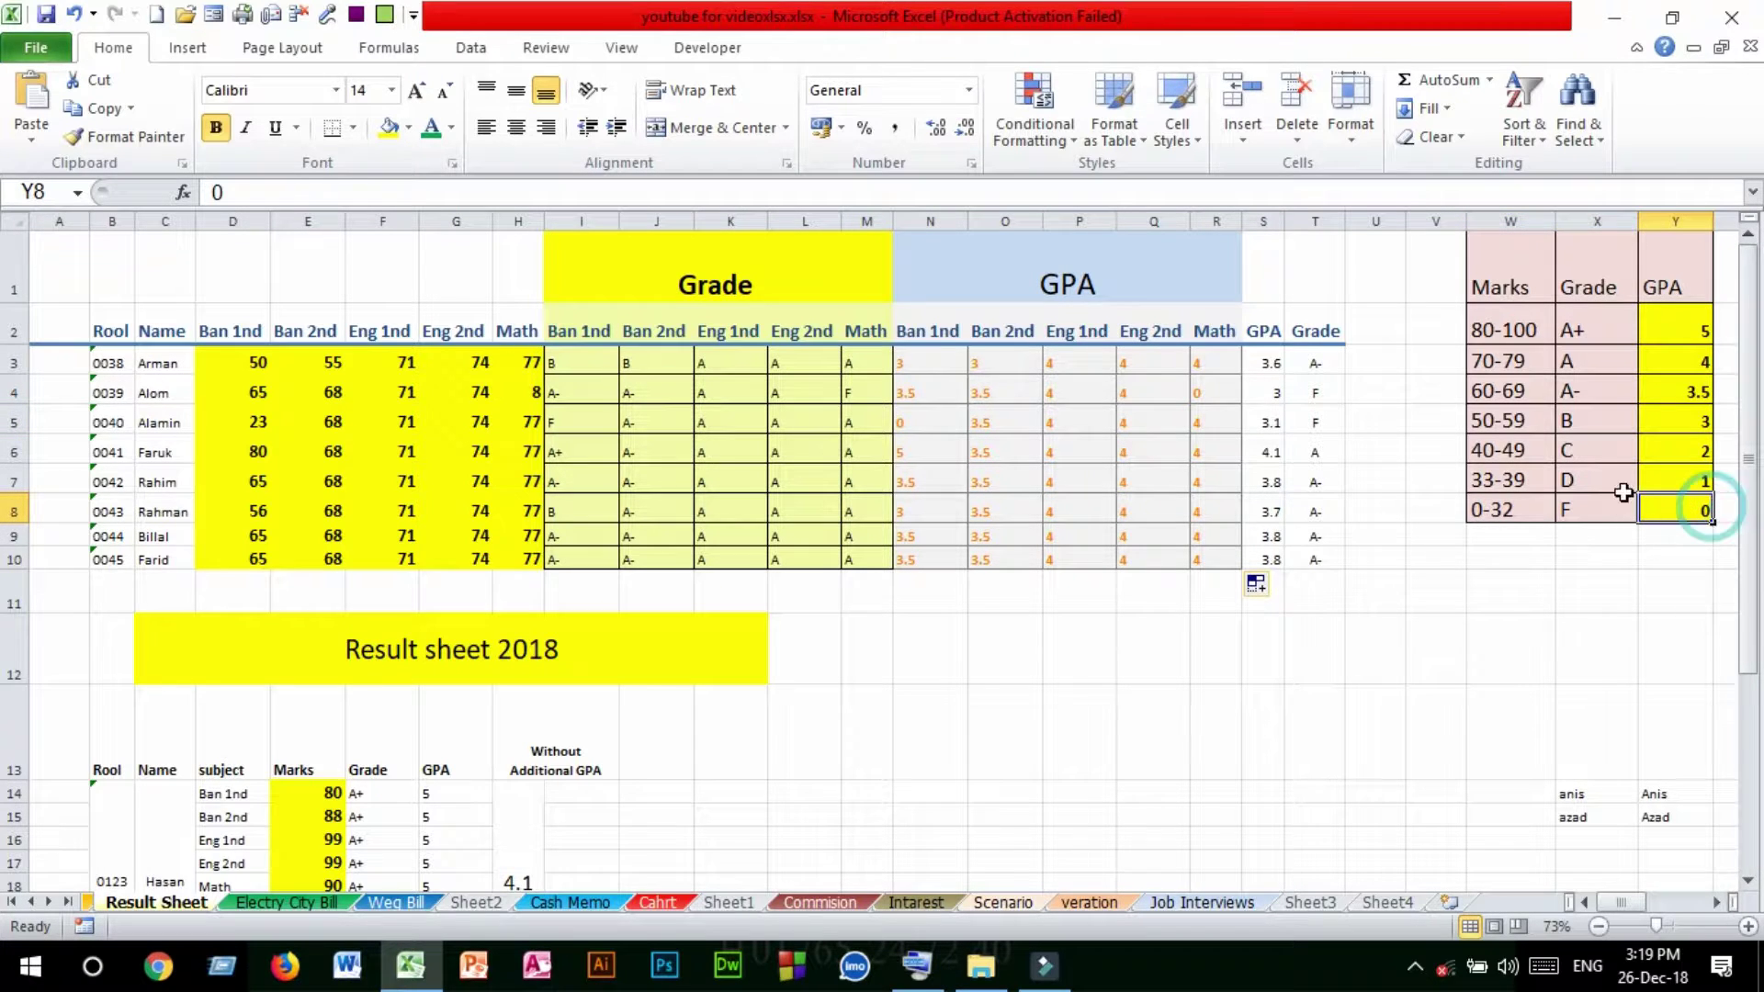
{"action": "left_click", "coordinate": [1573, 503]}
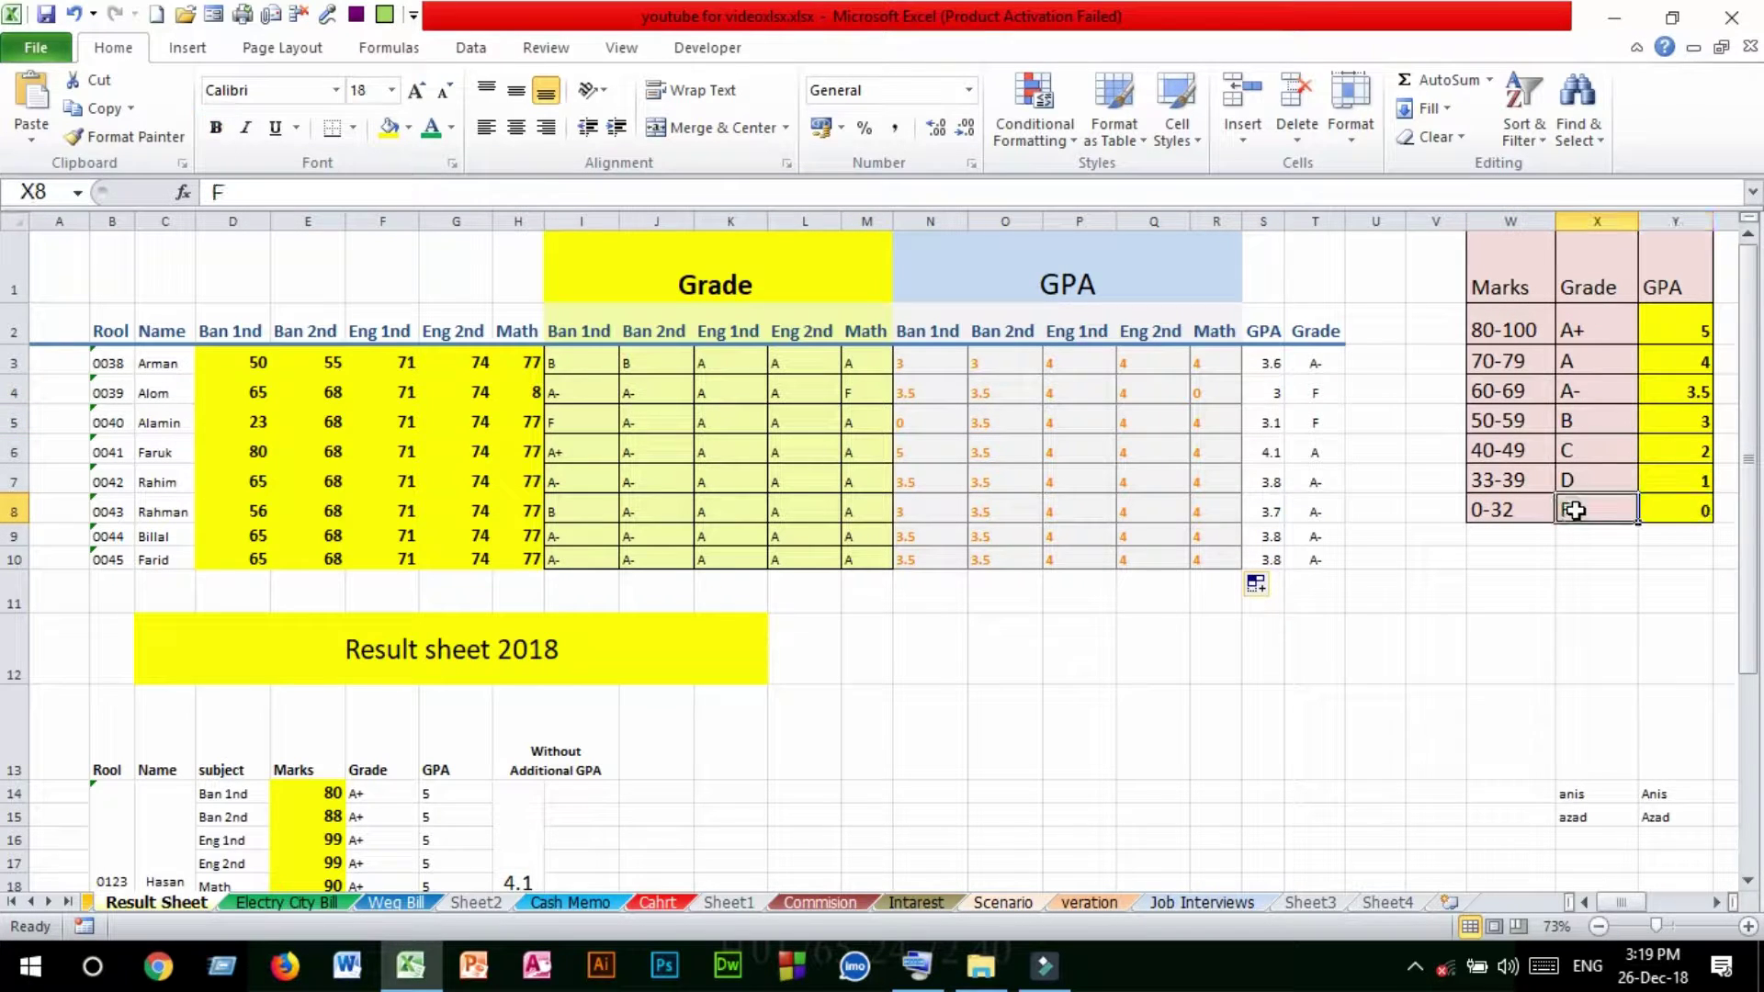
{"action": "left_click", "coordinate": [1687, 512]}
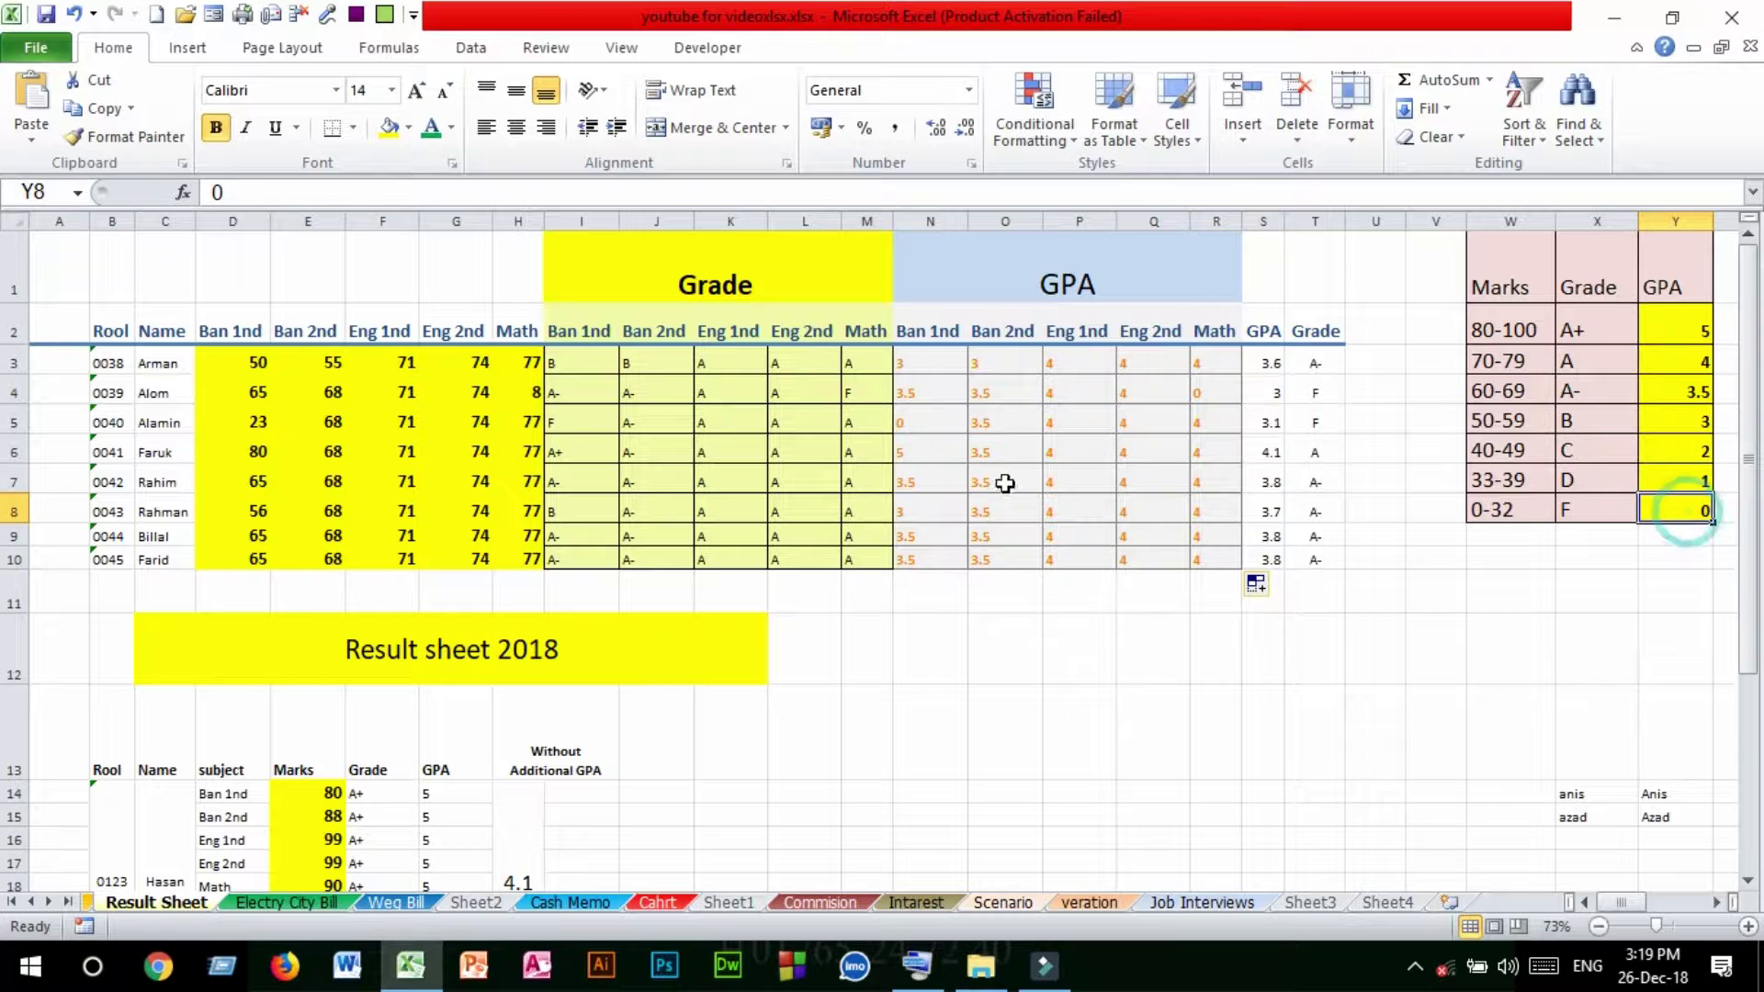
{"action": "left_click", "coordinate": [909, 418]}
{"action": "left_click", "coordinate": [1075, 426]}
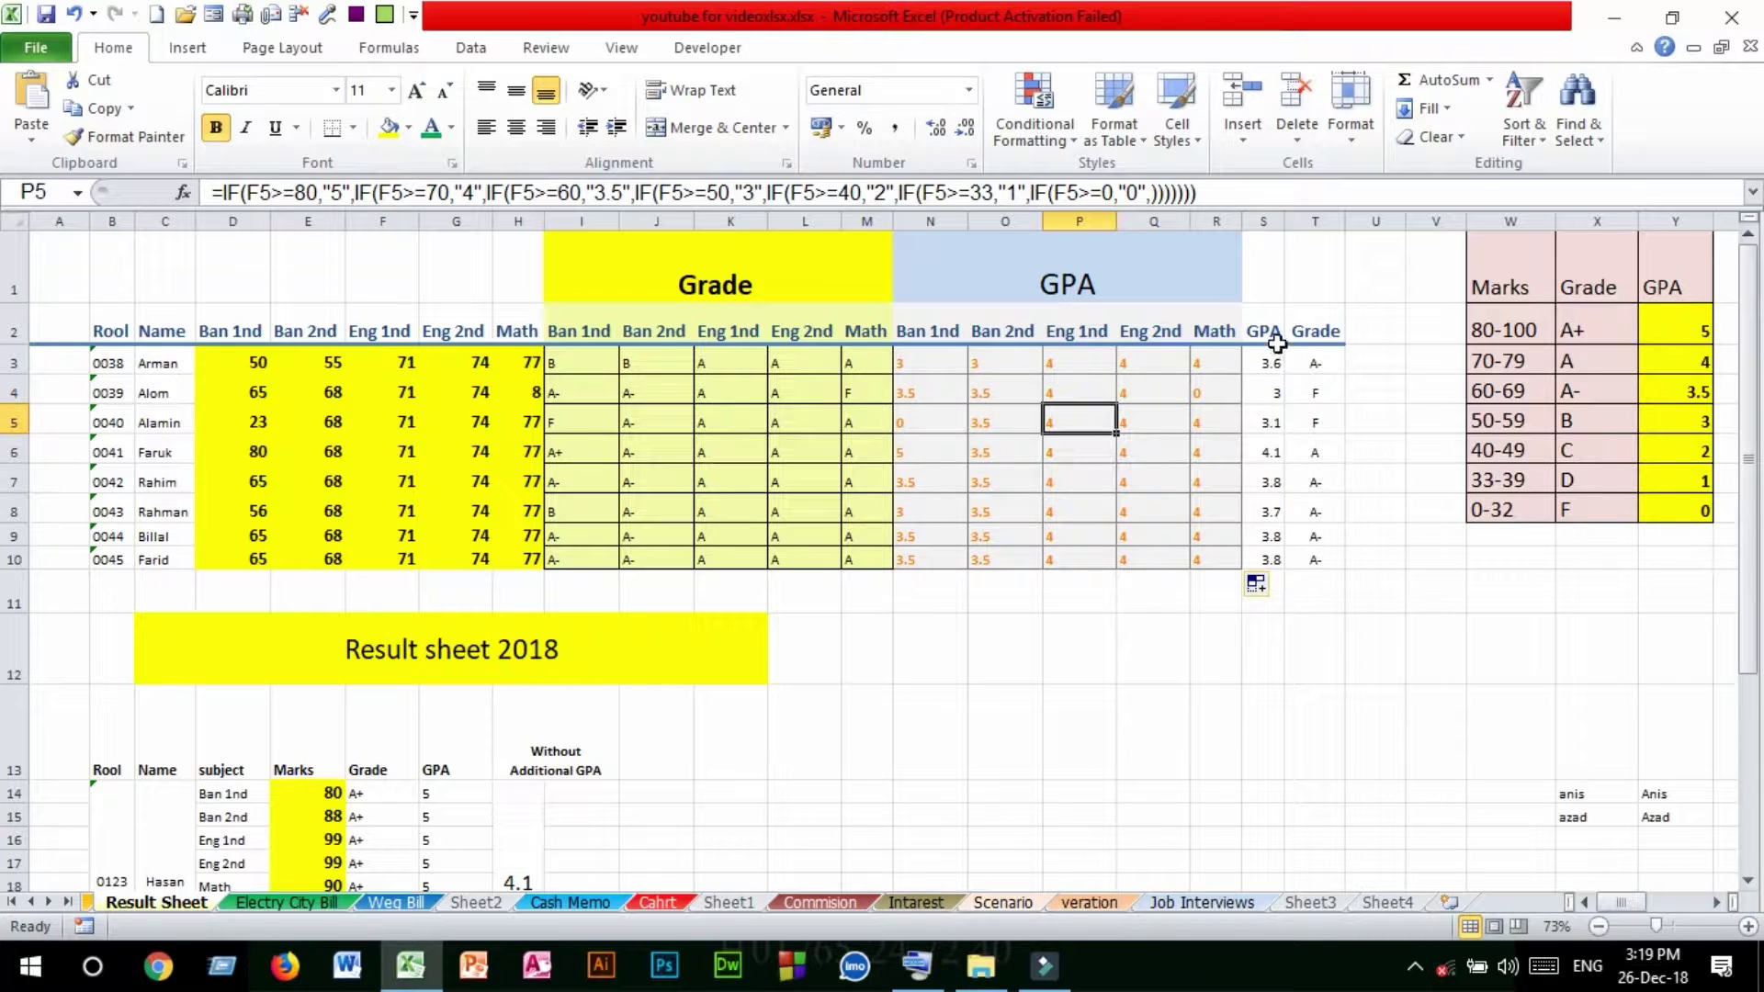
Step: Autofit column S and fill the overall GPA formula =(N3+O3+P3+Q3+R3)/5 from S3 down to S10
{"action": "double_click", "coordinate": [1283, 222]}
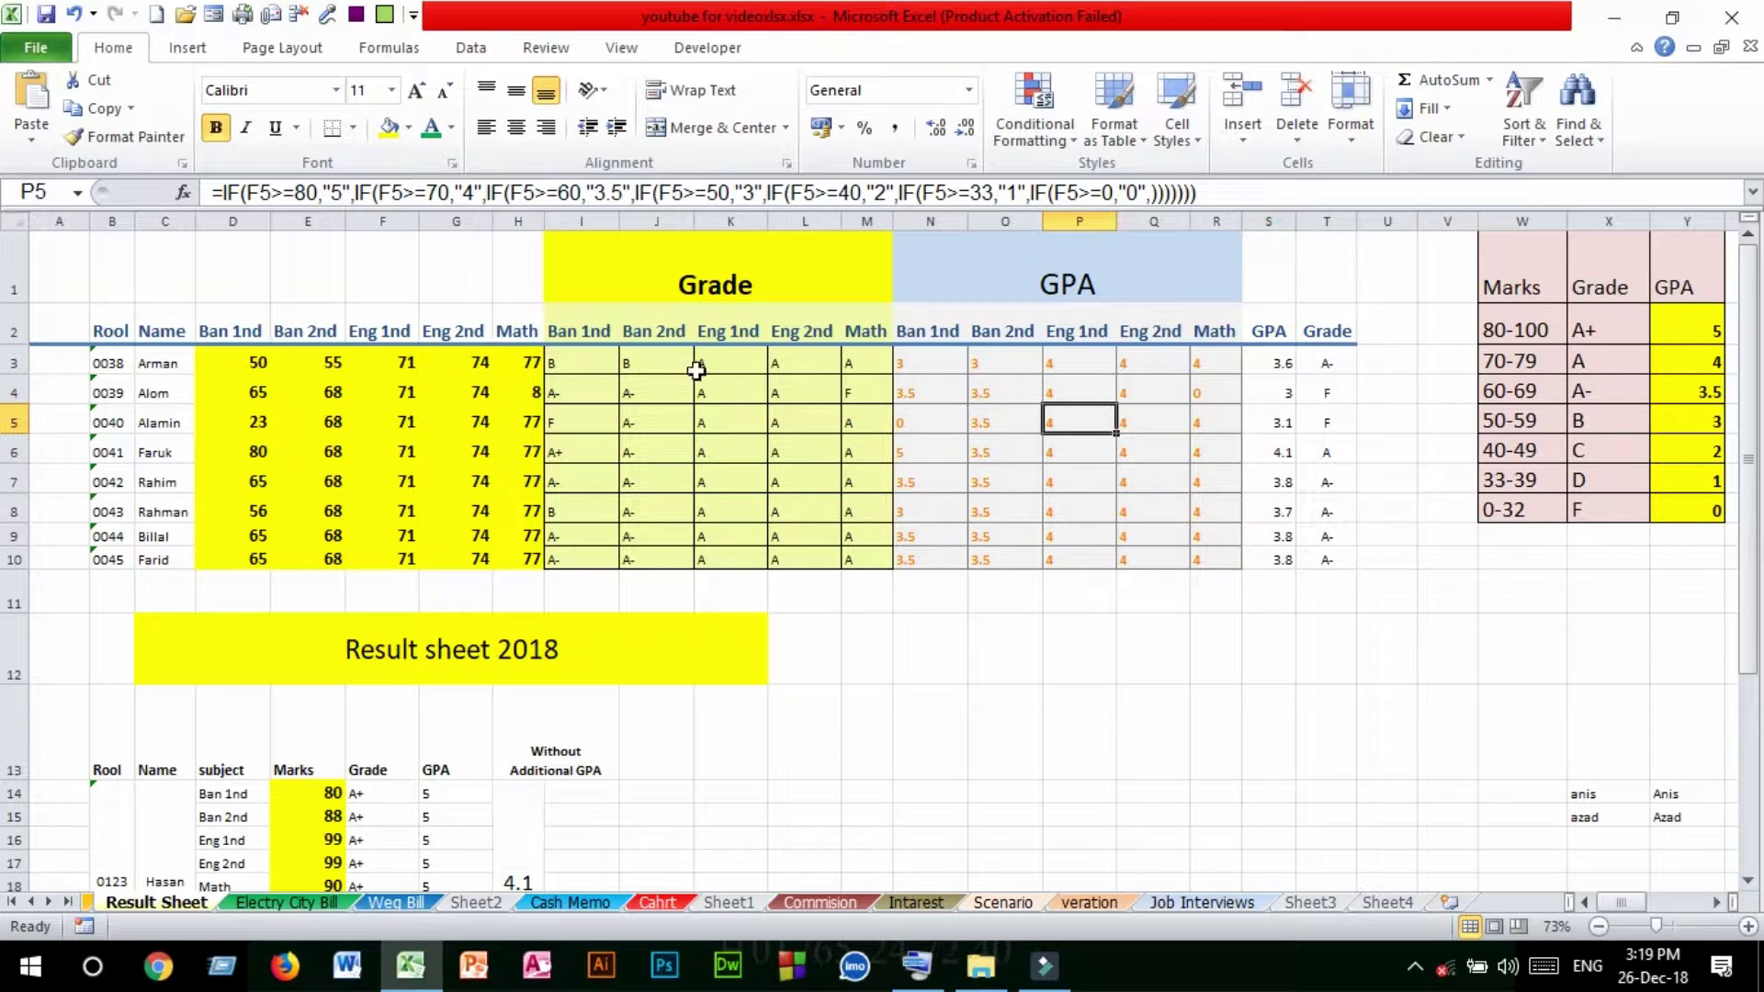
{"action": "left_click_drag", "start_coordinate": [590, 364], "coordinate": [1195, 552]}
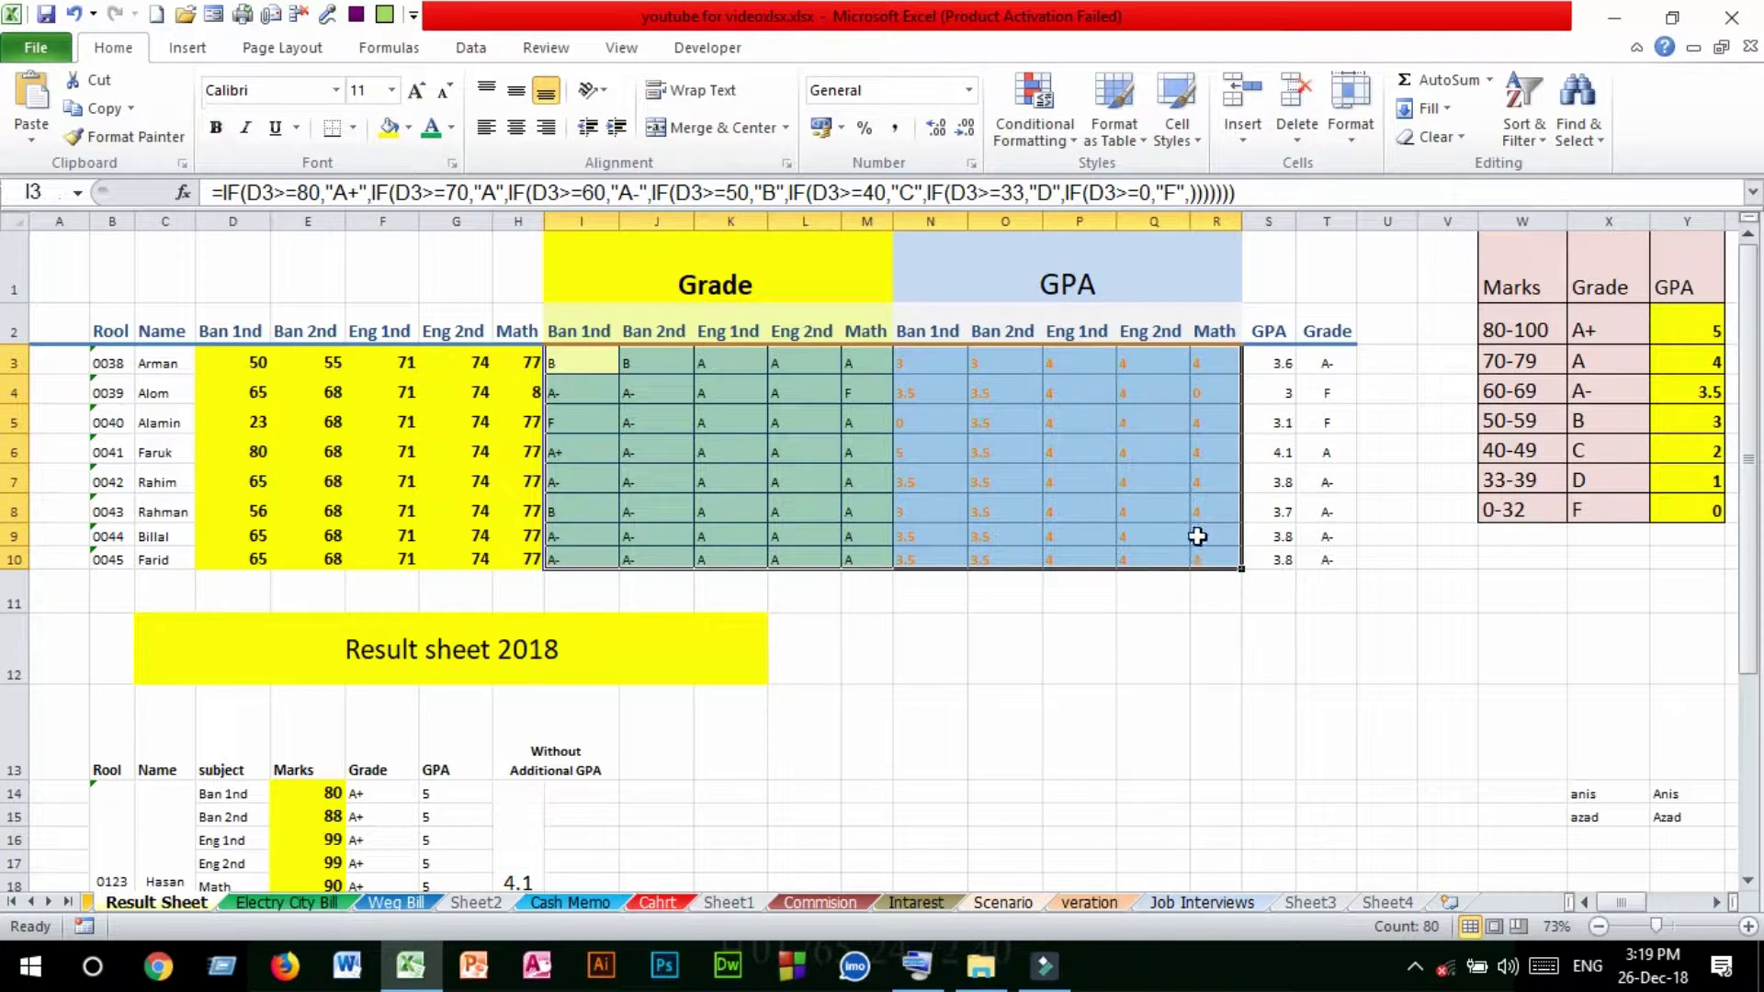
{"action": "left_click", "coordinate": [1270, 365]}
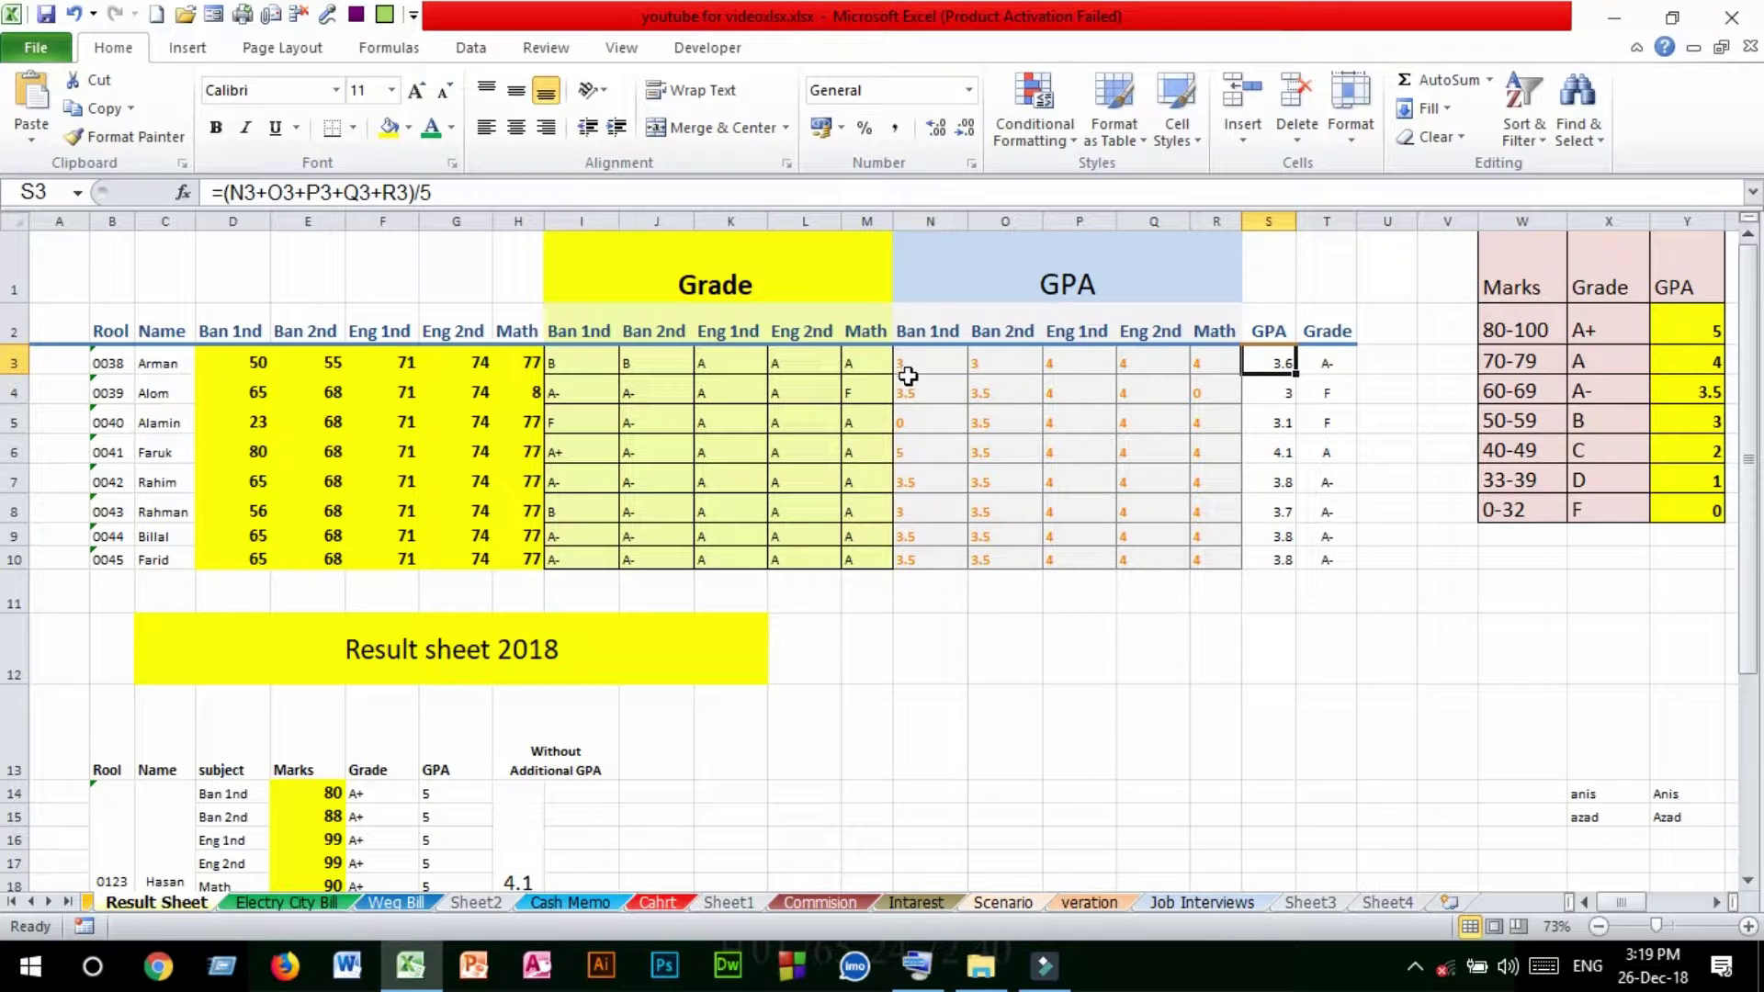
{"action": "double_click", "coordinate": [1269, 359]}
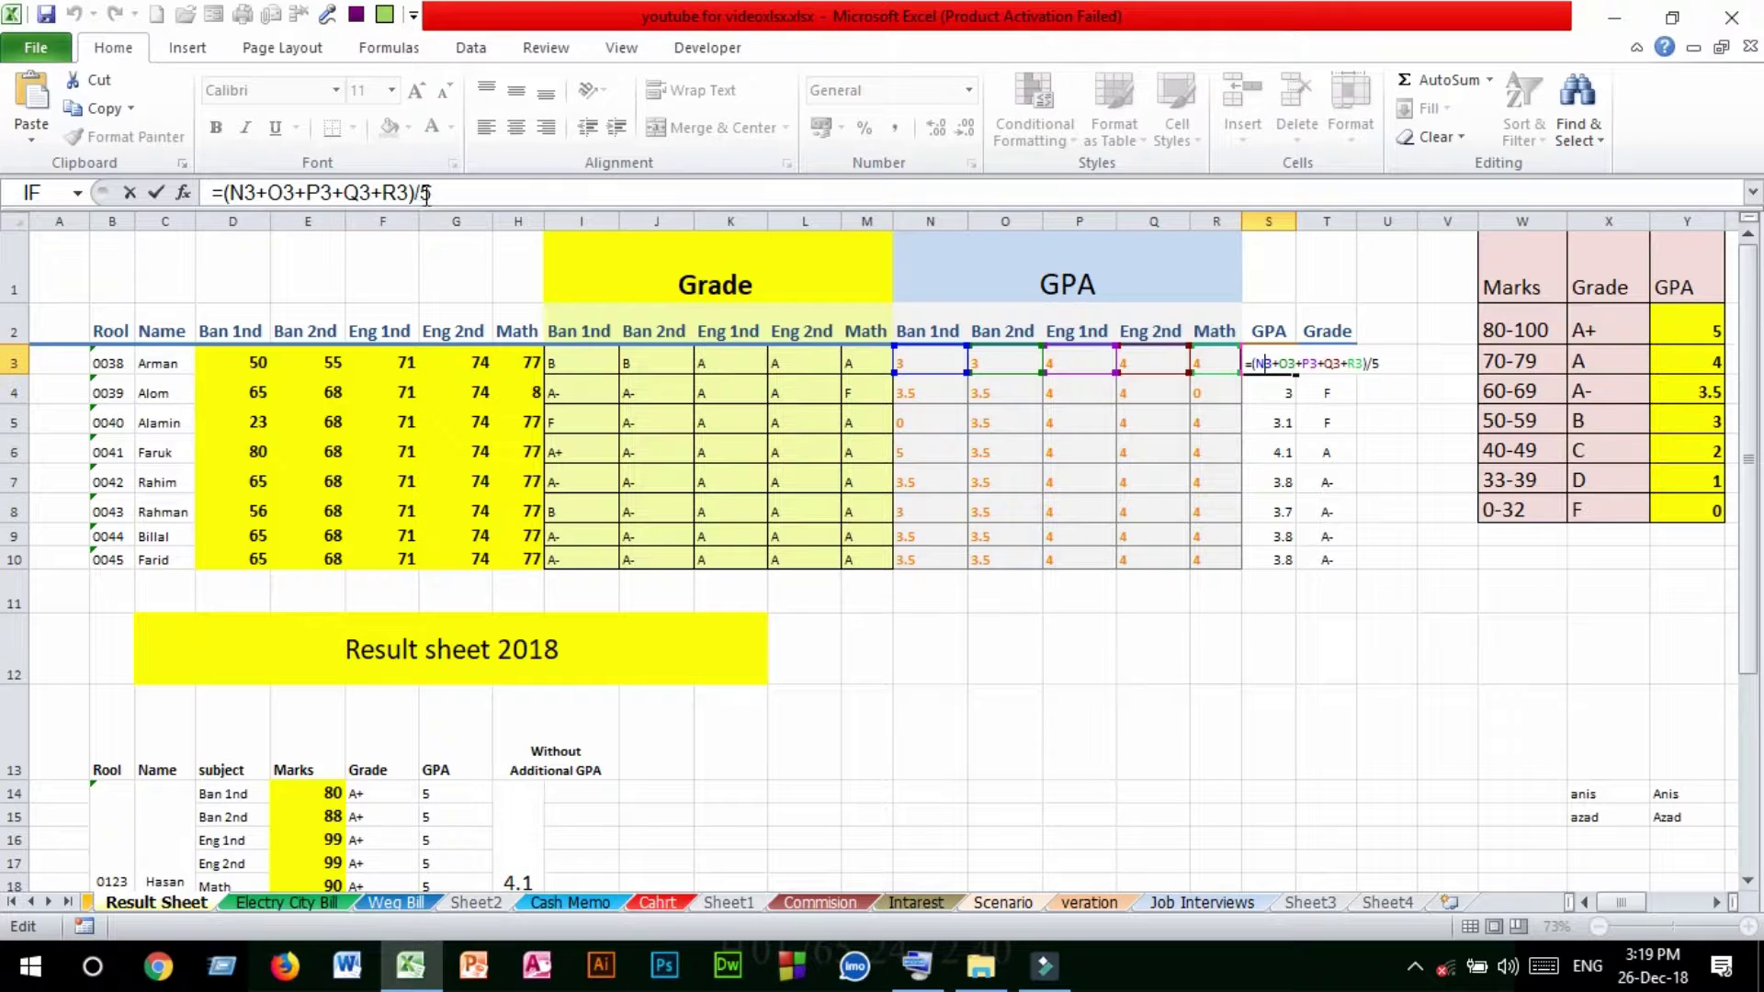
{"action": "left_click", "coordinate": [1398, 364]}
{"action": "key", "text": "Return"}
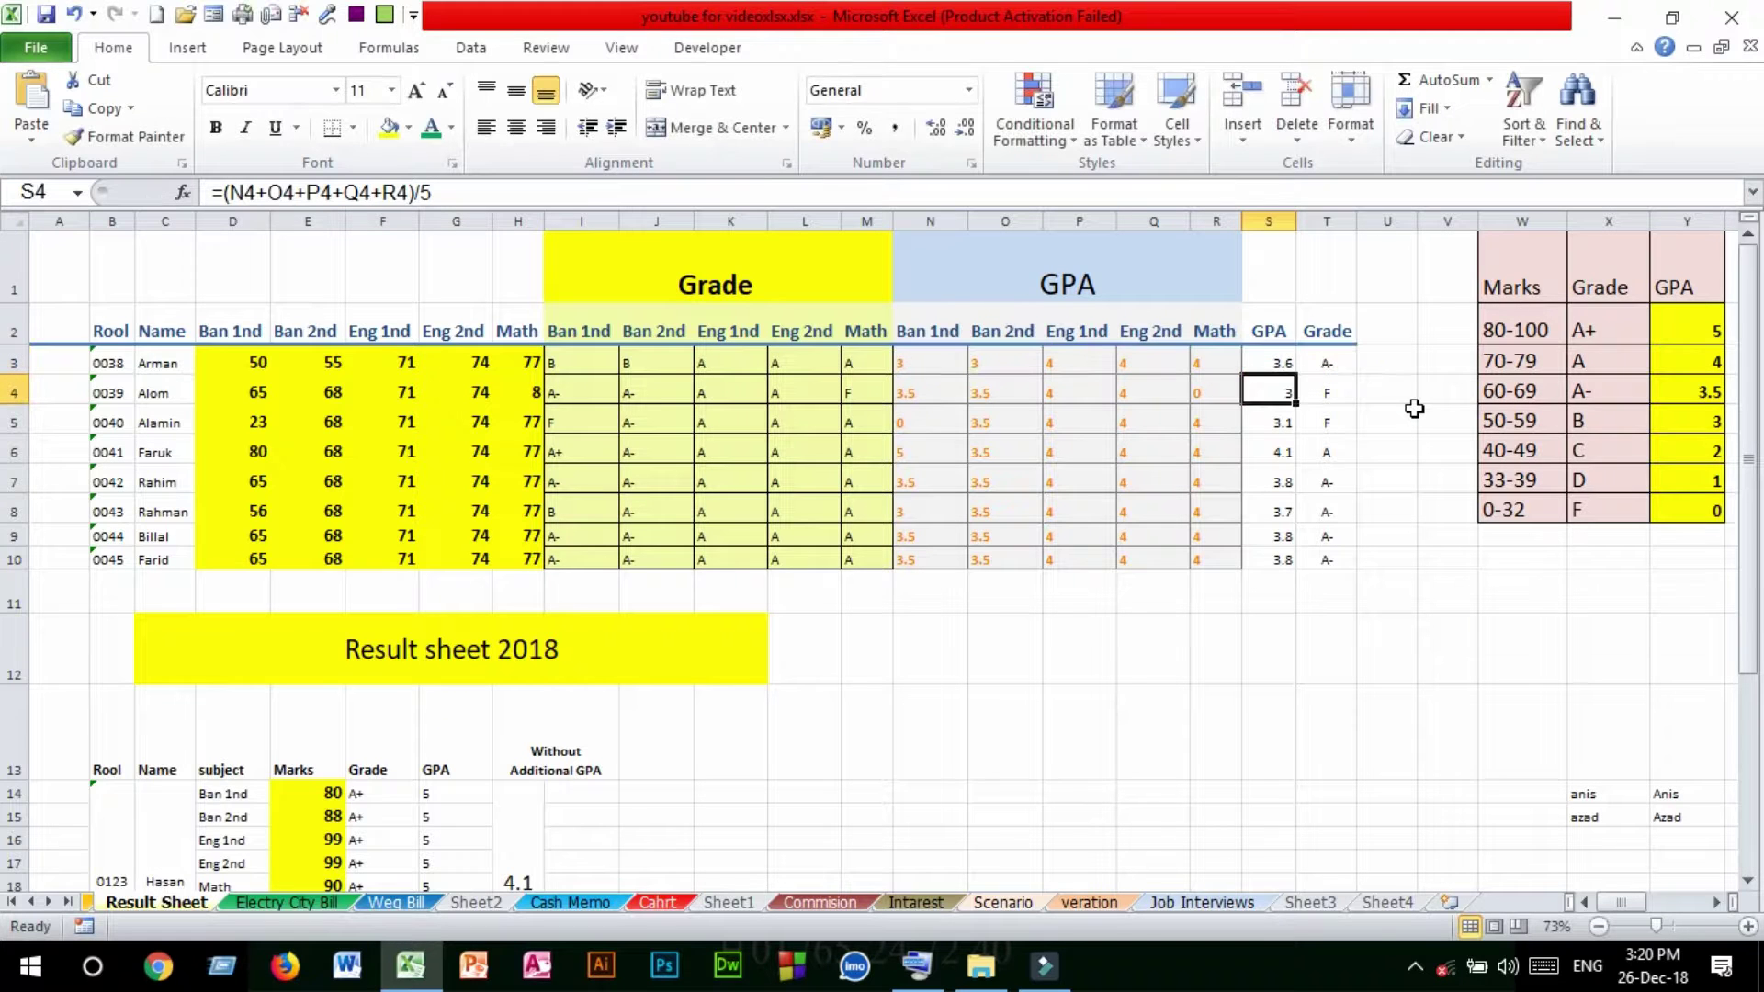
{"action": "left_click", "coordinate": [1258, 363]}
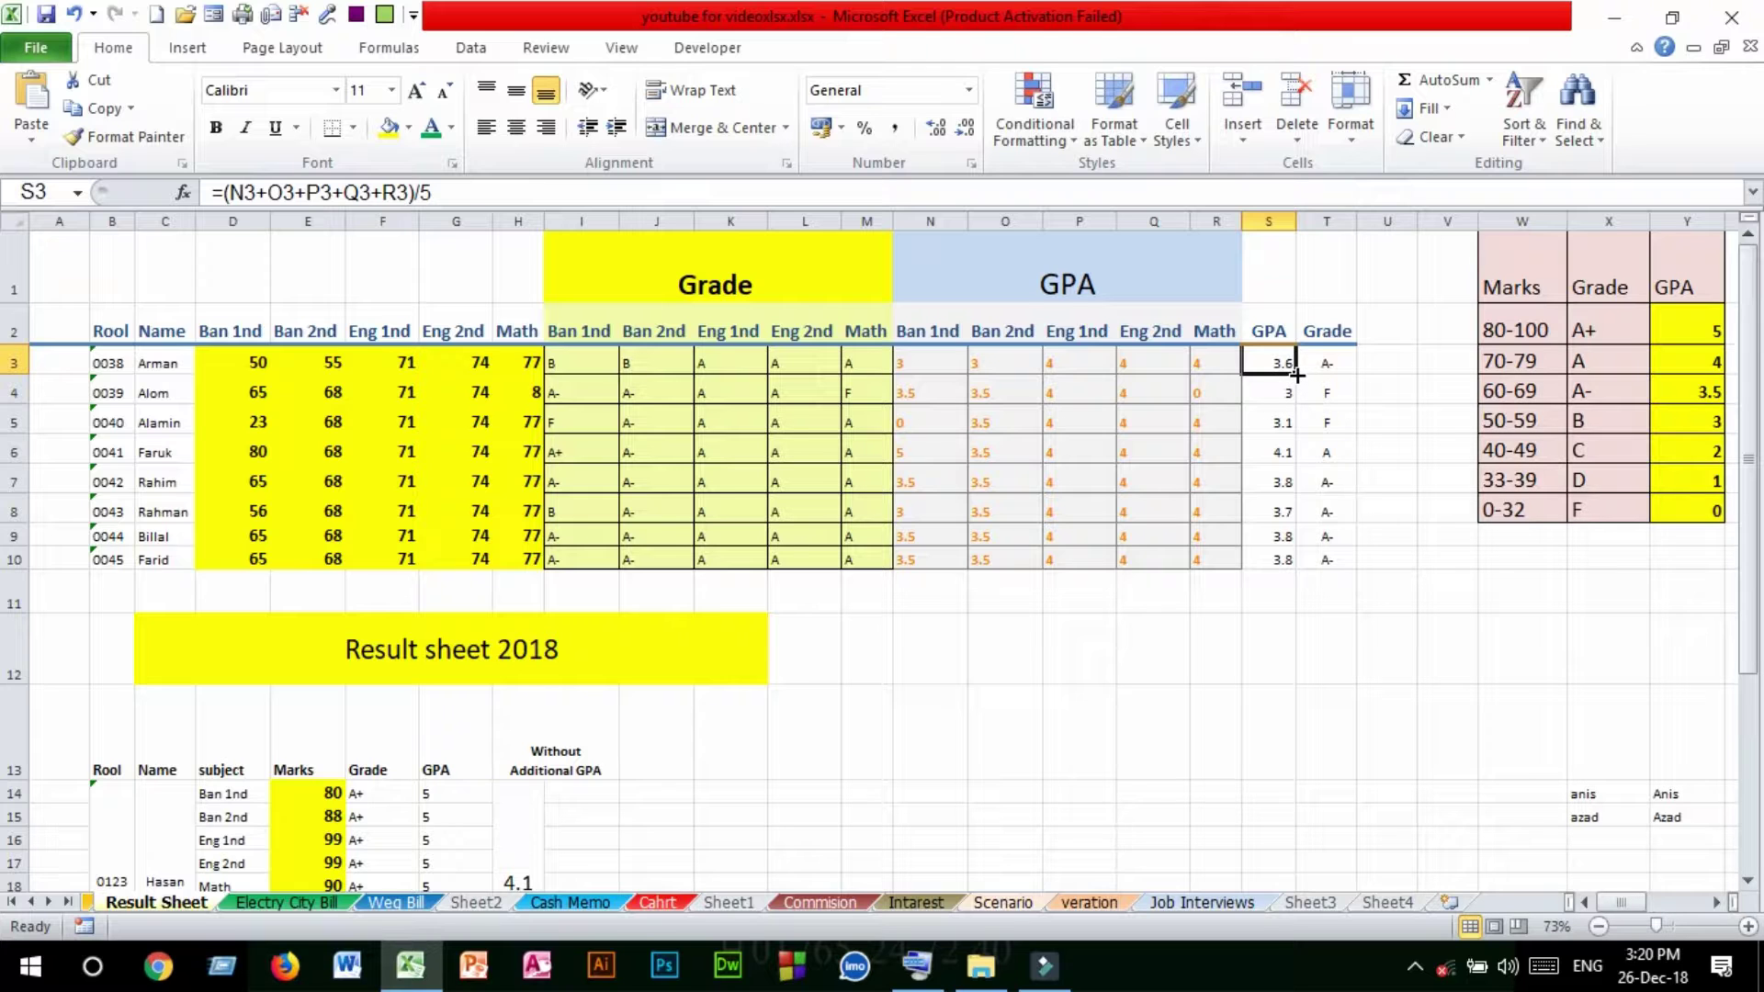
{"action": "left_click_drag", "start_coordinate": [1296, 376], "coordinate": [1303, 569]}
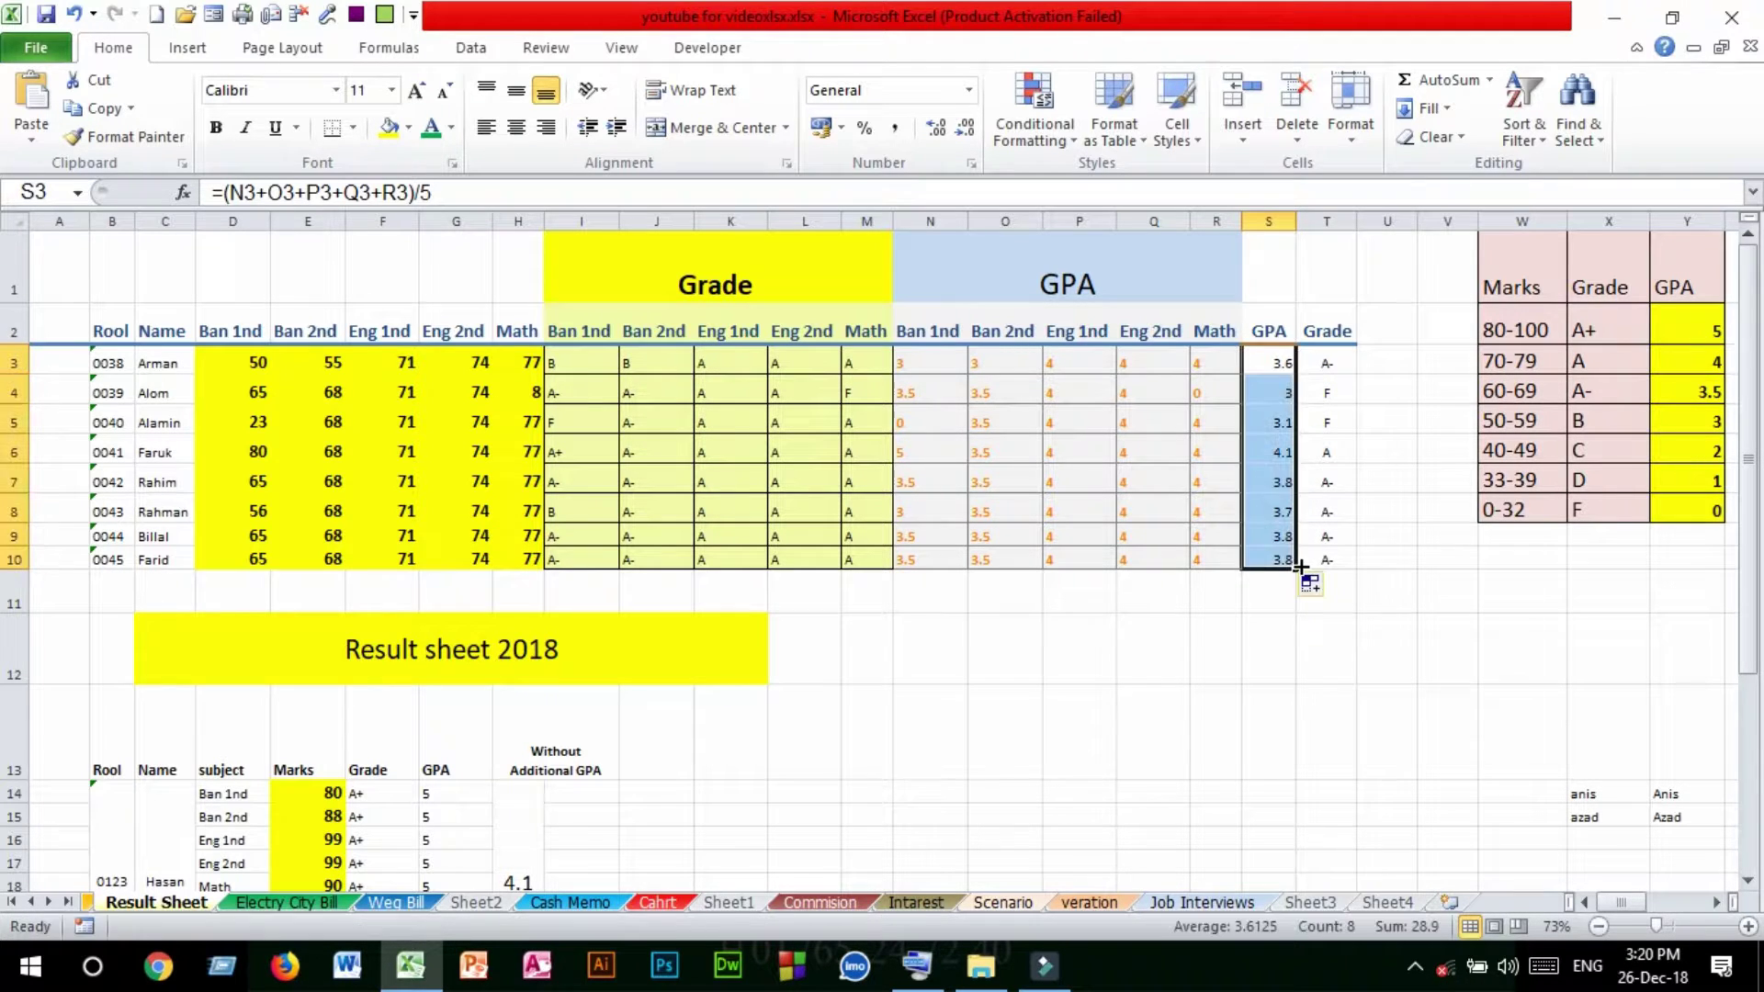
Step: Compare the overall GPAs in column S with the final grades in column T, checking row 4 against its Math grade
{"action": "left_click", "coordinate": [1266, 370]}
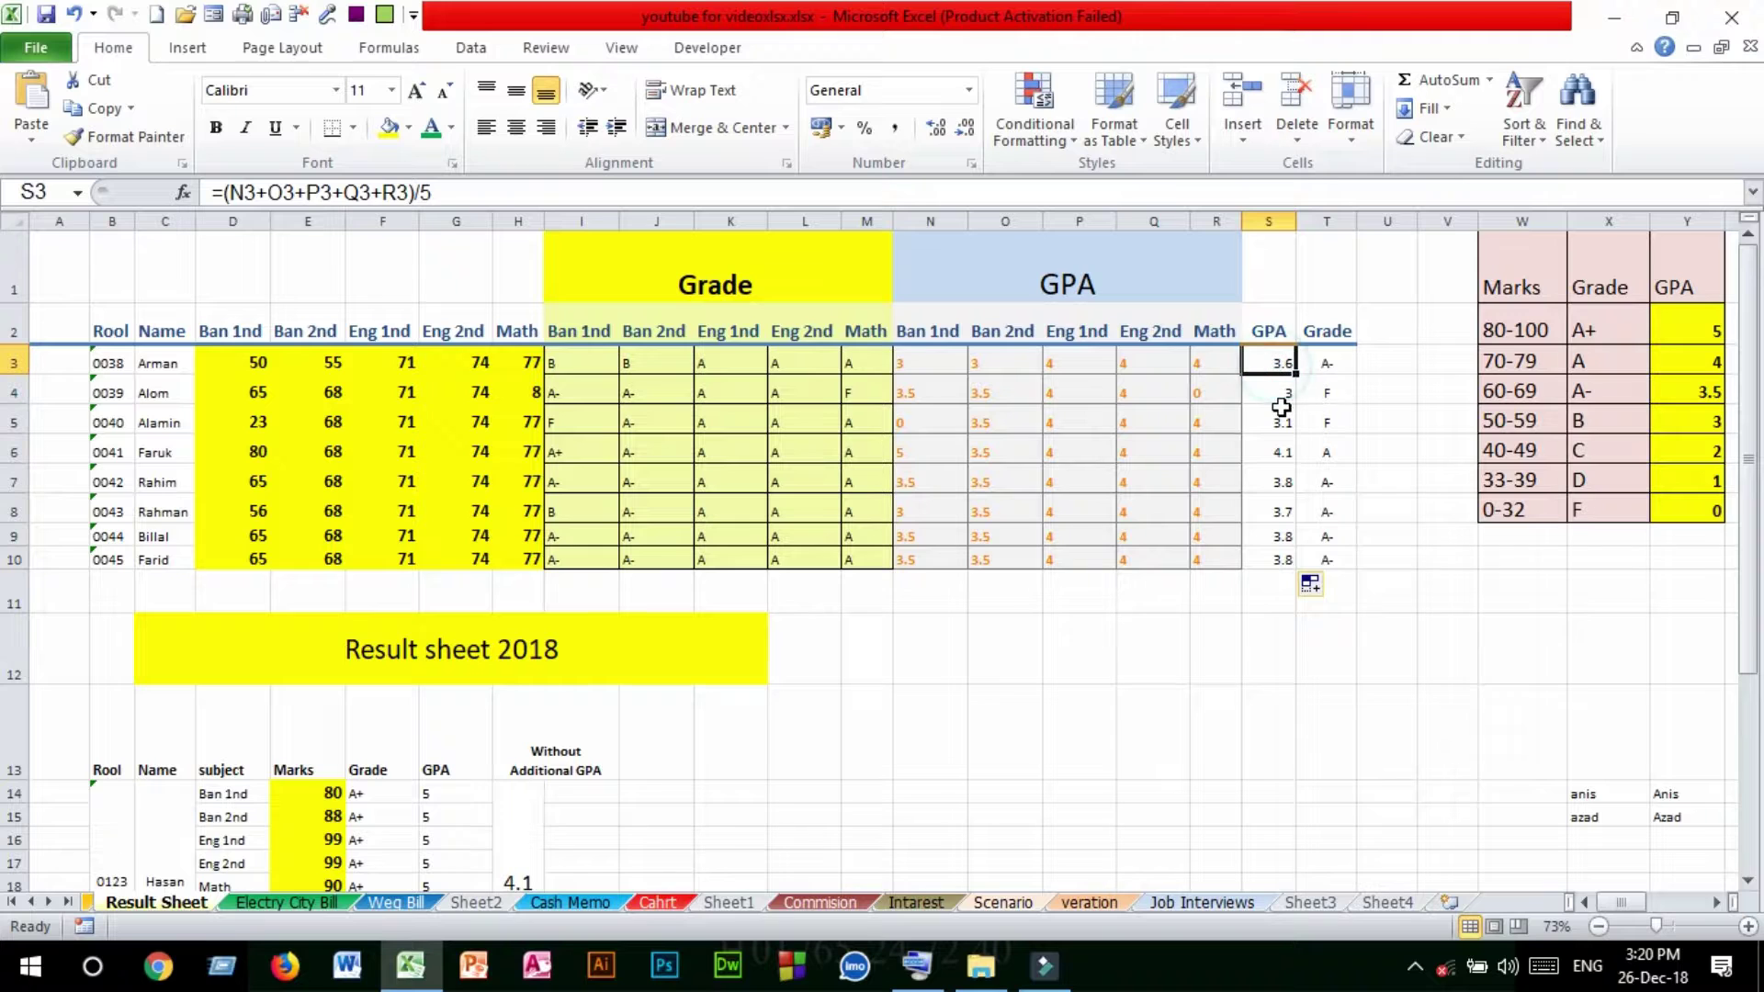
{"action": "left_click", "coordinate": [1329, 360]}
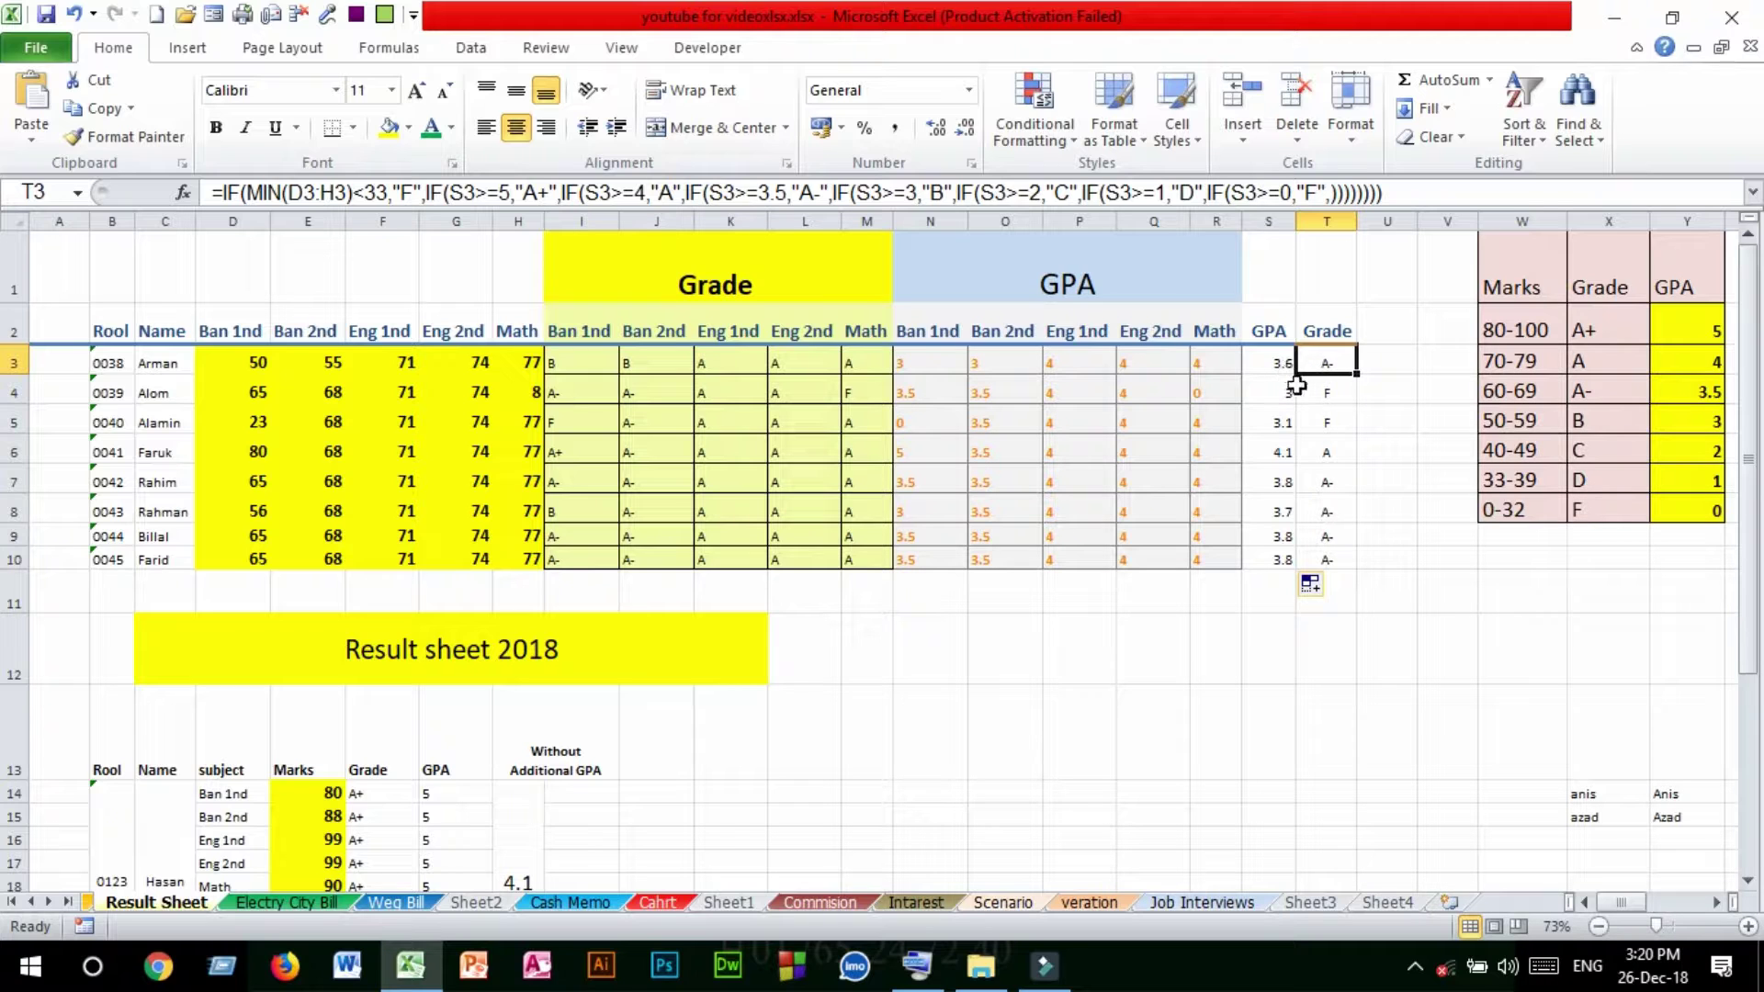
{"action": "left_click_drag", "start_coordinate": [1273, 360], "coordinate": [1274, 556]}
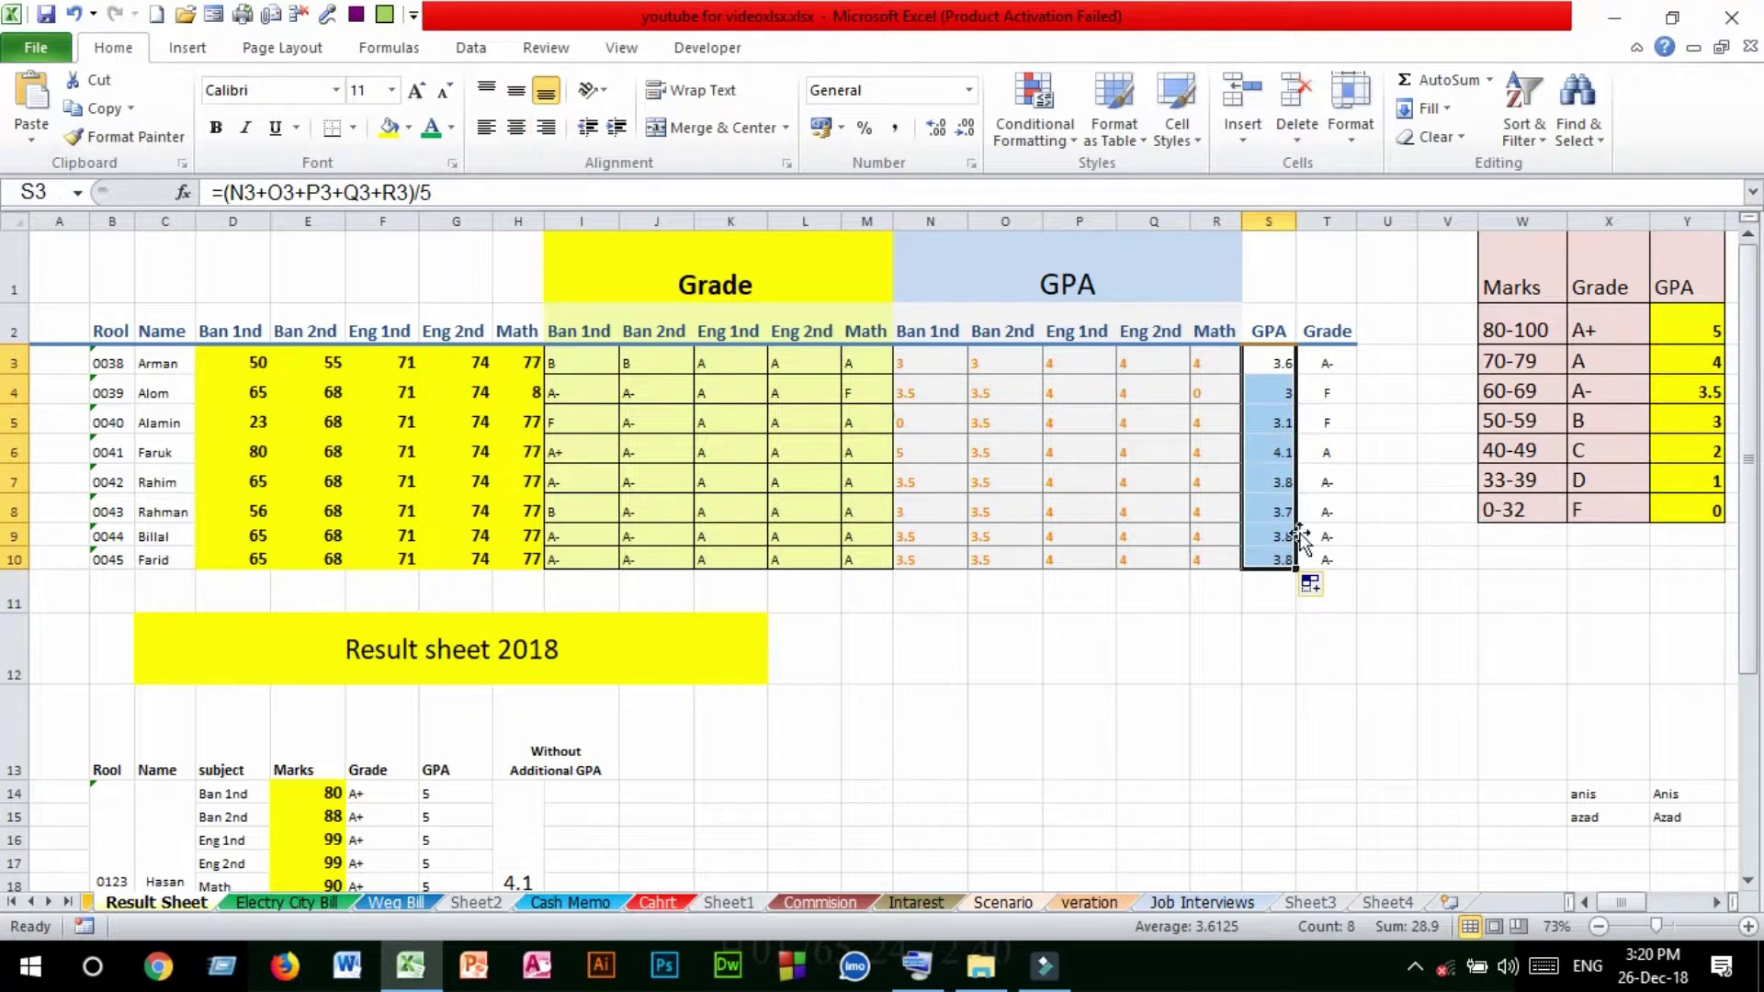
{"action": "left_click", "coordinate": [1342, 355]}
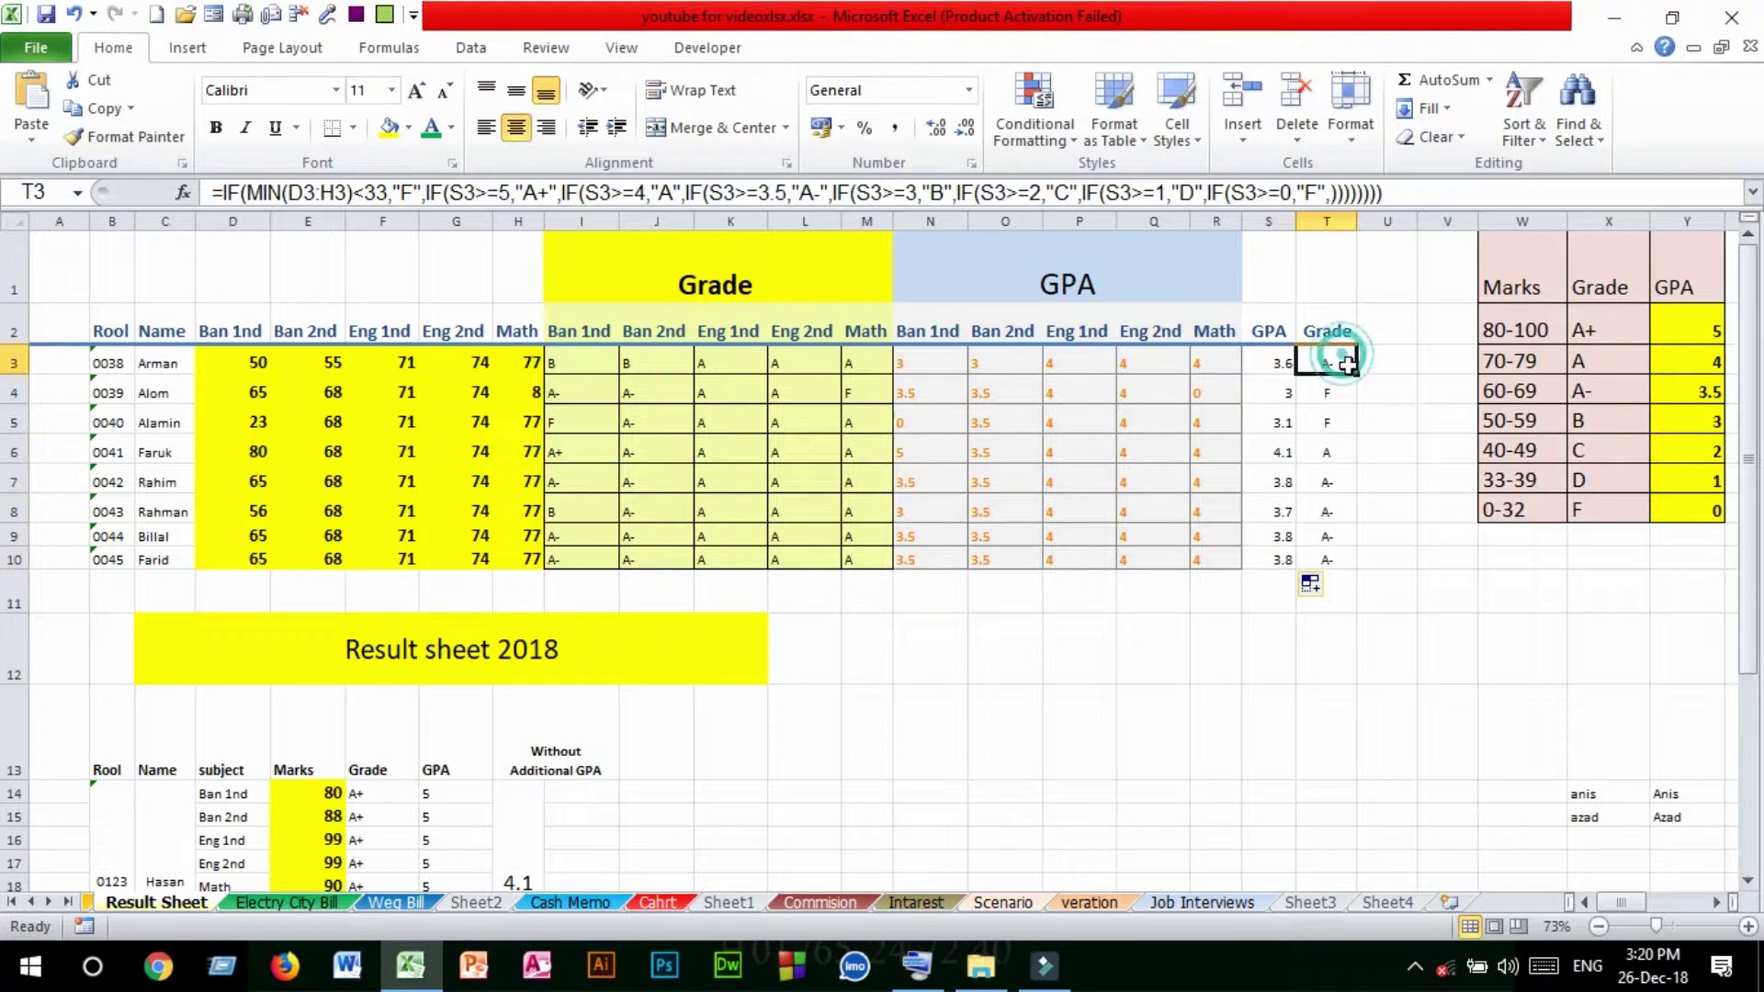
{"action": "left_click", "coordinate": [1278, 358]}
{"action": "left_click", "coordinate": [1338, 358]}
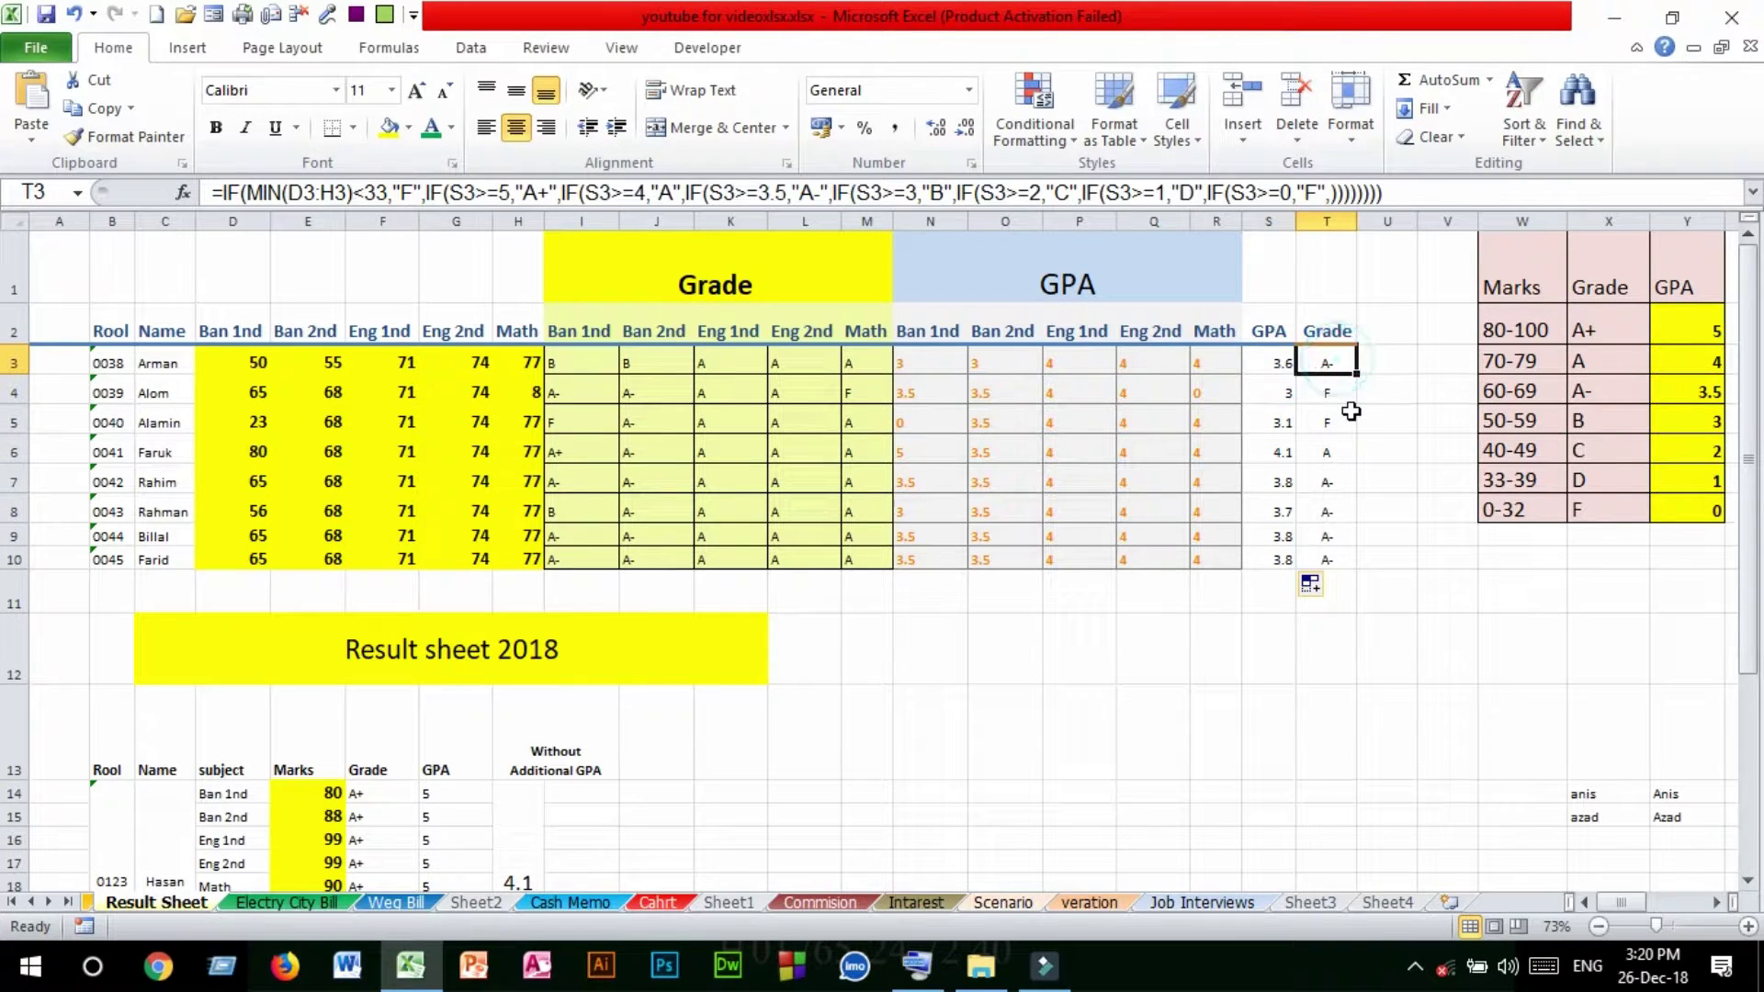
{"action": "left_click", "coordinate": [1276, 400]}
{"action": "left_click", "coordinate": [1333, 395]}
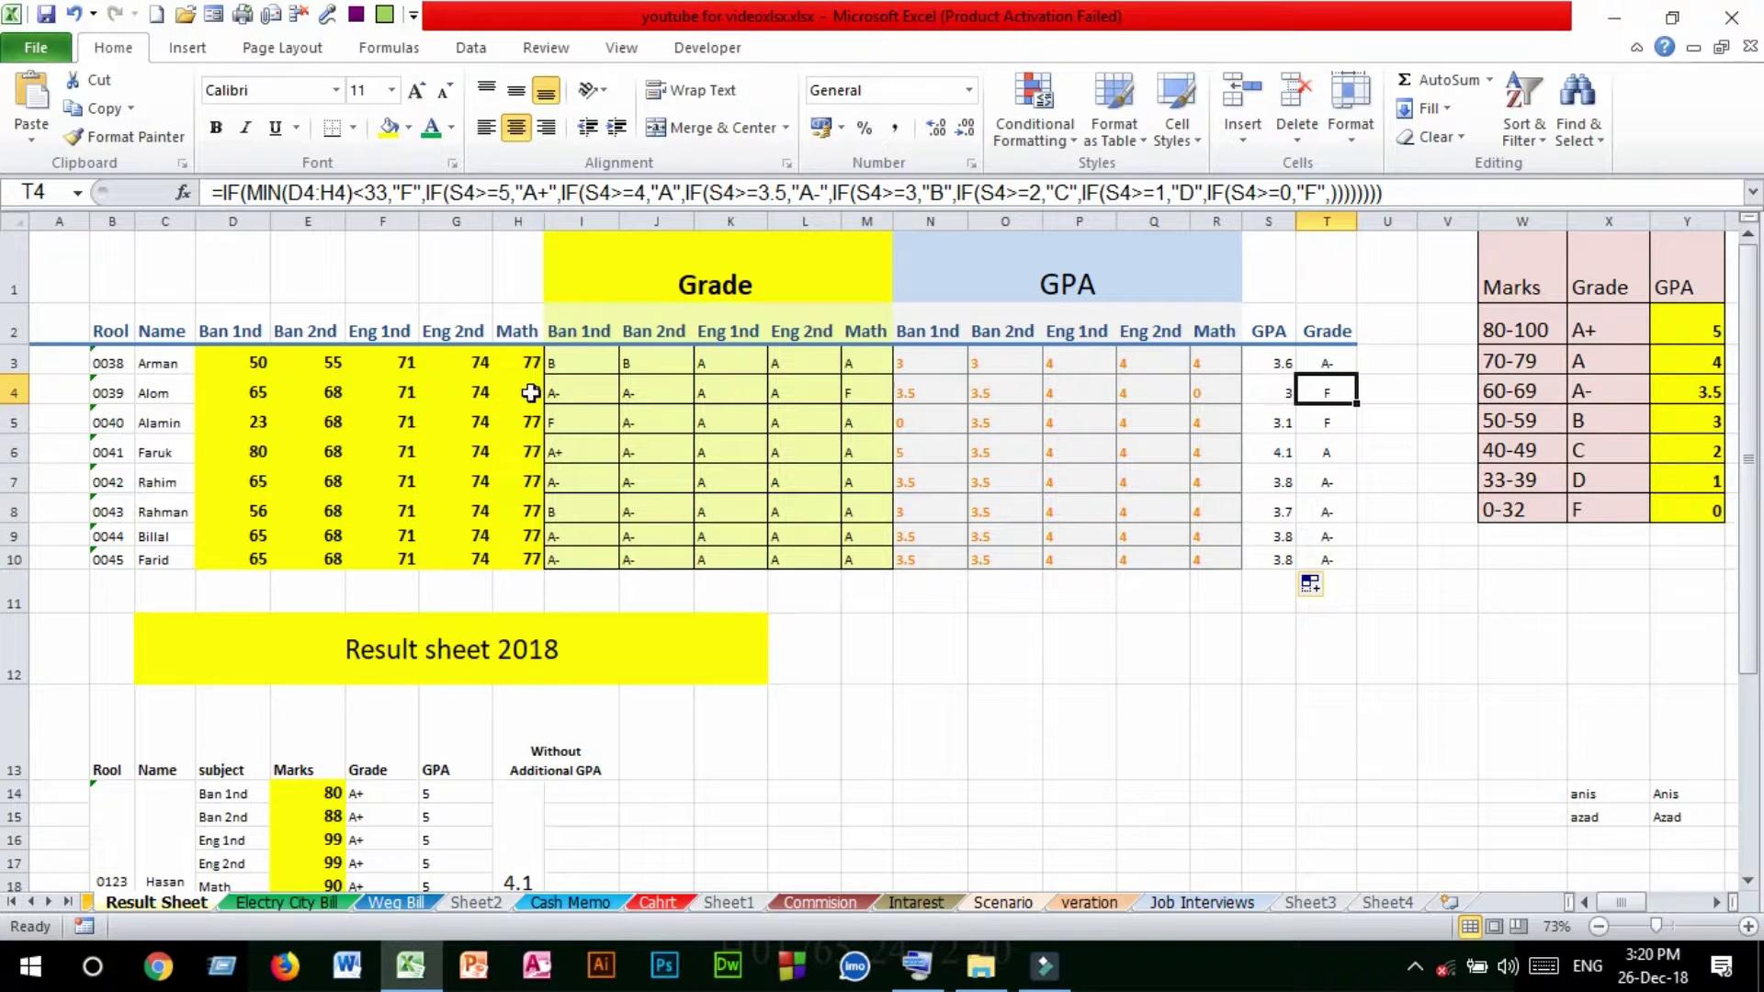
{"action": "left_click", "coordinate": [860, 394]}
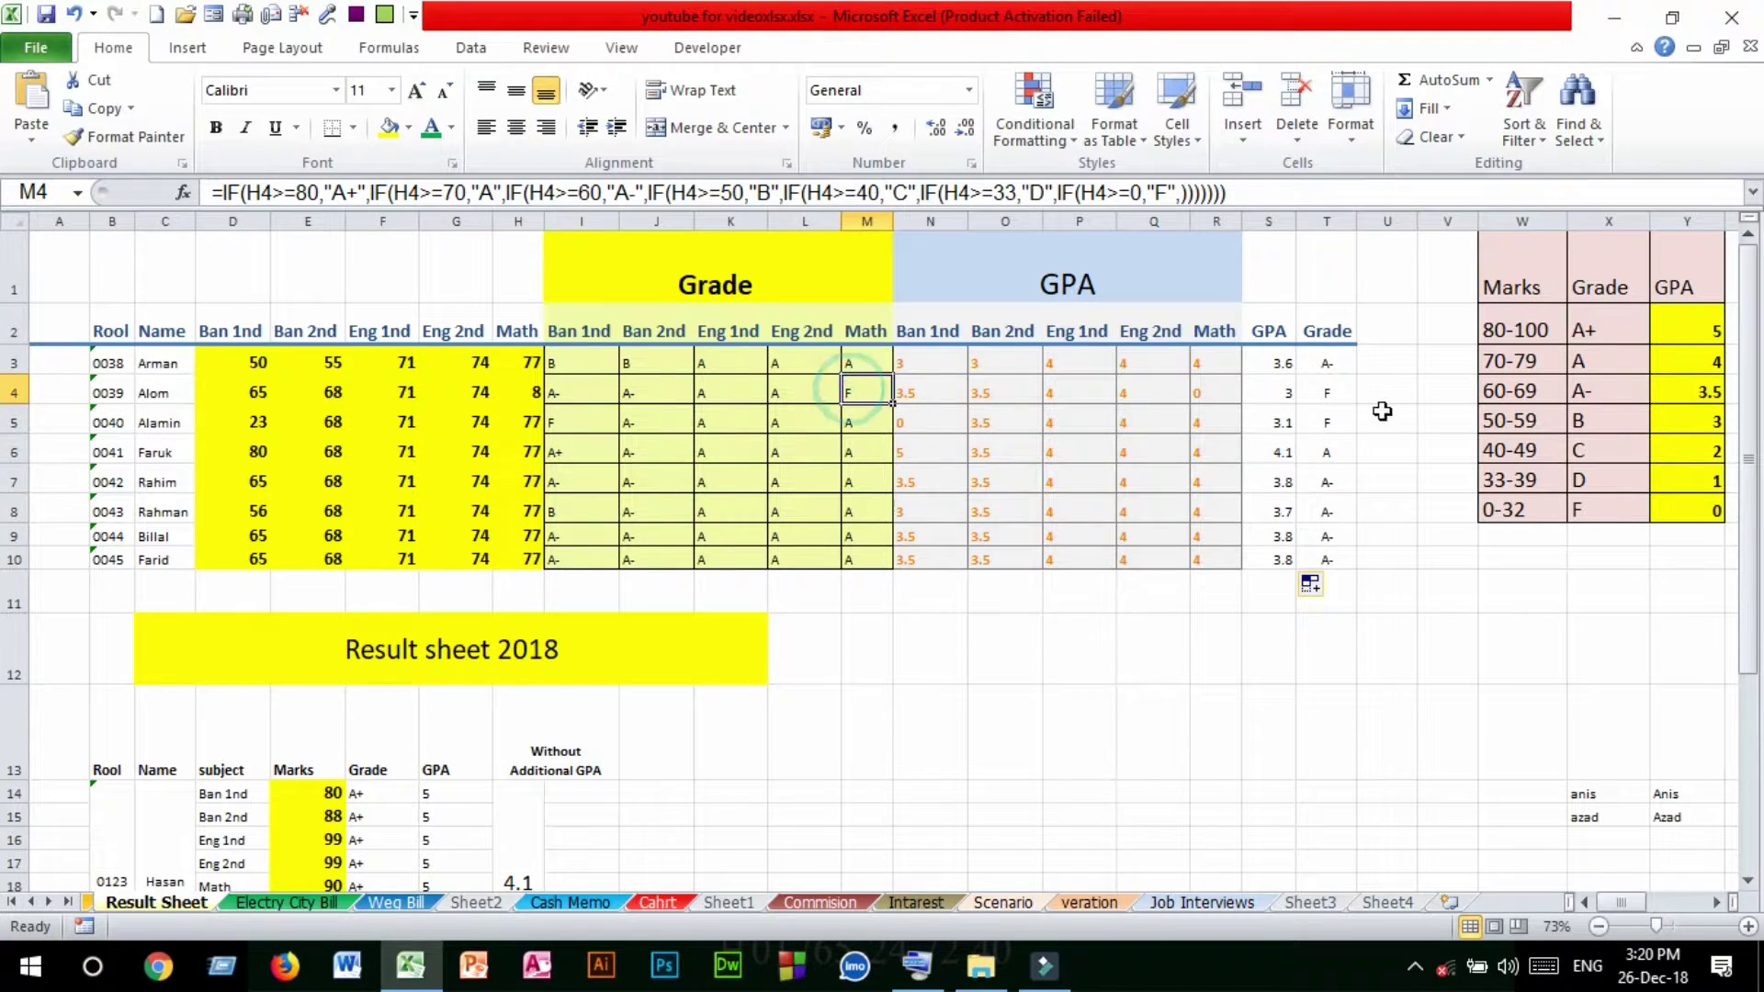
{"action": "left_click", "coordinate": [1329, 392]}
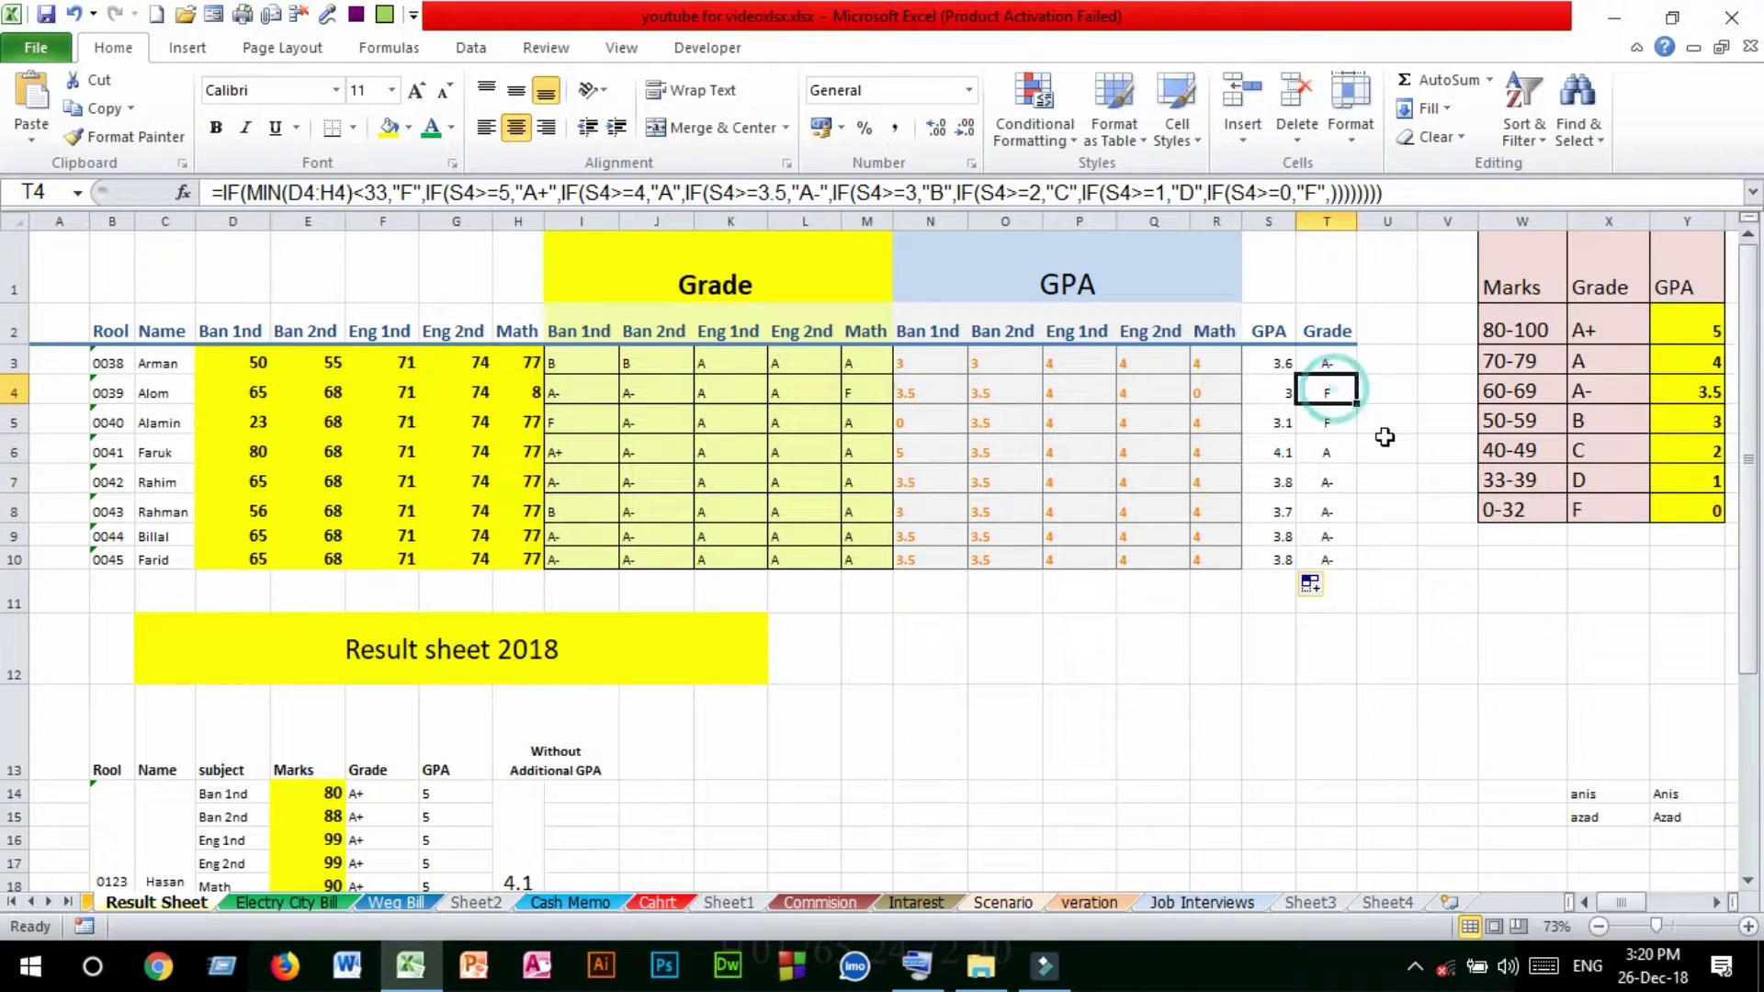
Step: Review the final grade formula in T3, covering the MIN(D3:H3)<33 fail condition and the nested IF tests on the GPA in S3
{"action": "left_click", "coordinate": [1328, 369]}
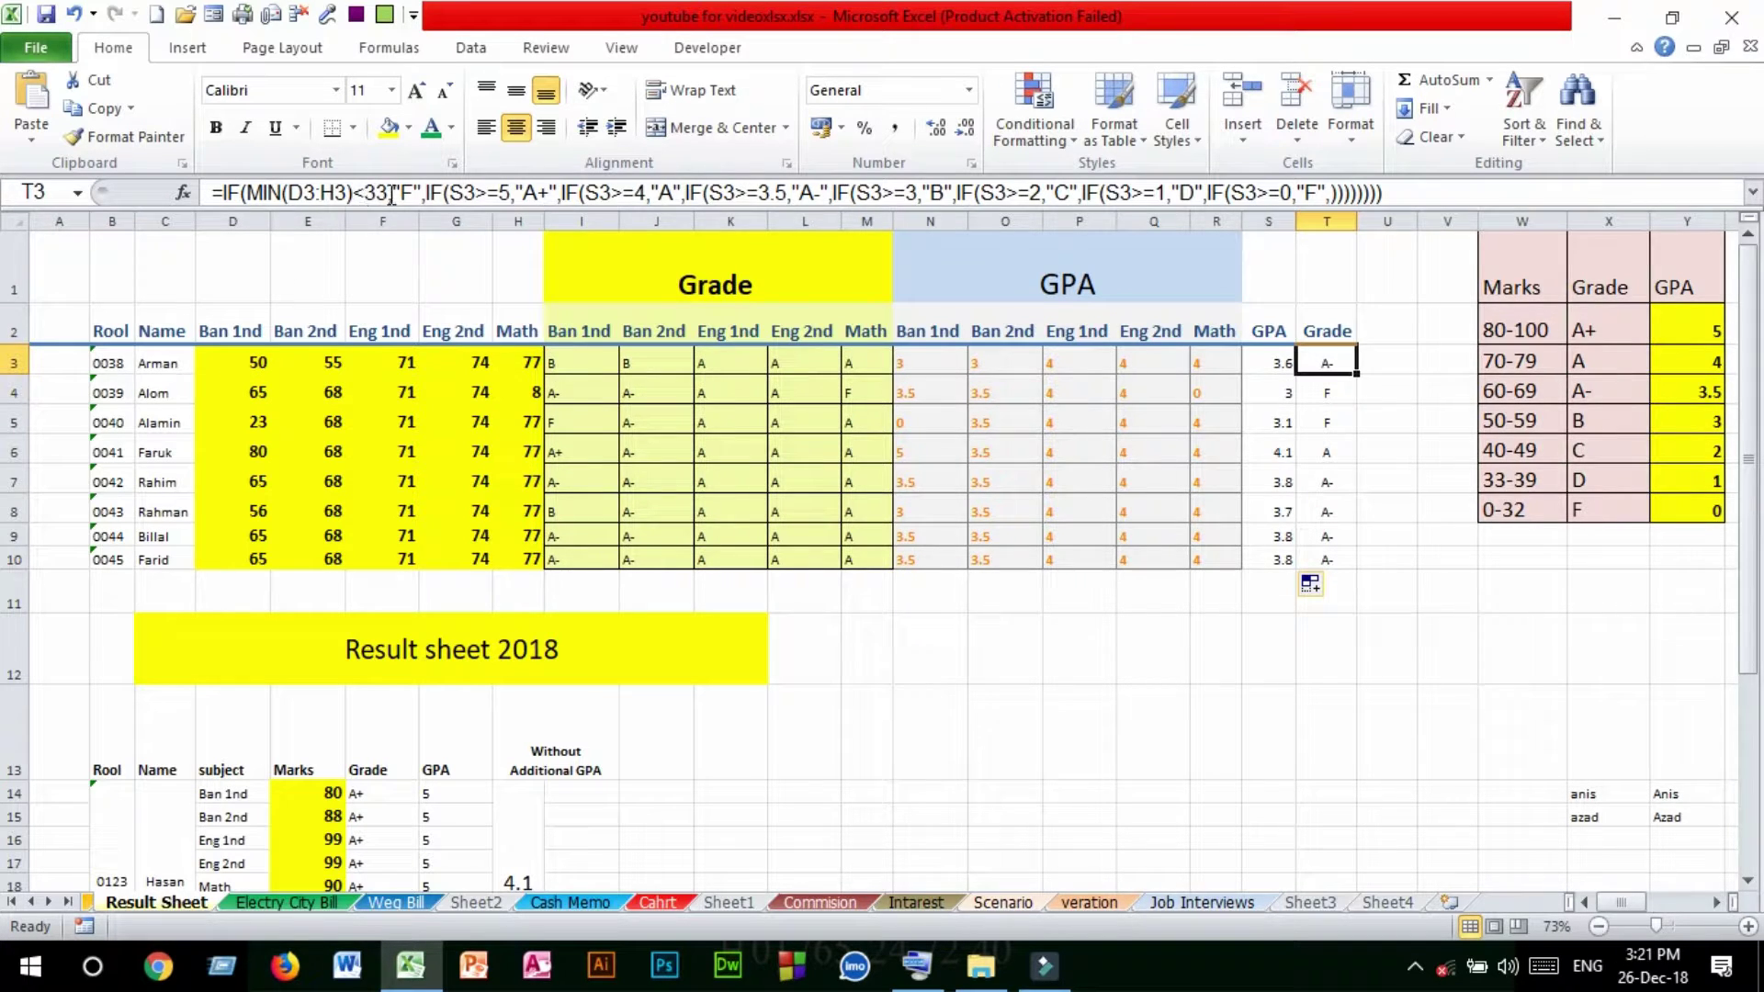
{"action": "left_click_drag", "start_coordinate": [389, 195], "coordinate": [422, 193]}
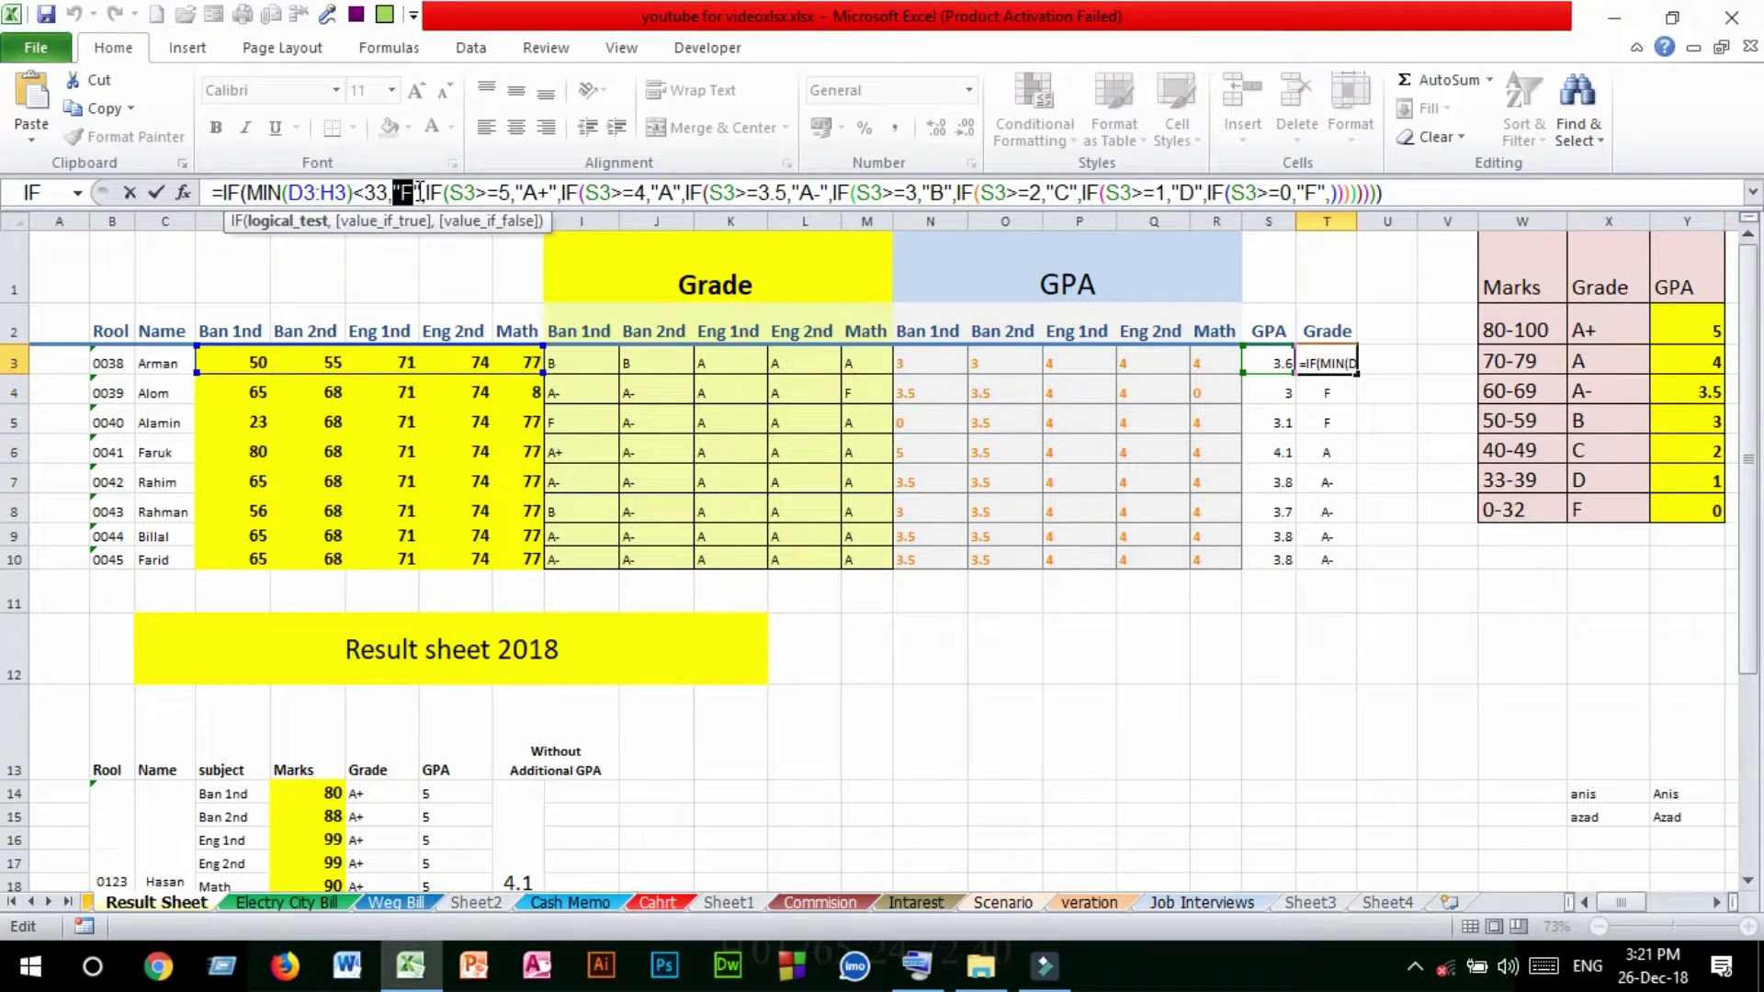
{"action": "type", "text": ","}
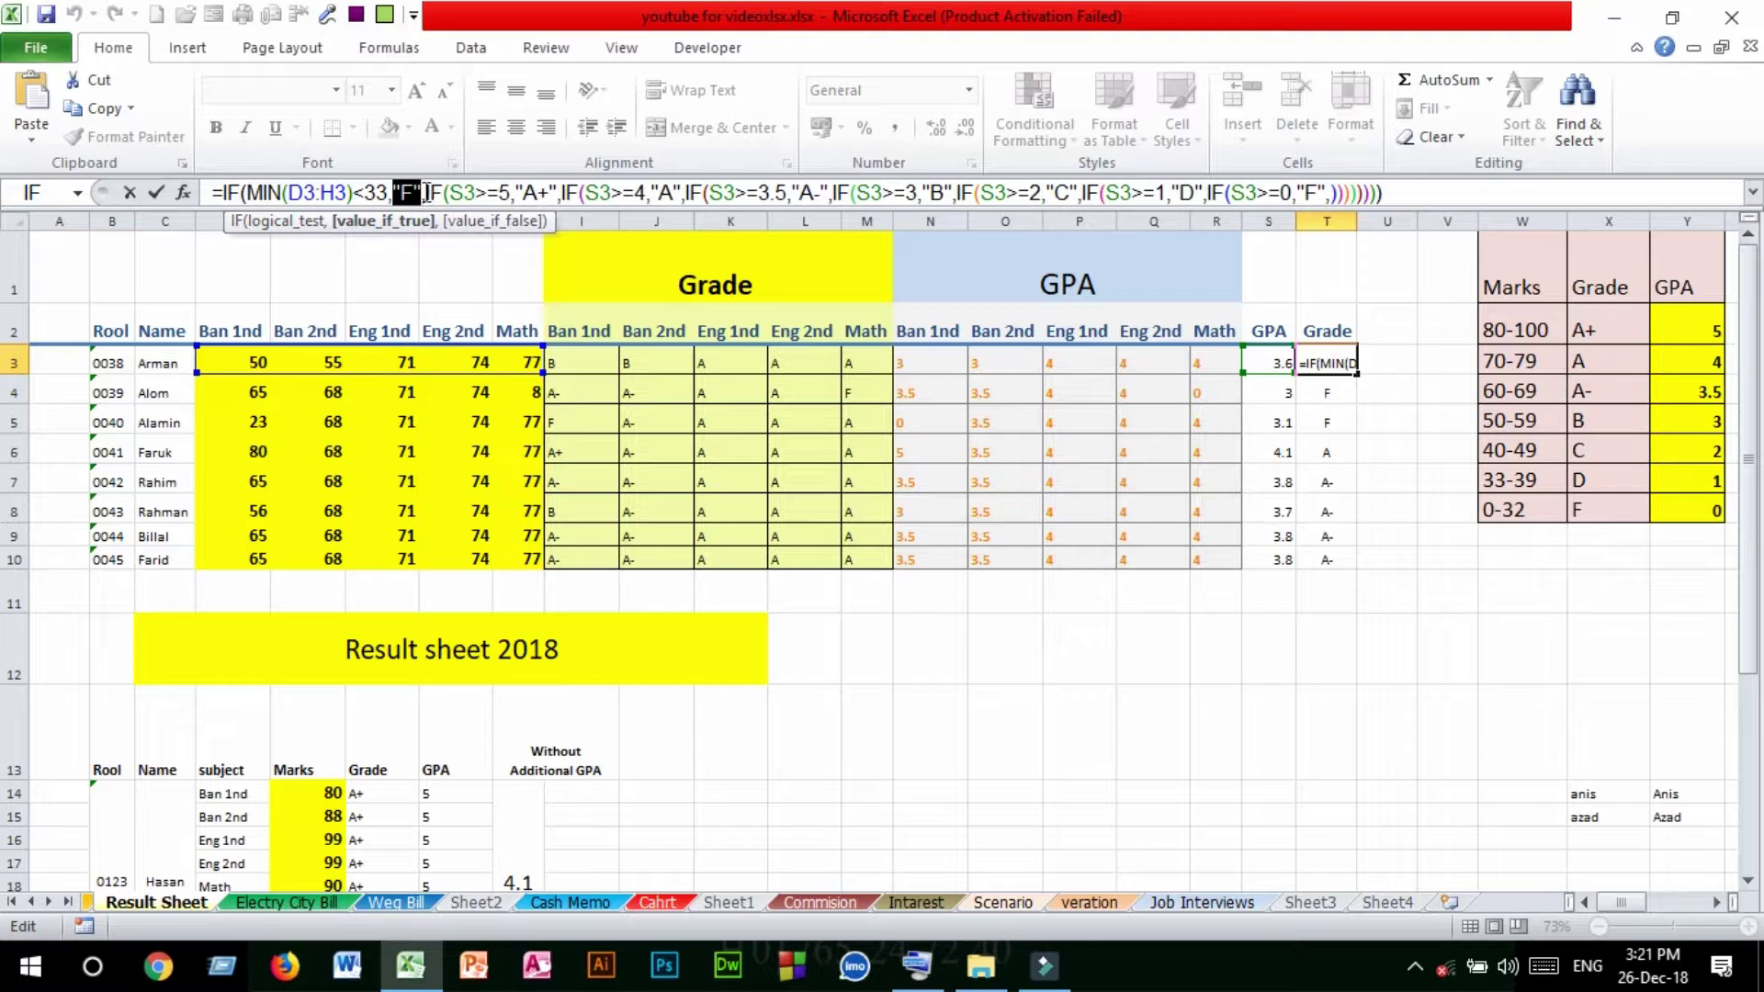
{"action": "left_click", "coordinate": [432, 195]}
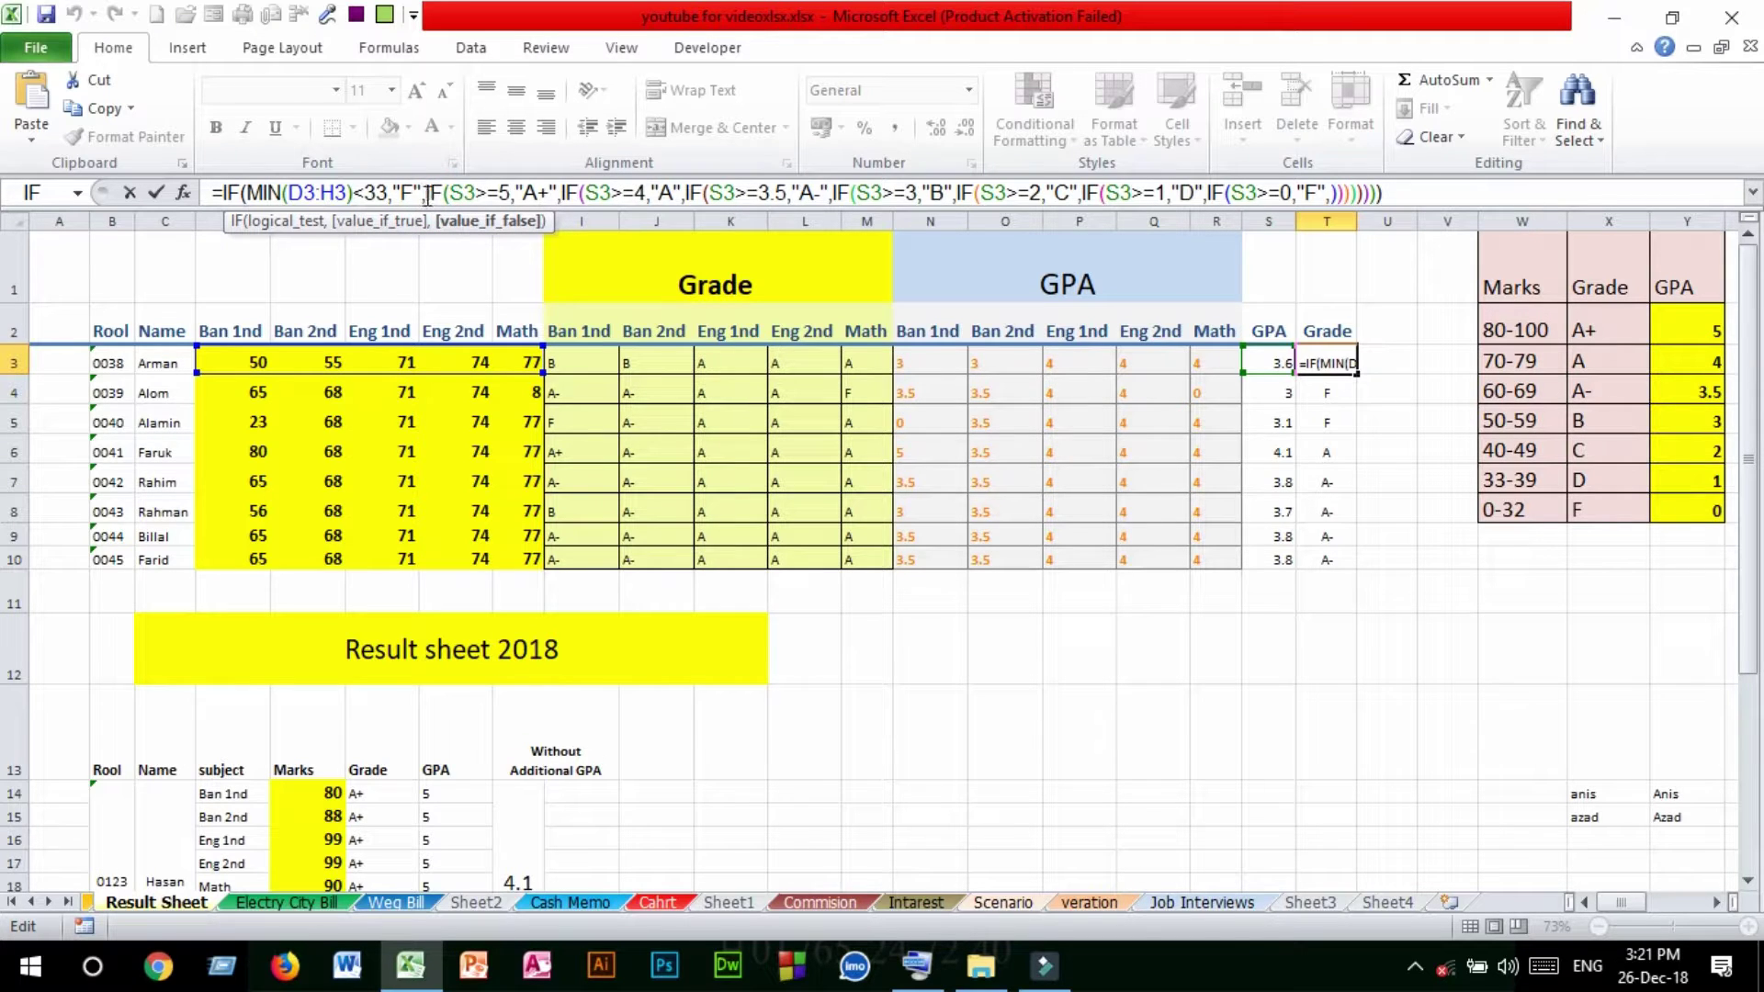
{"action": "left_click_drag", "start_coordinate": [429, 195], "coordinate": [236, 185]}
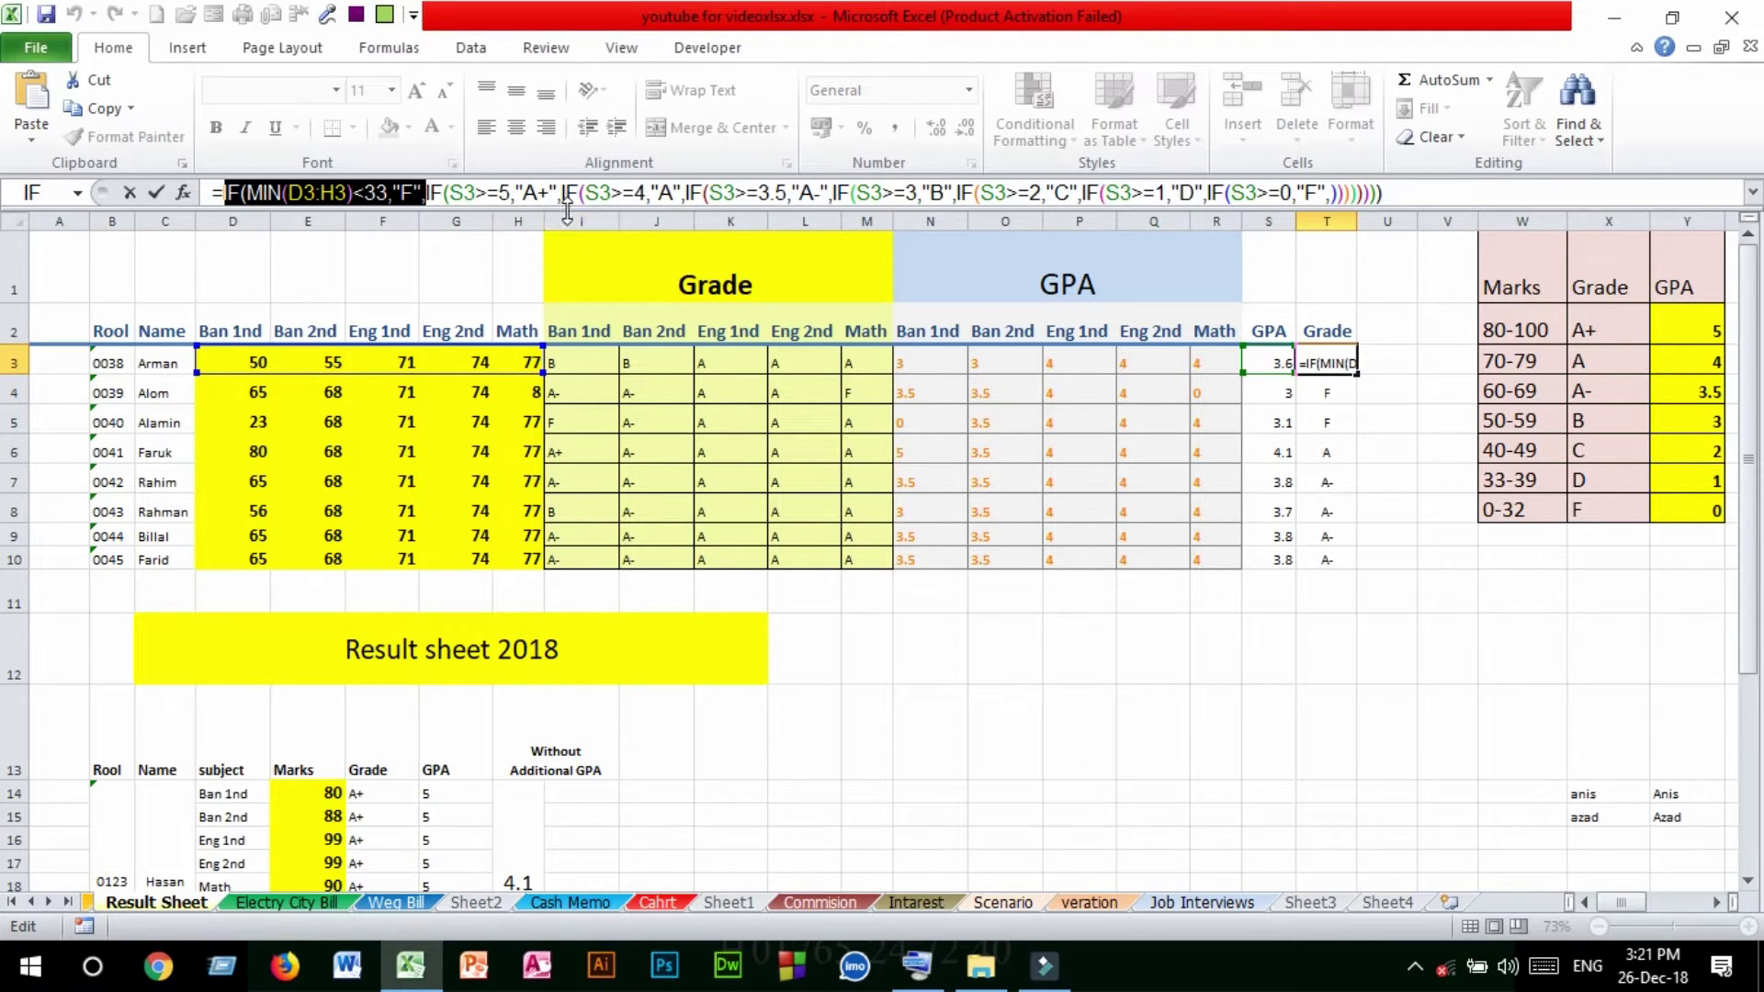
{"action": "double_click", "coordinate": [680, 193]}
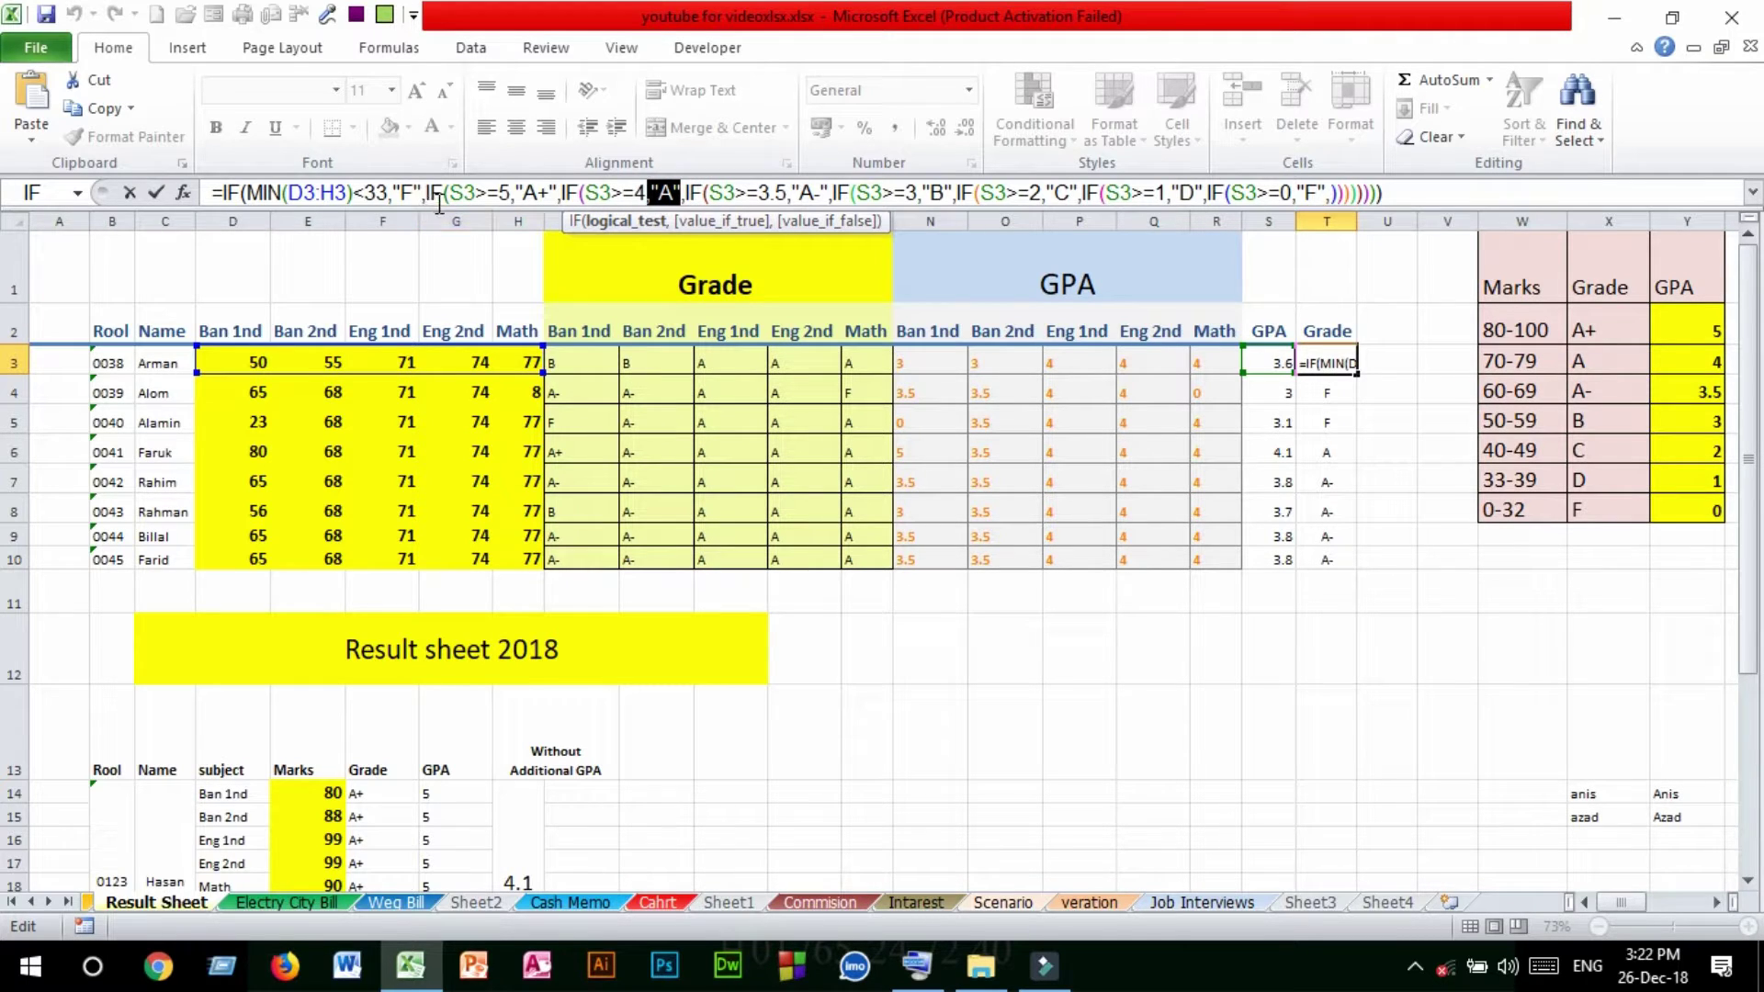
{"action": "left_click_drag", "start_coordinate": [424, 191], "coordinate": [569, 191]}
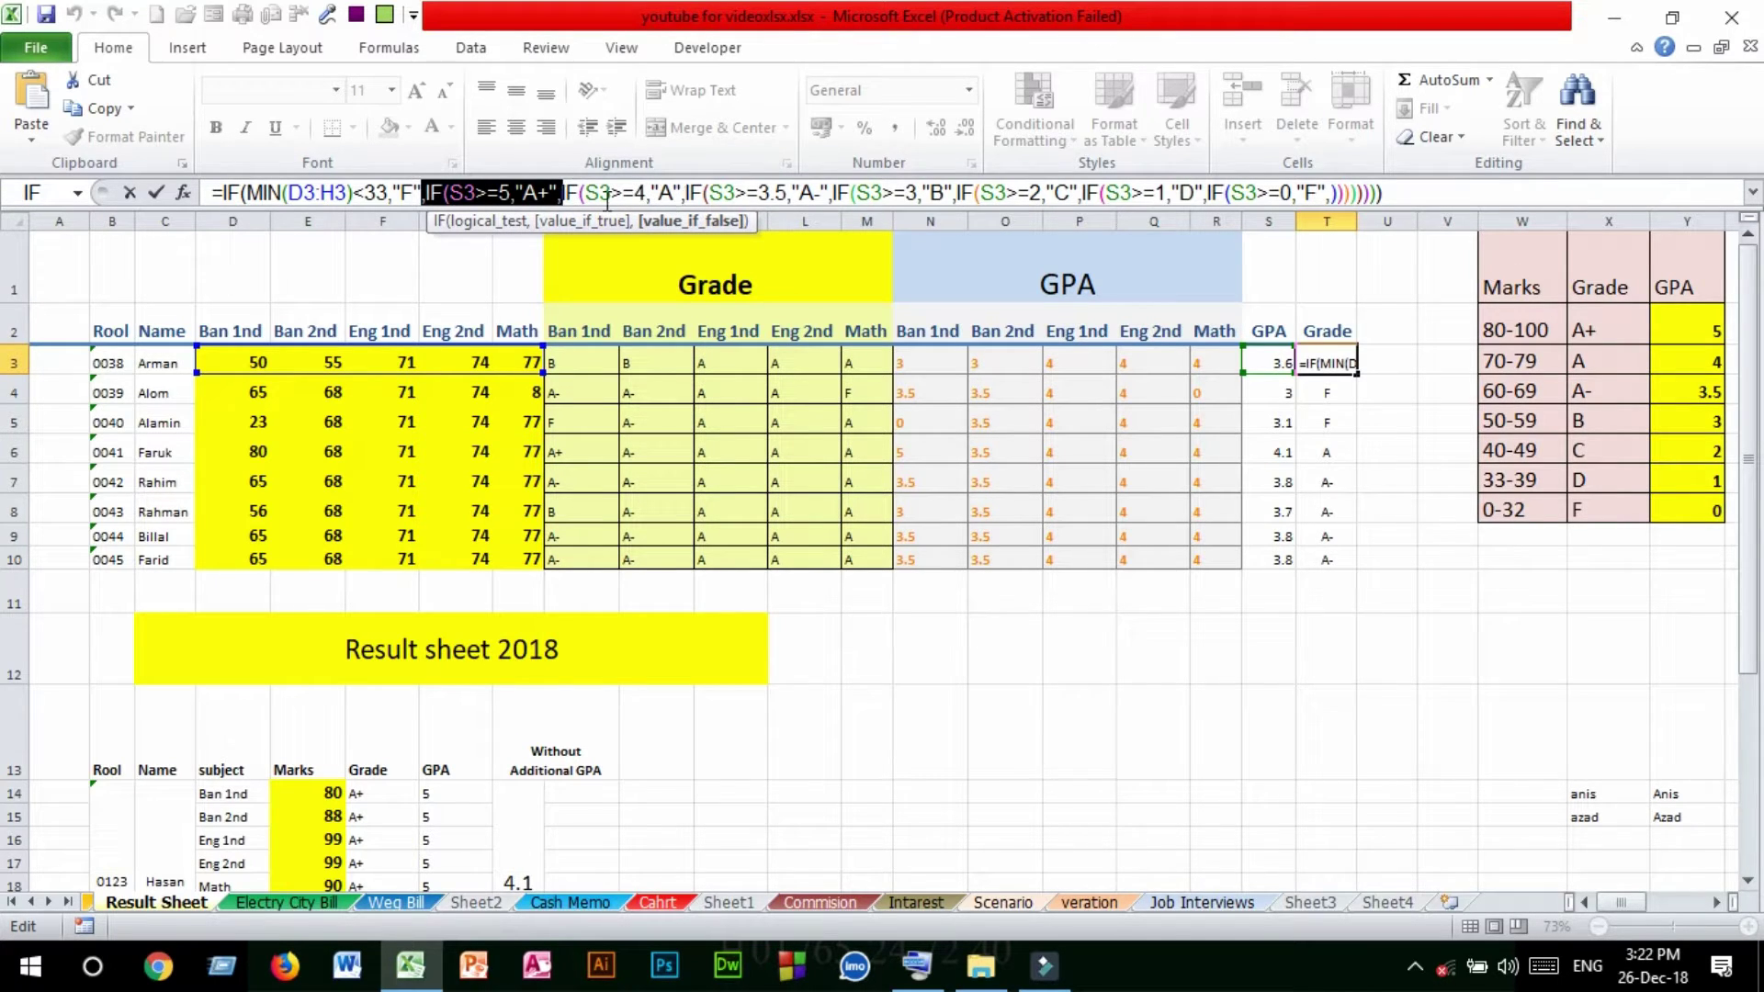
{"action": "left_click", "coordinate": [564, 193]}
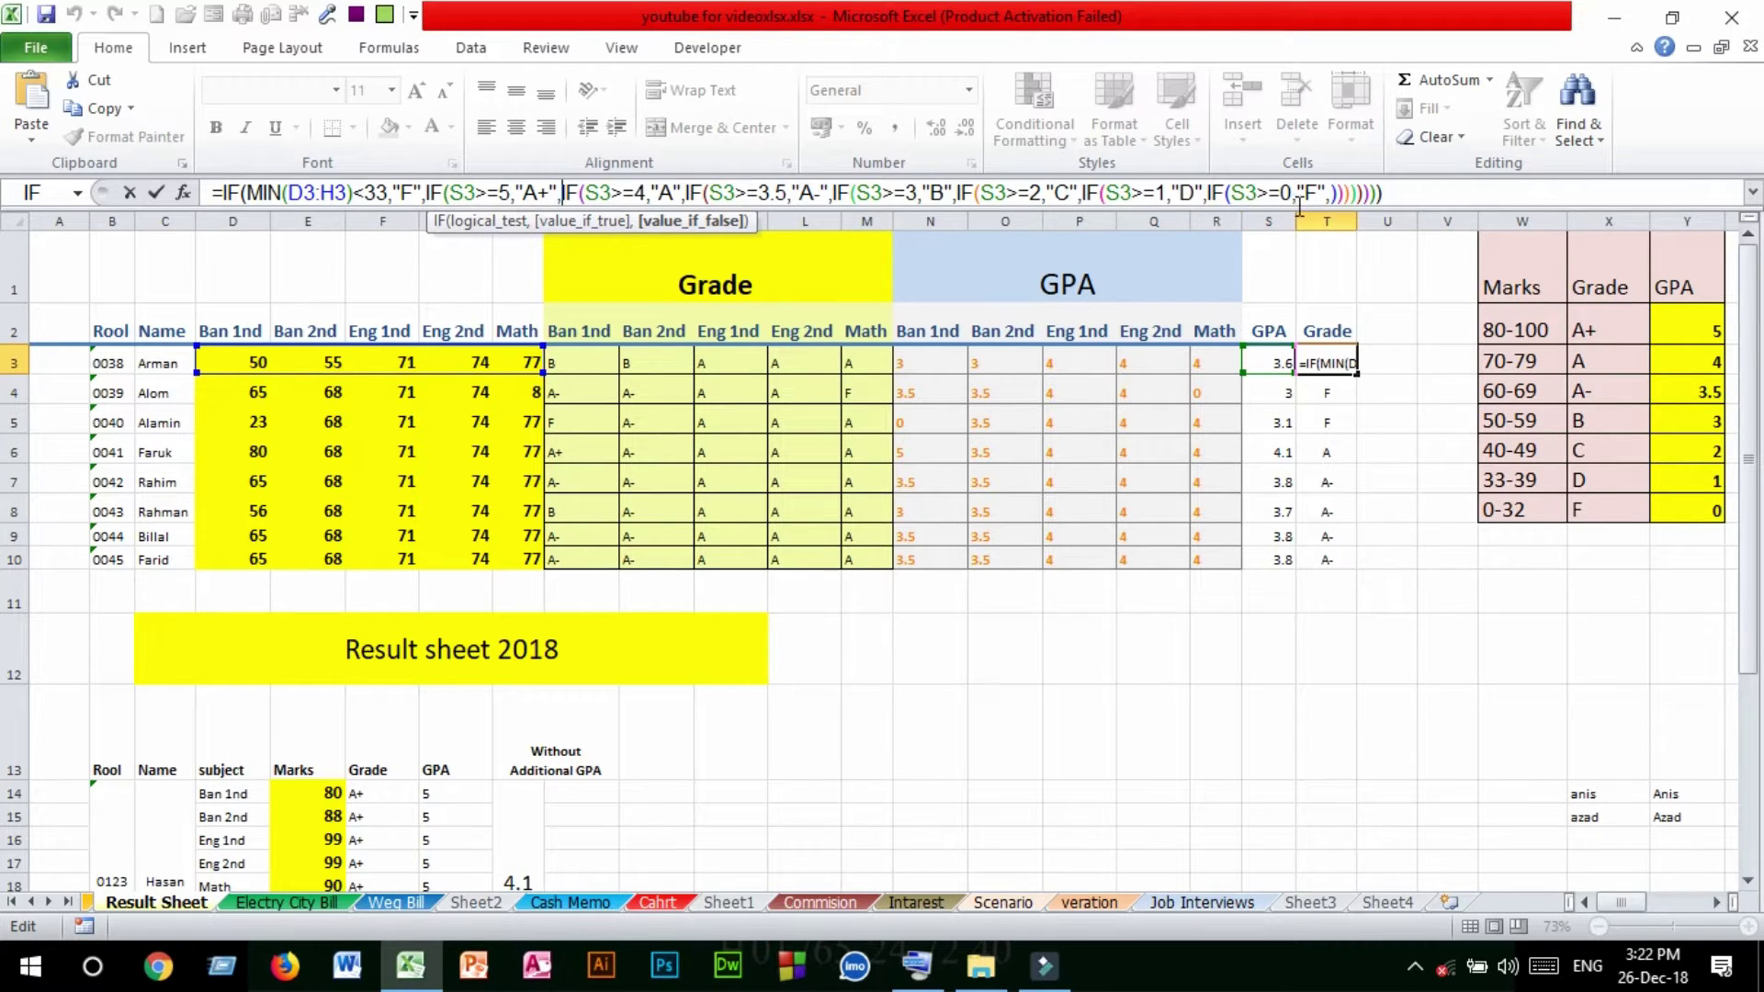
{"action": "left_click", "coordinate": [1400, 195]}
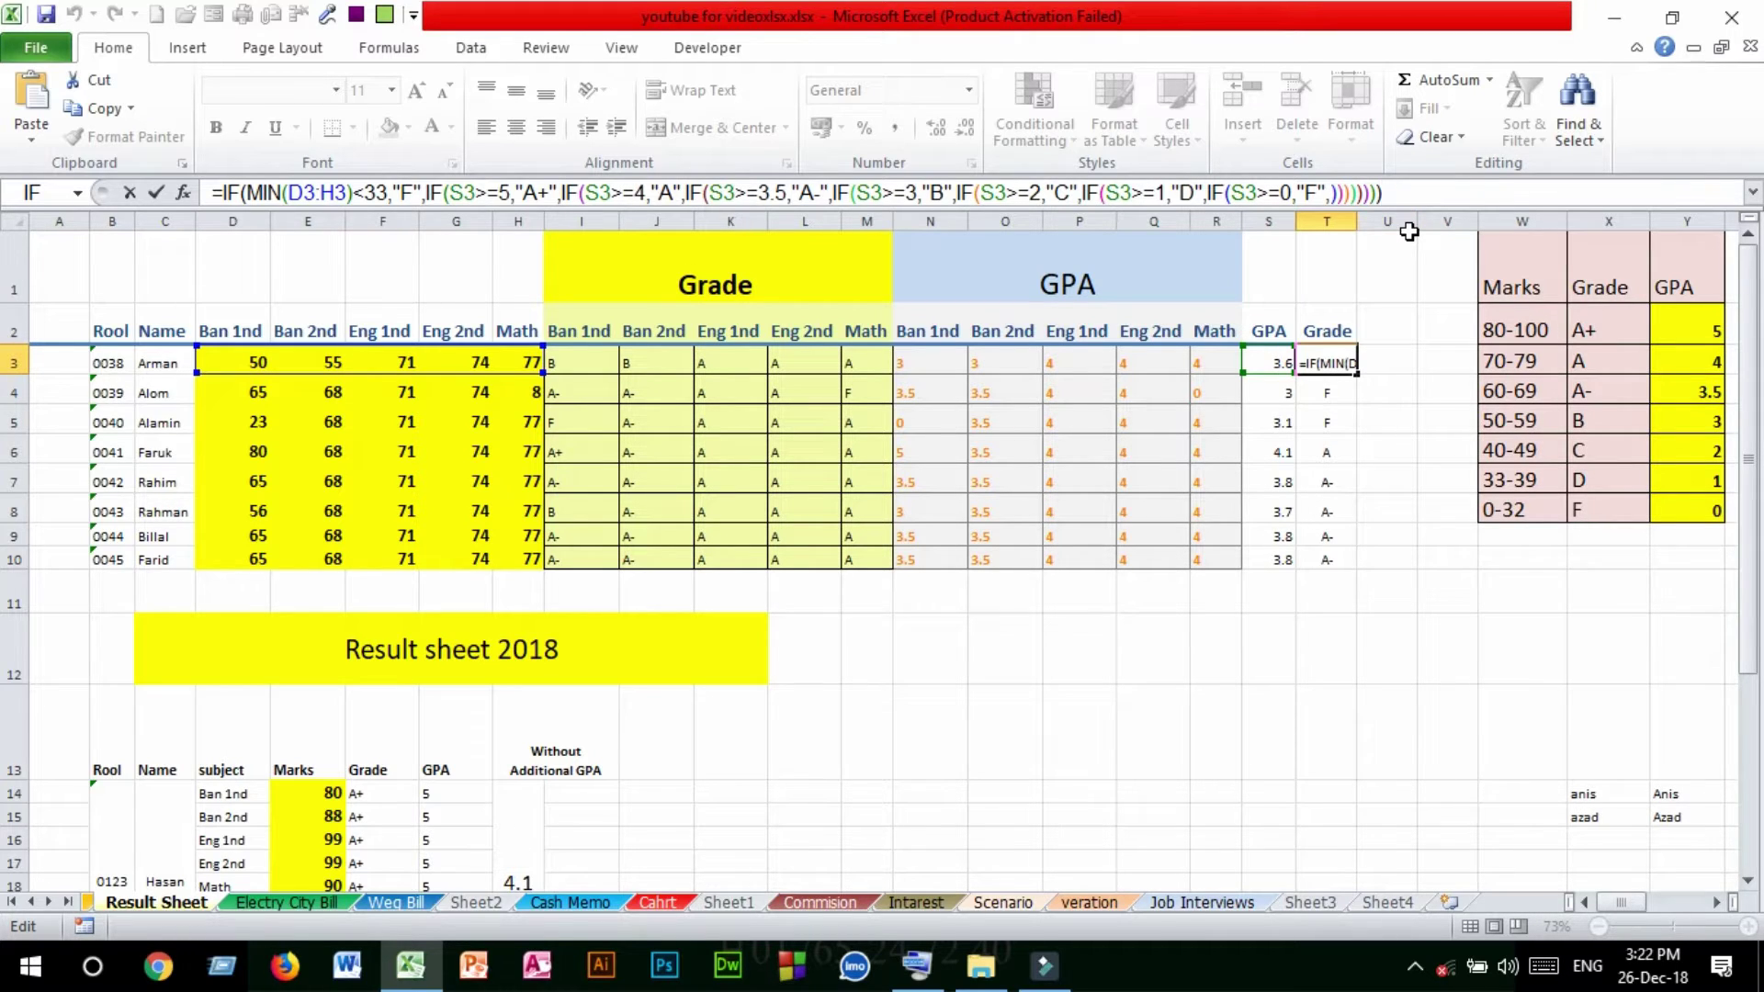
{"action": "key", "text": "Return"}
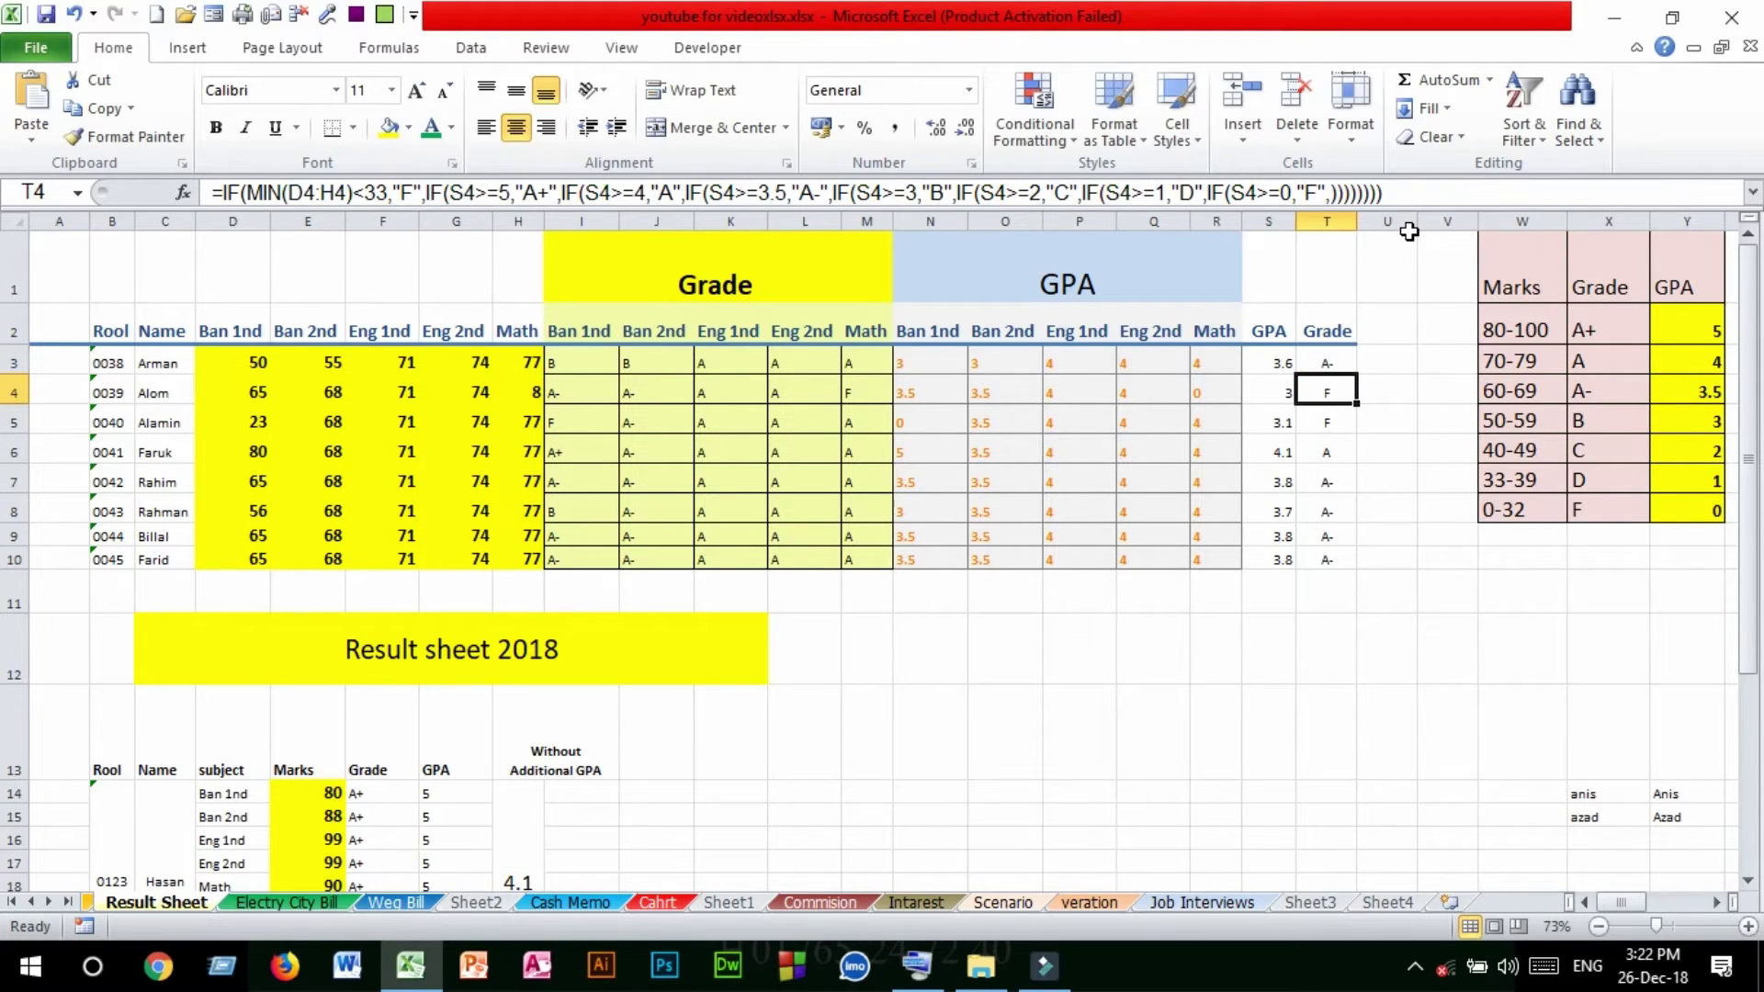
Step: Fill the final grade formula from T3 down to T10 for all students
{"action": "left_click", "coordinate": [1327, 361]}
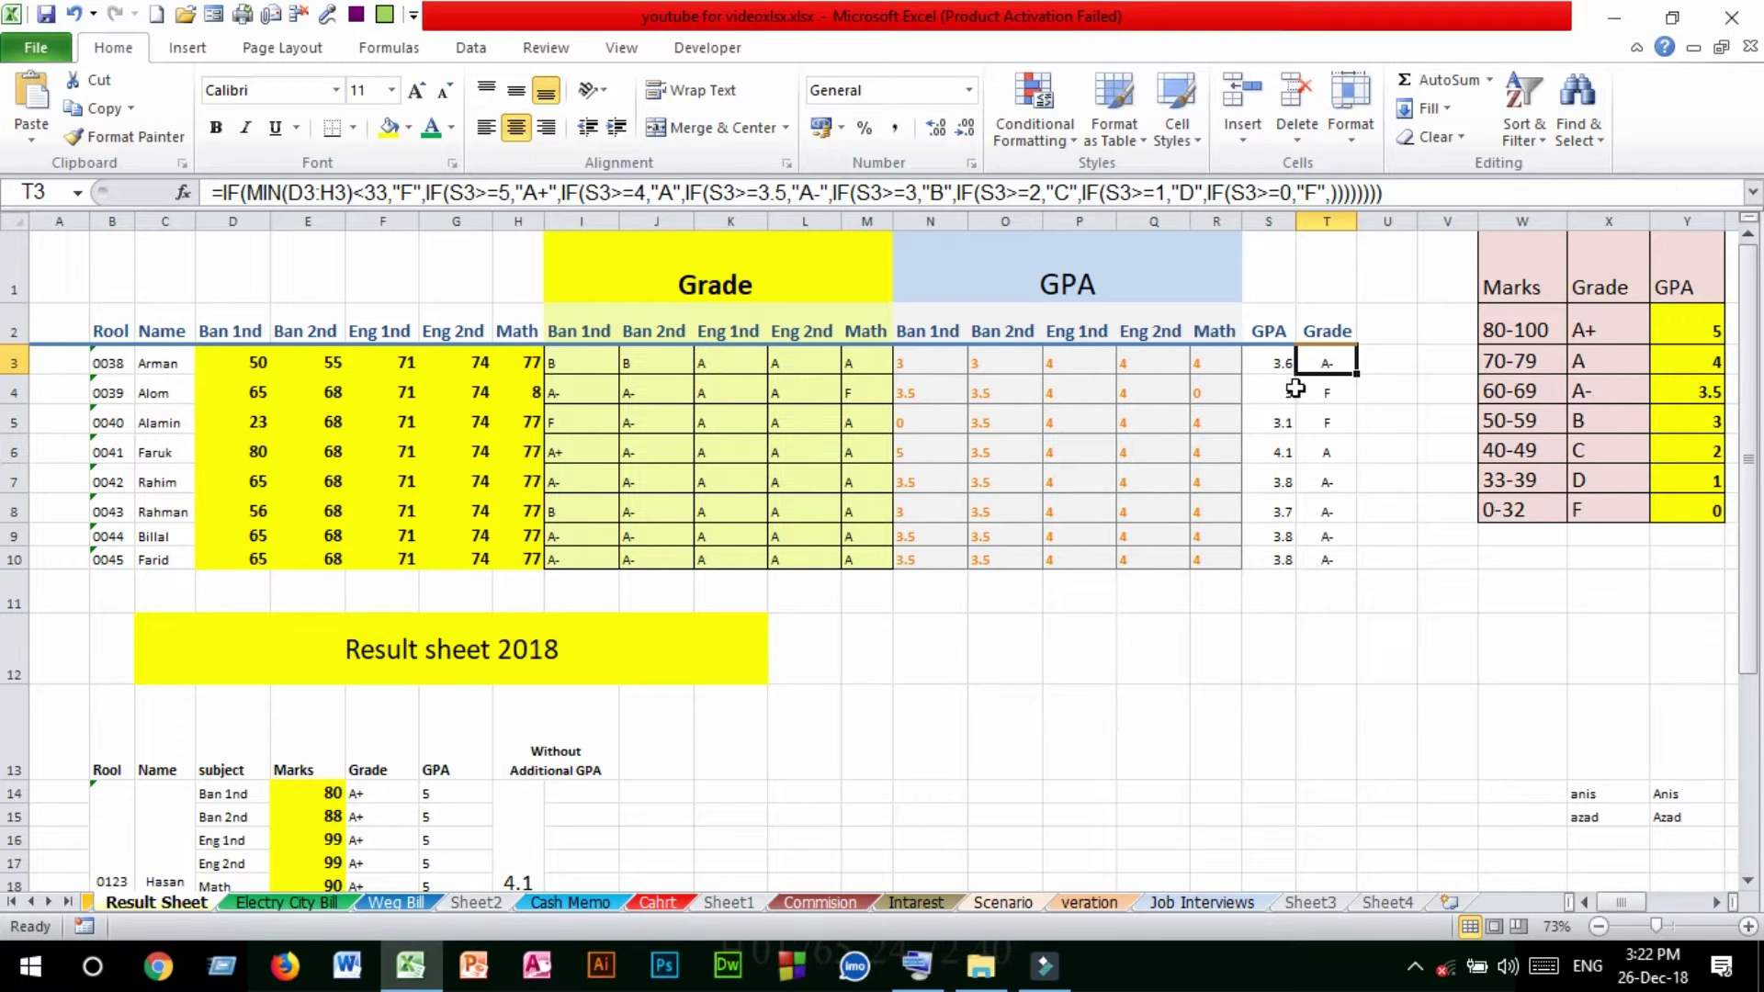
{"action": "left_click_drag", "start_coordinate": [1359, 386], "coordinate": [1327, 452]}
{"action": "left_click", "coordinate": [1335, 366]}
{"action": "left_click_drag", "start_coordinate": [1359, 384], "coordinate": [1369, 454]}
{"action": "left_click", "coordinate": [1335, 365]}
{"action": "left_click_drag", "start_coordinate": [1357, 374], "coordinate": [1373, 581]}
{"action": "left_click", "coordinate": [1332, 363]}
{"action": "left_click", "coordinate": [1330, 480]}
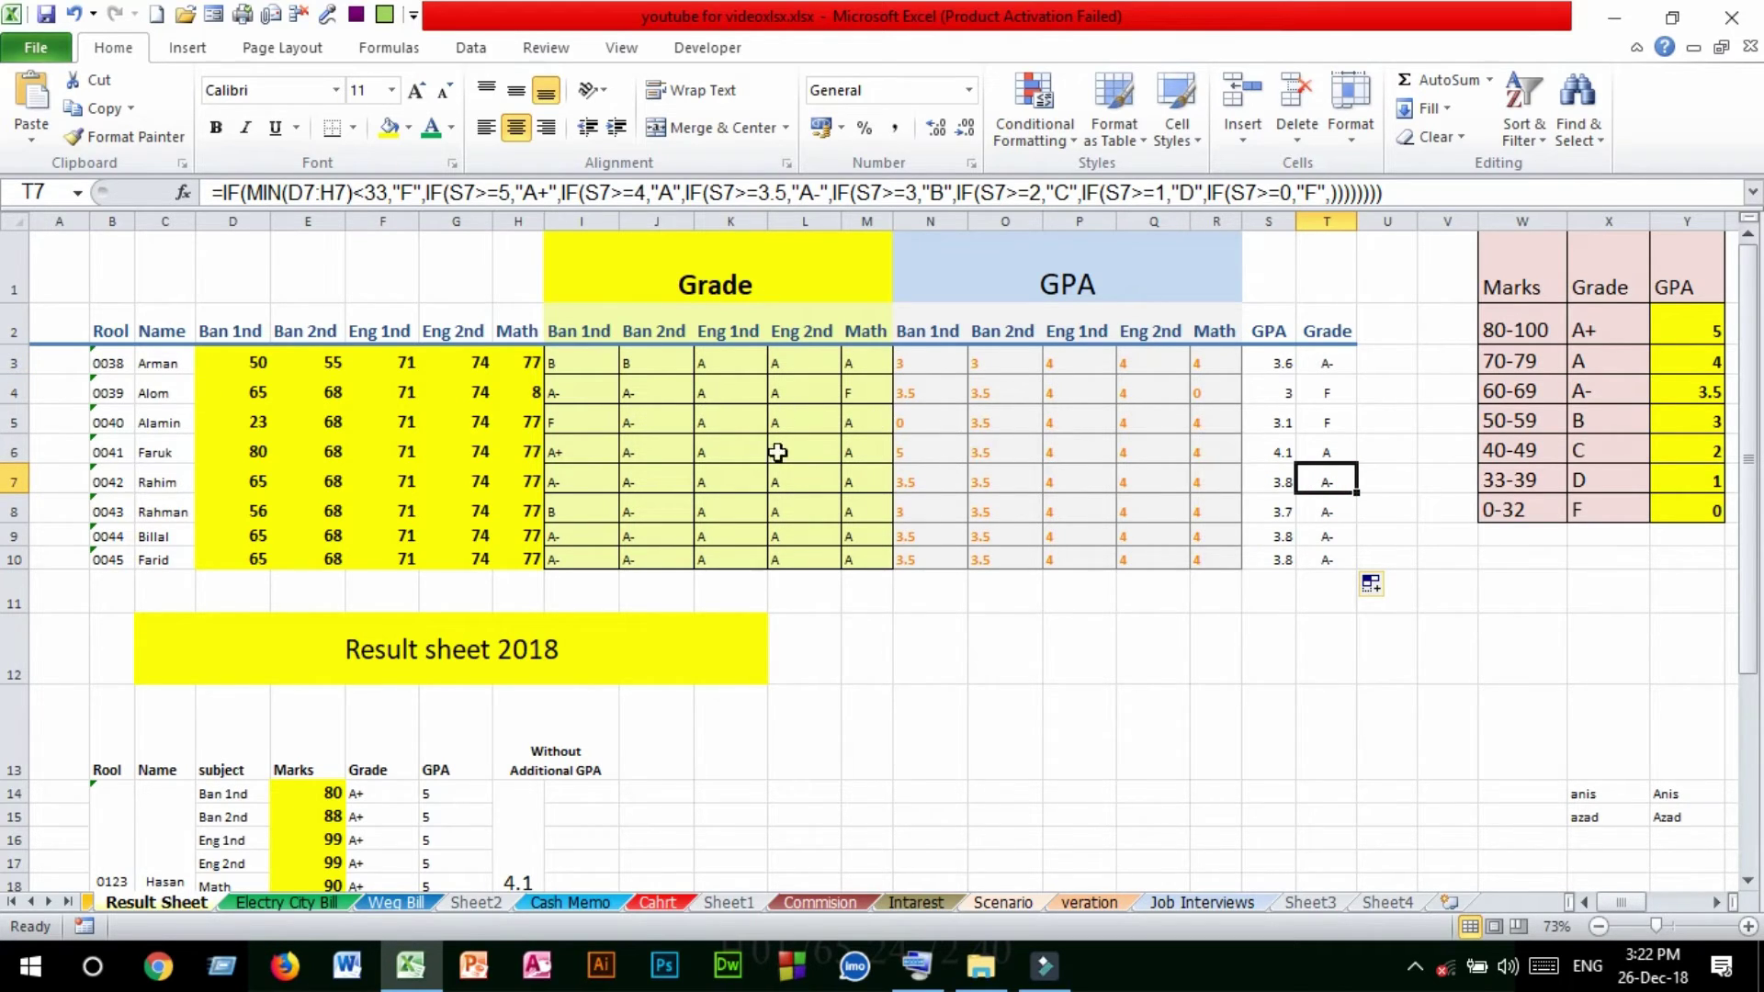
{"action": "left_click", "coordinate": [658, 414]}
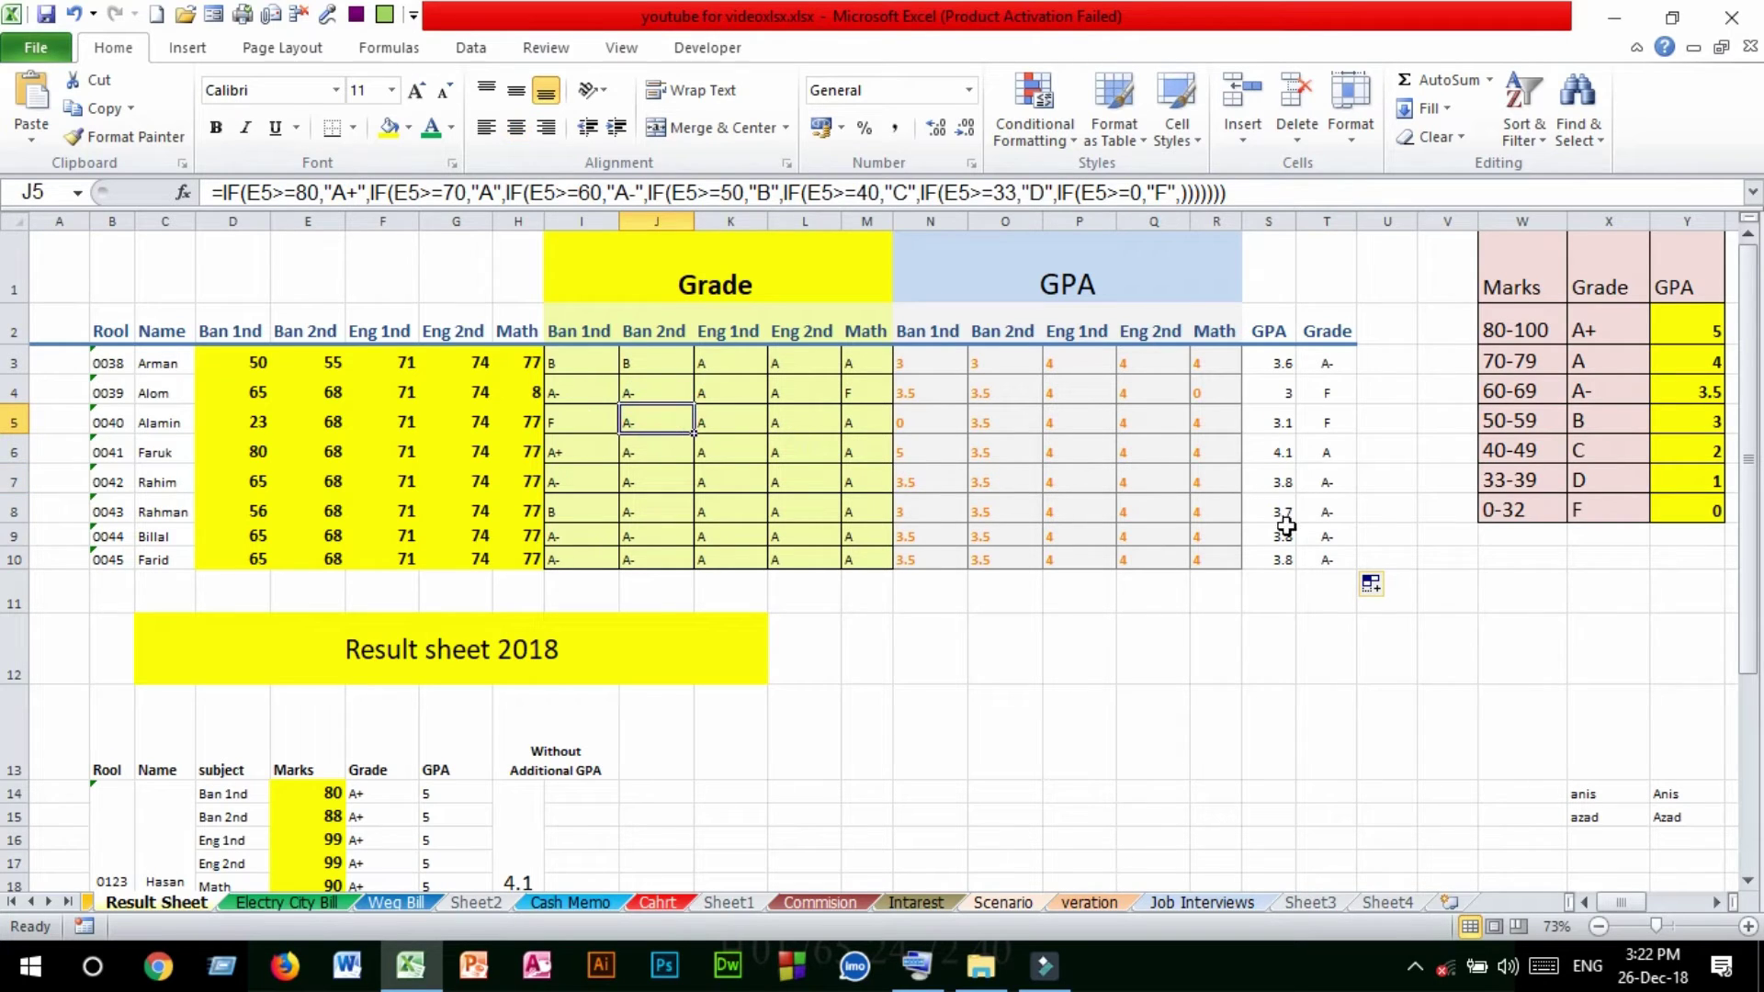